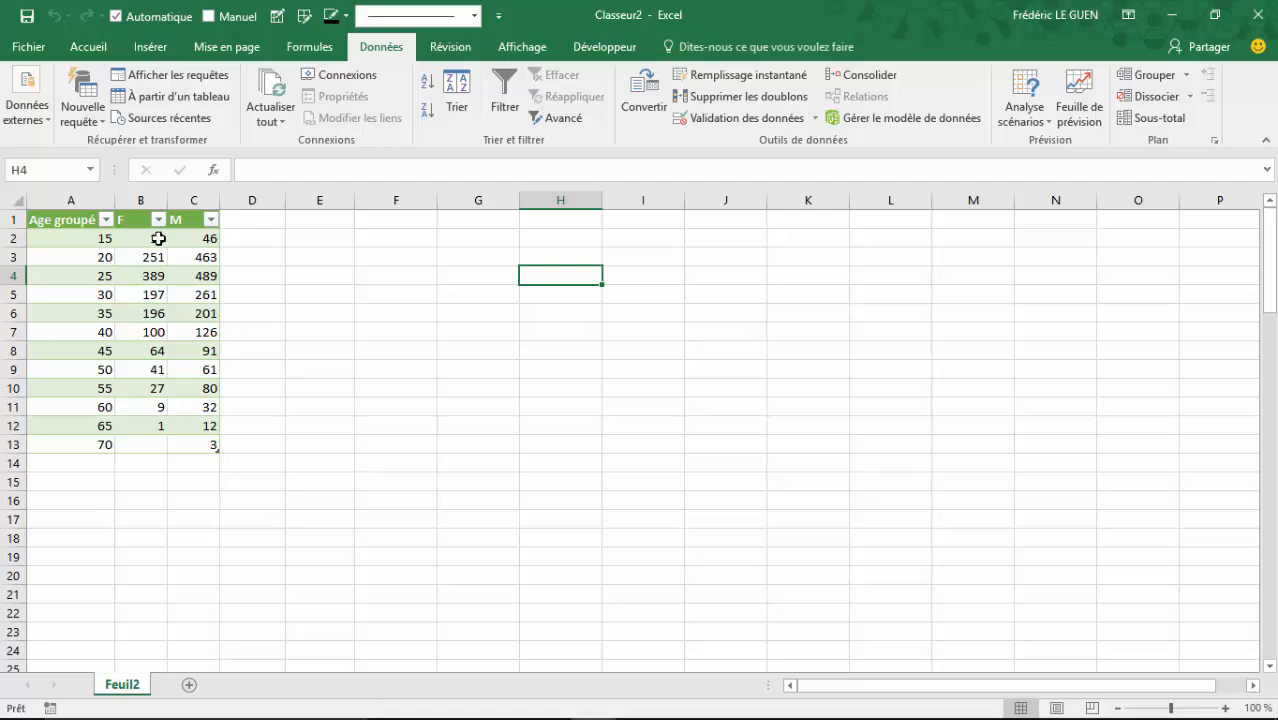
# Try a 2D clustered bar chart of the whole table A1:C13, and delete the chart.
pyautogui.click(158, 239)
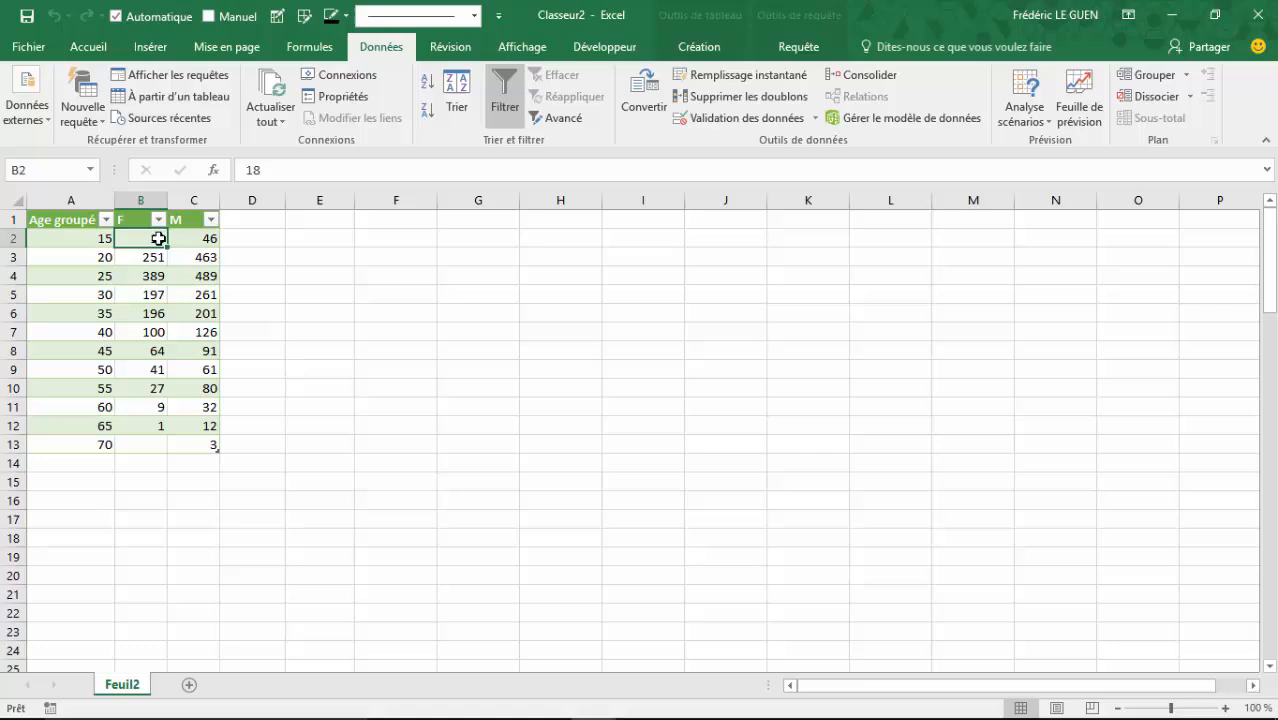
pyautogui.click(35, 205)
pyautogui.click(35, 205)
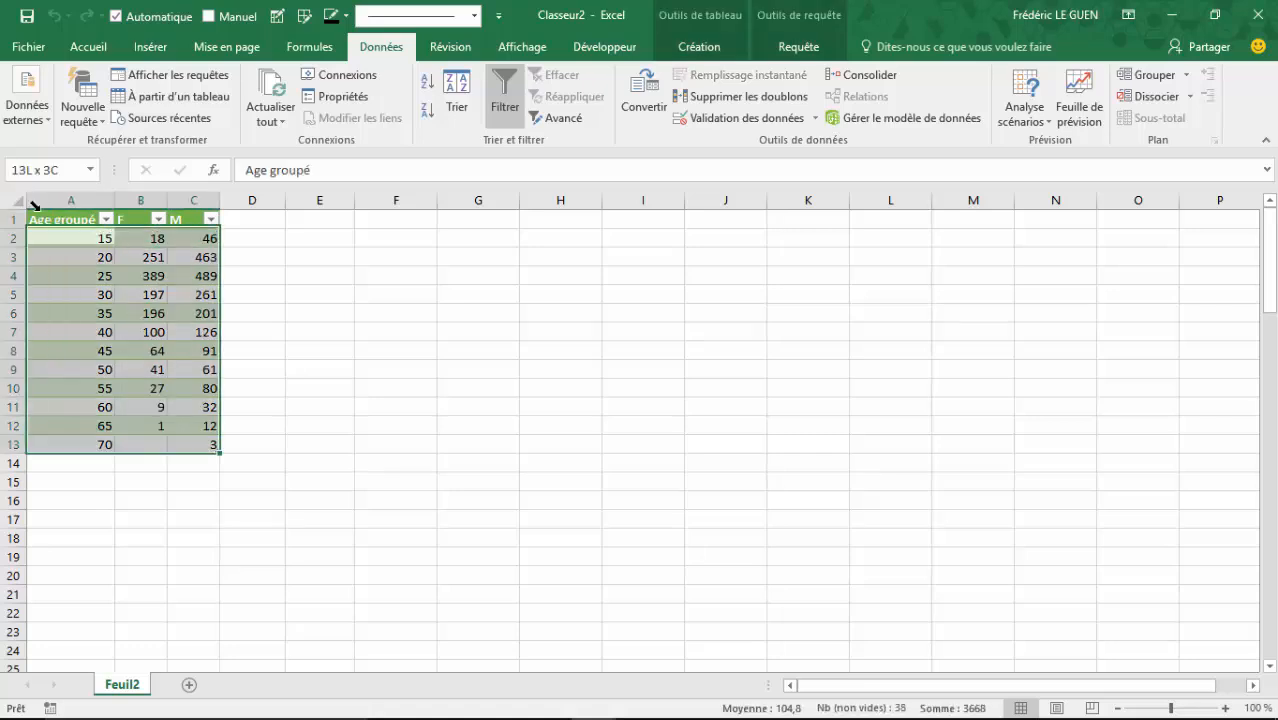
pyautogui.click(157, 60)
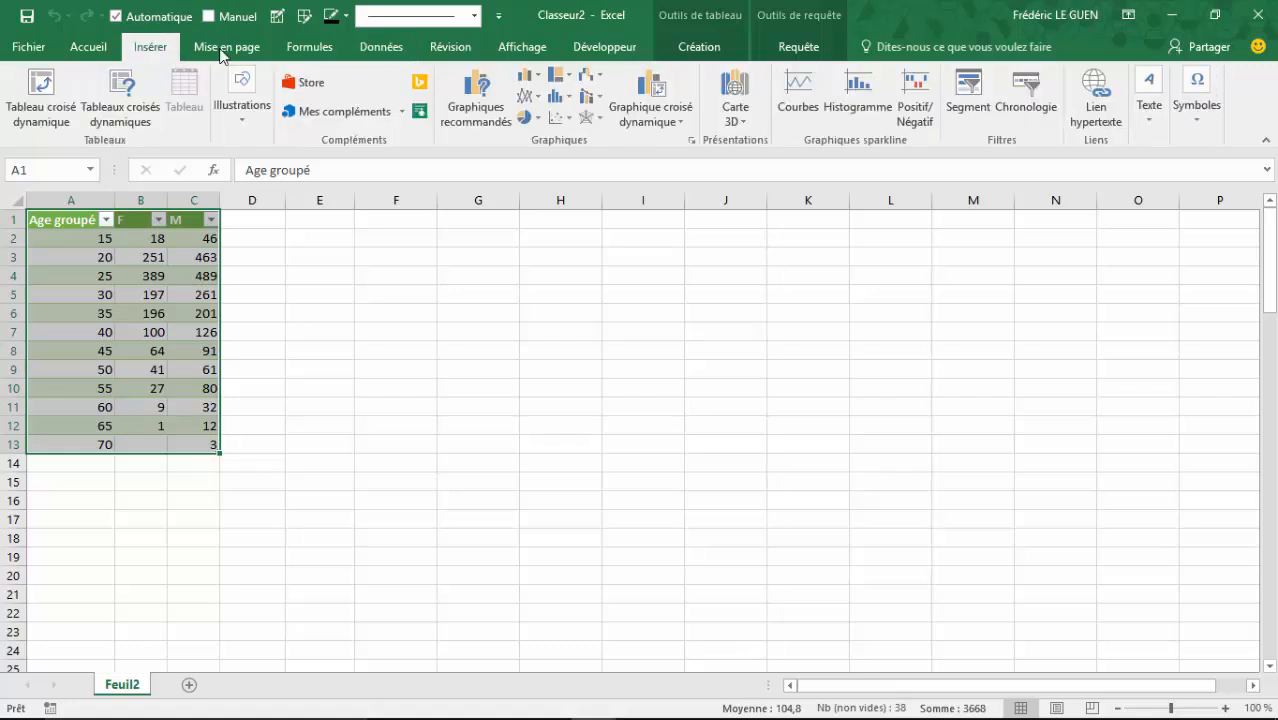
pyautogui.click(539, 80)
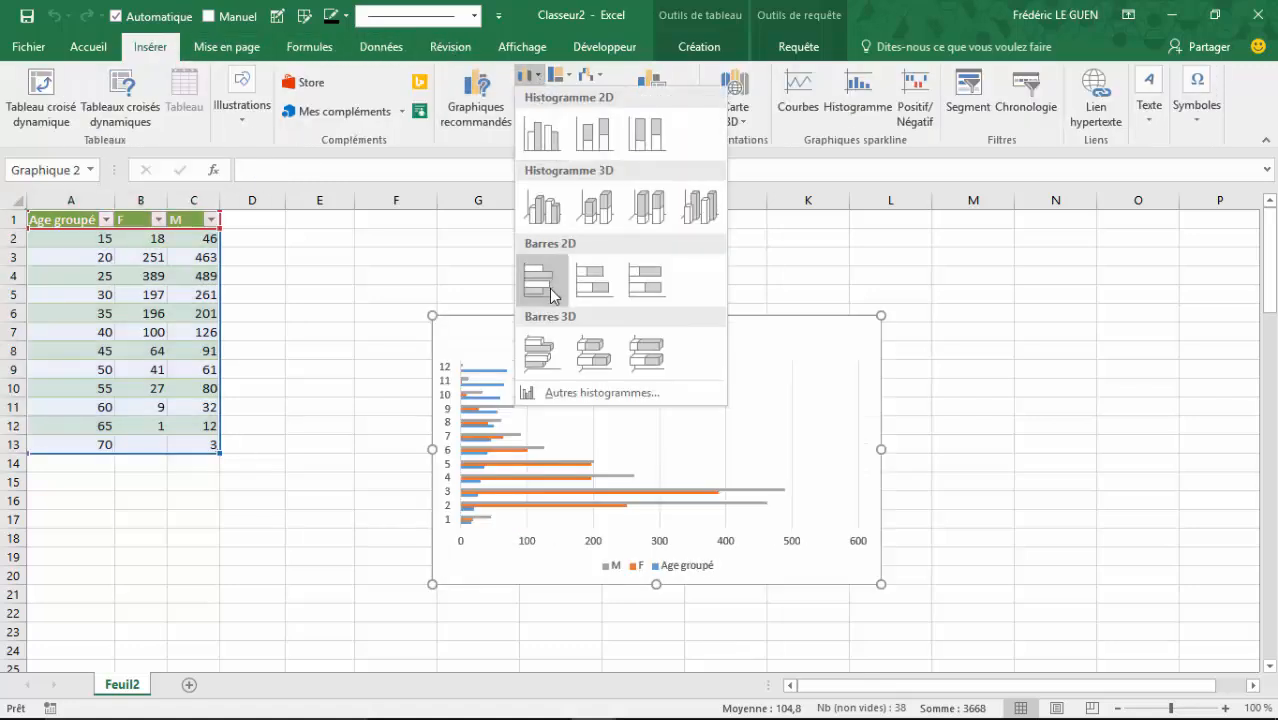
pyautogui.click(551, 294)
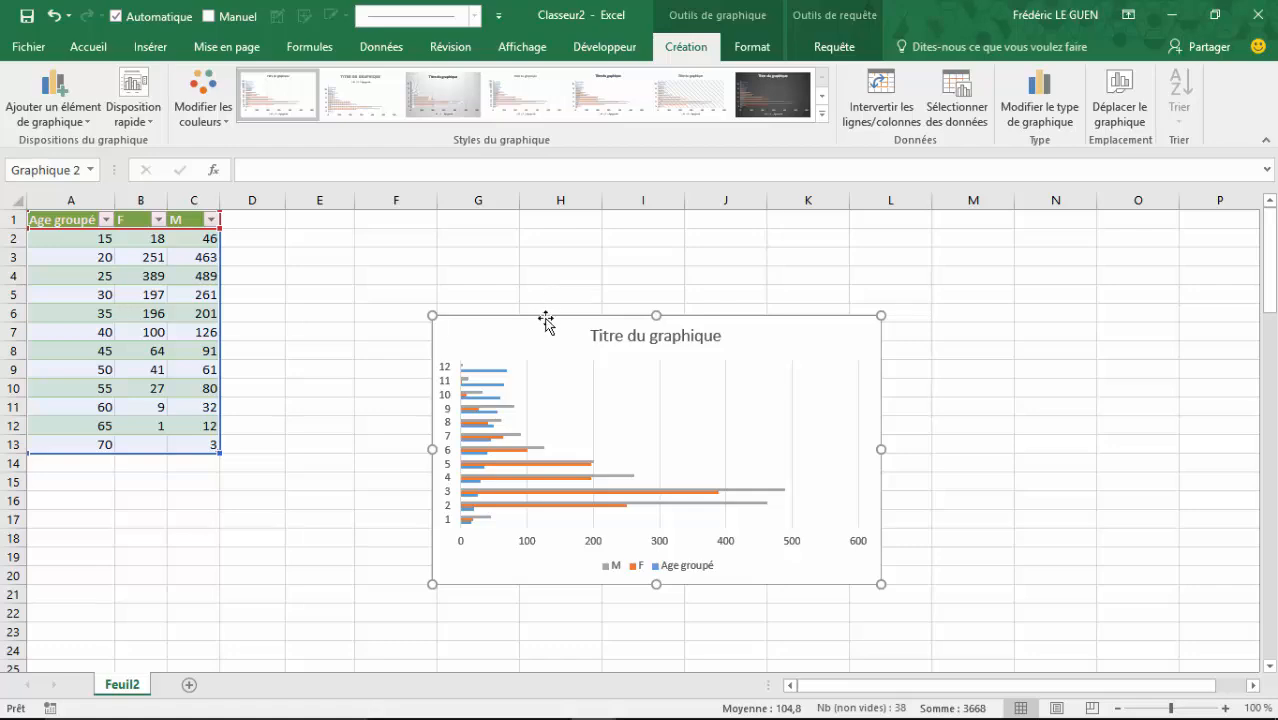
pyautogui.press('Delete')
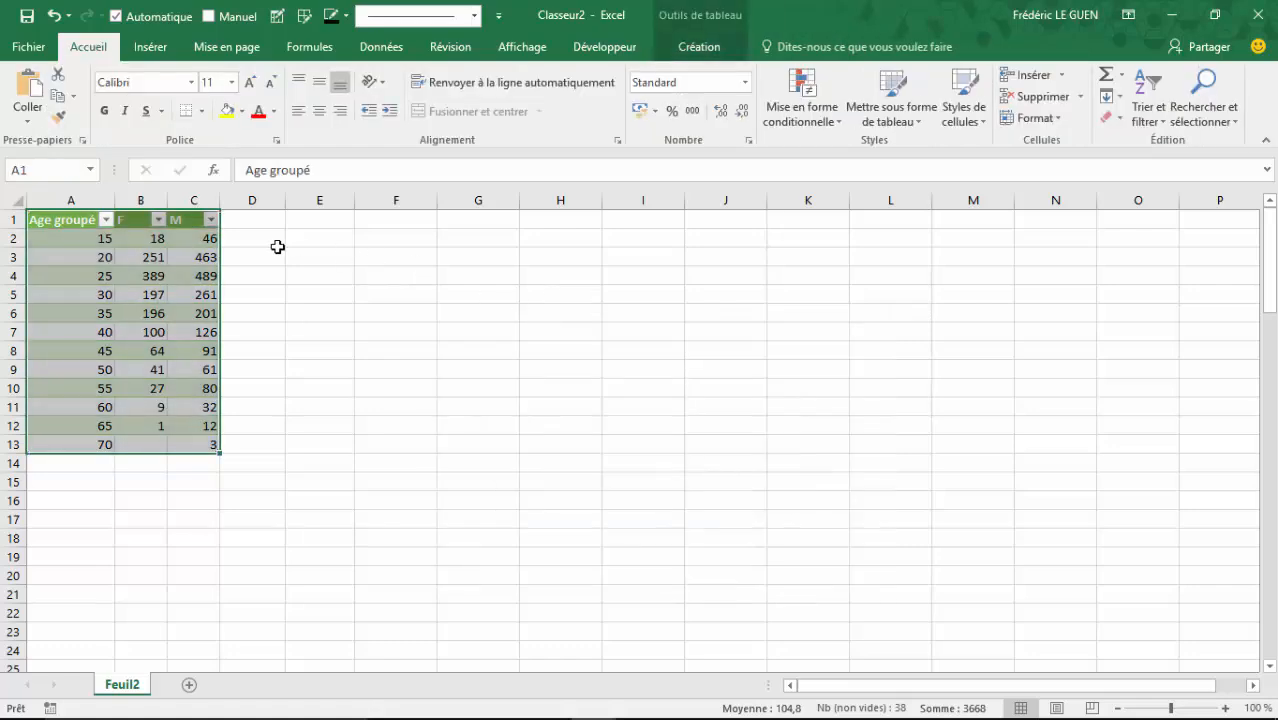
# Add a calculated column to the table by entering =-[@F] in cell D2.
pyautogui.click(245, 237)
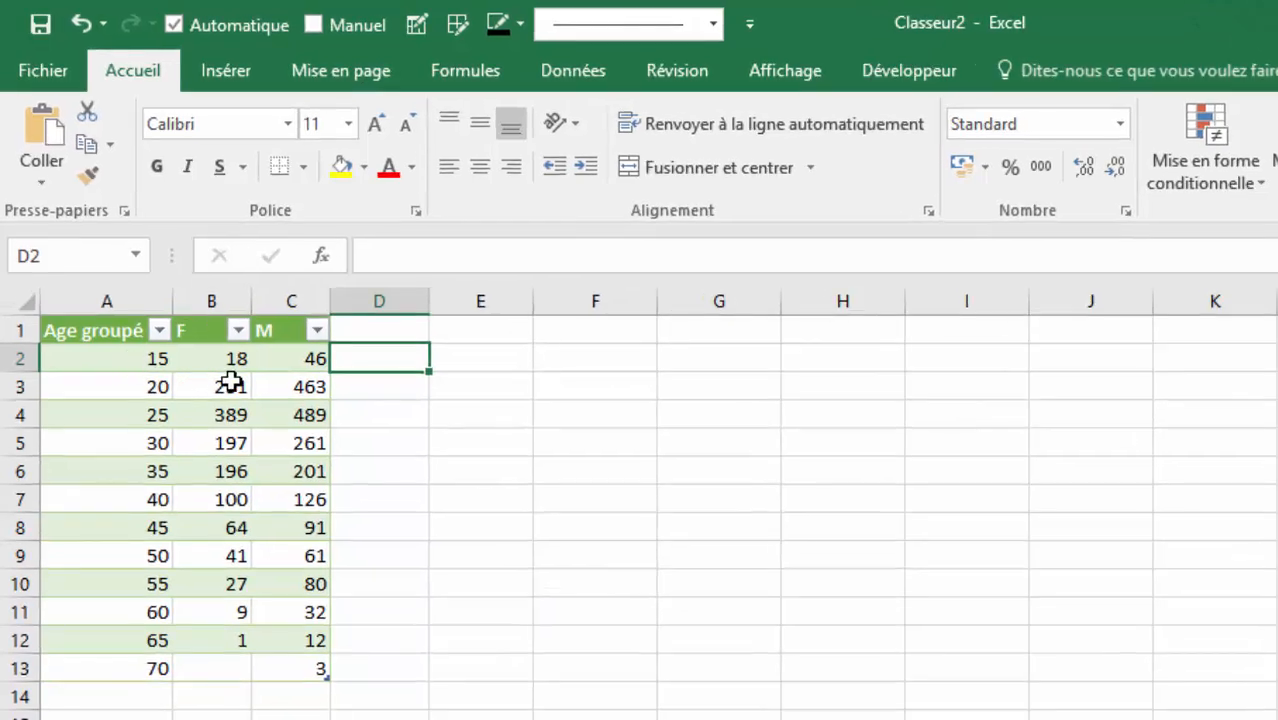
pyautogui.write('=-')
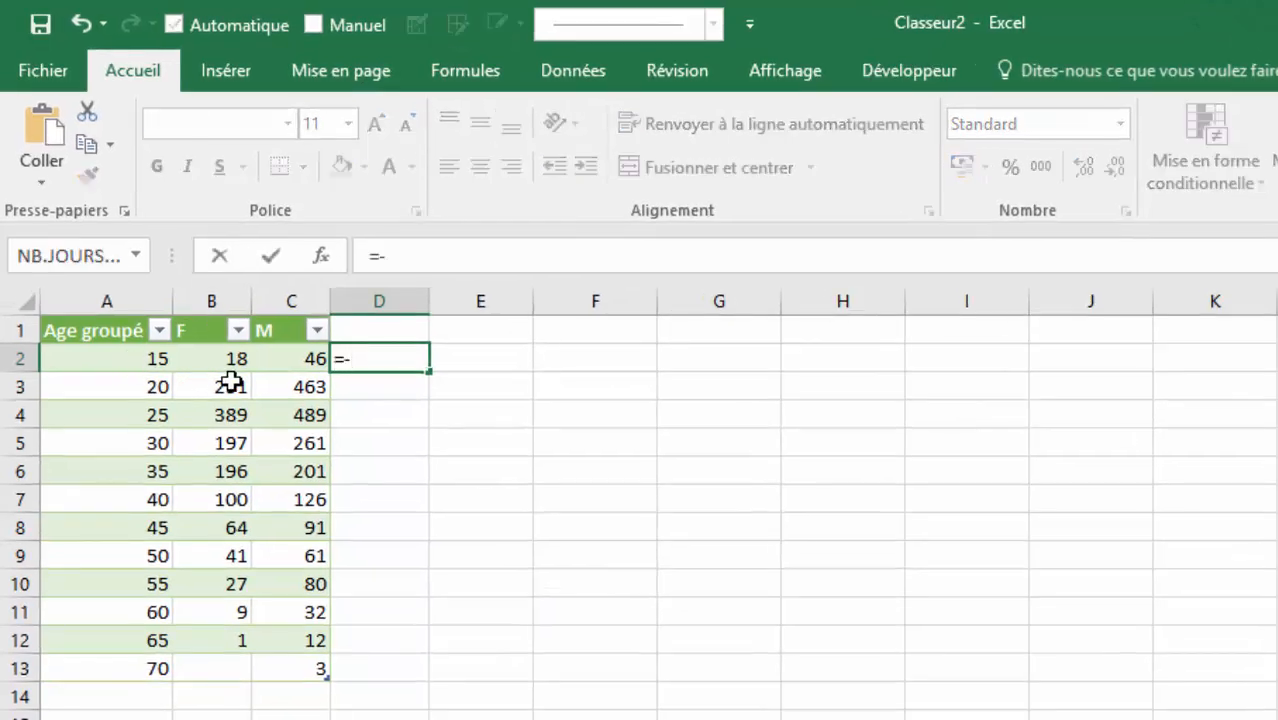
pyautogui.click(222, 361)
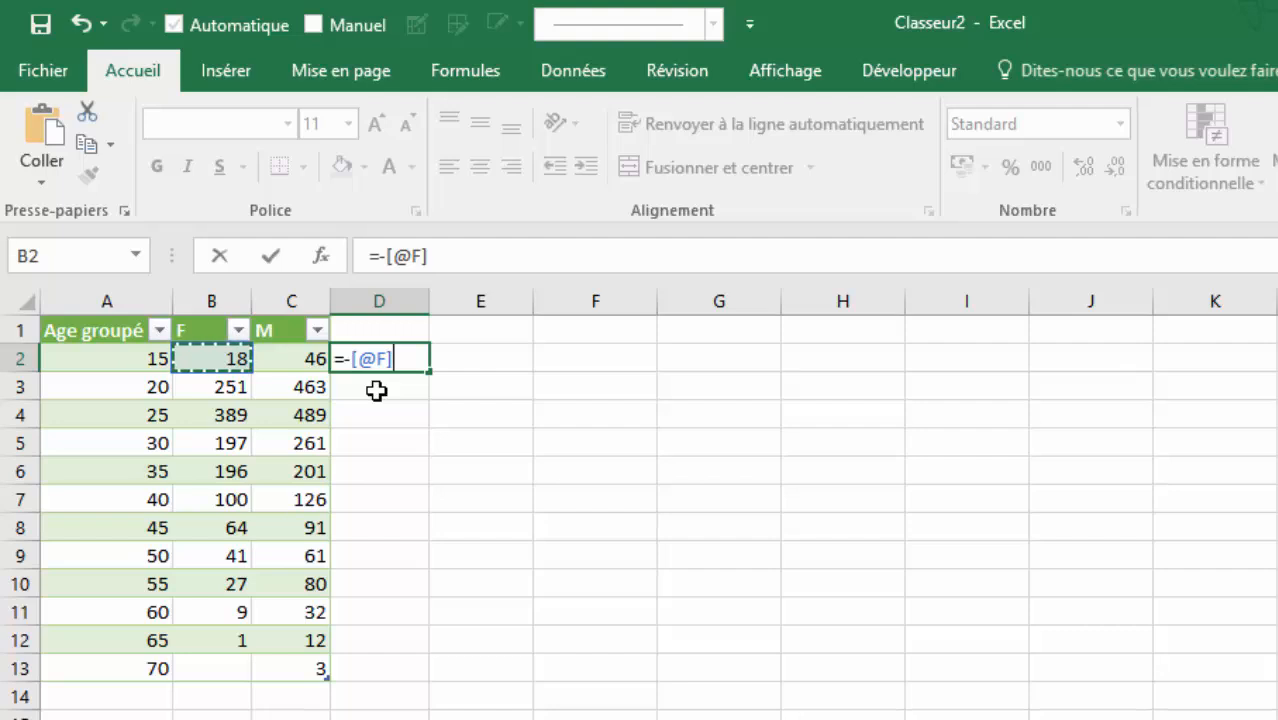
pyautogui.press('Return')
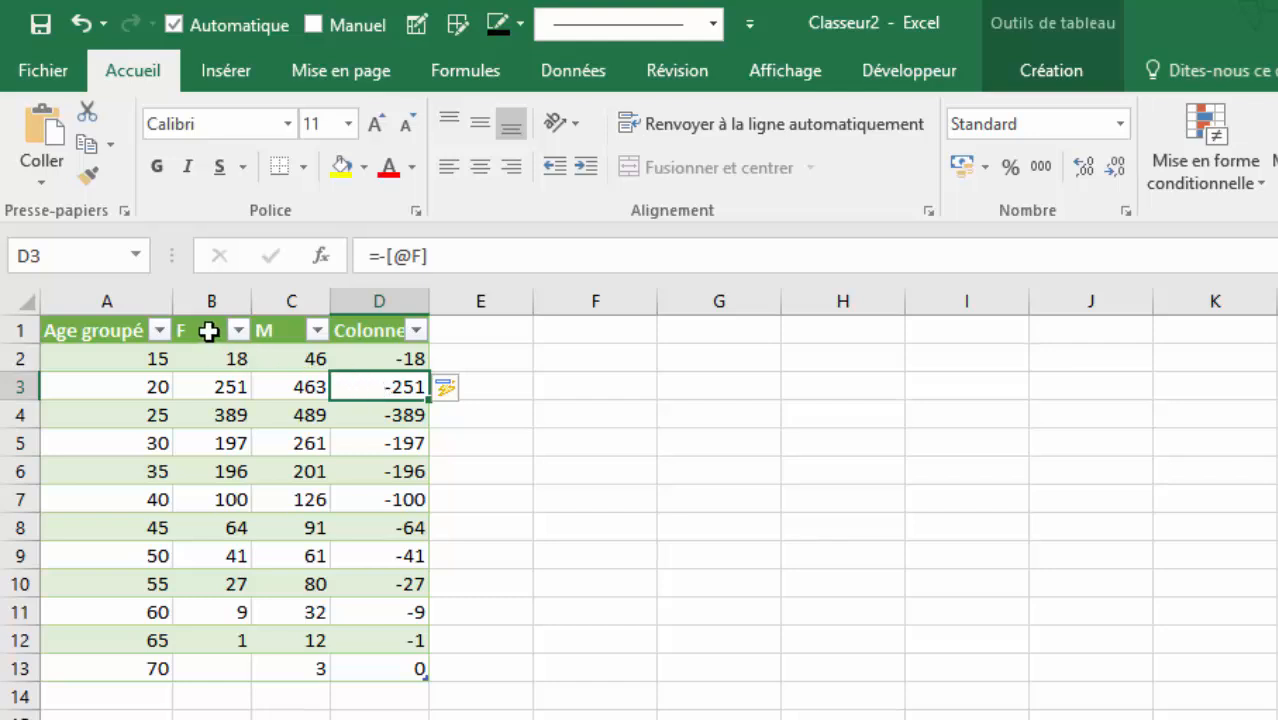
# Enter F as the header of the new negative-values column in cell D1.
pyautogui.click(352, 330)
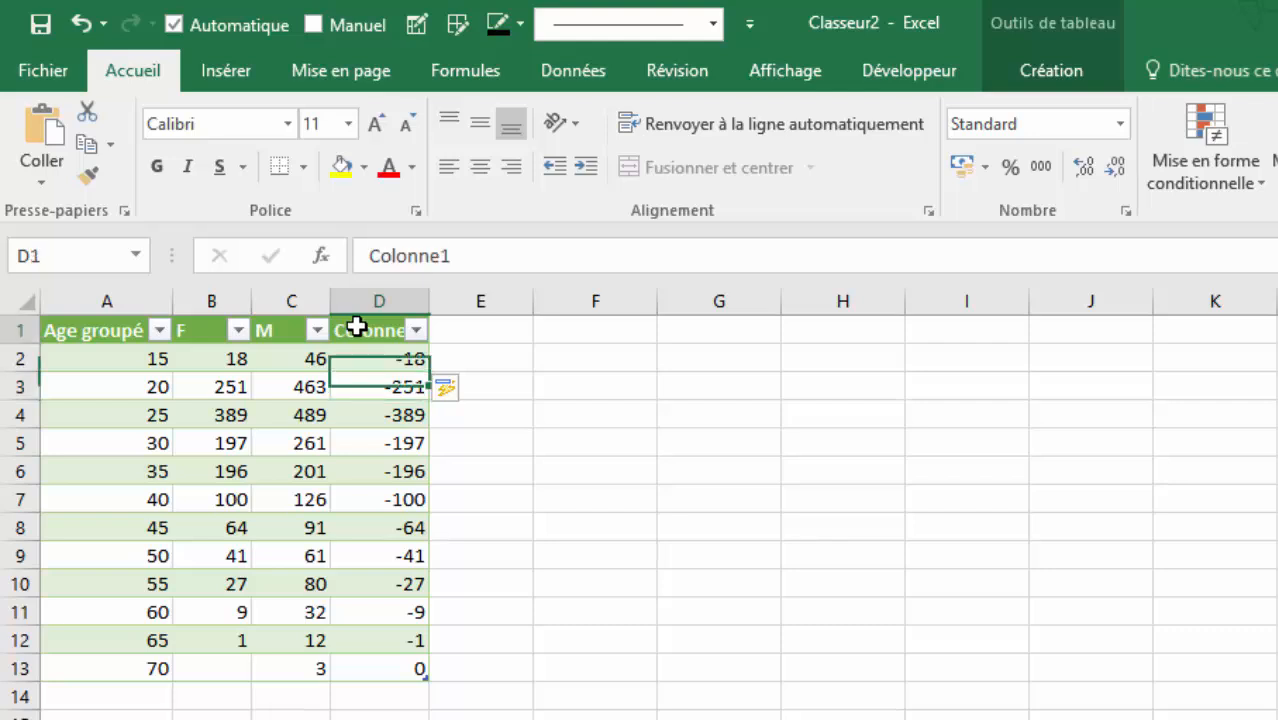
pyautogui.write('F')
pyautogui.press('Return')
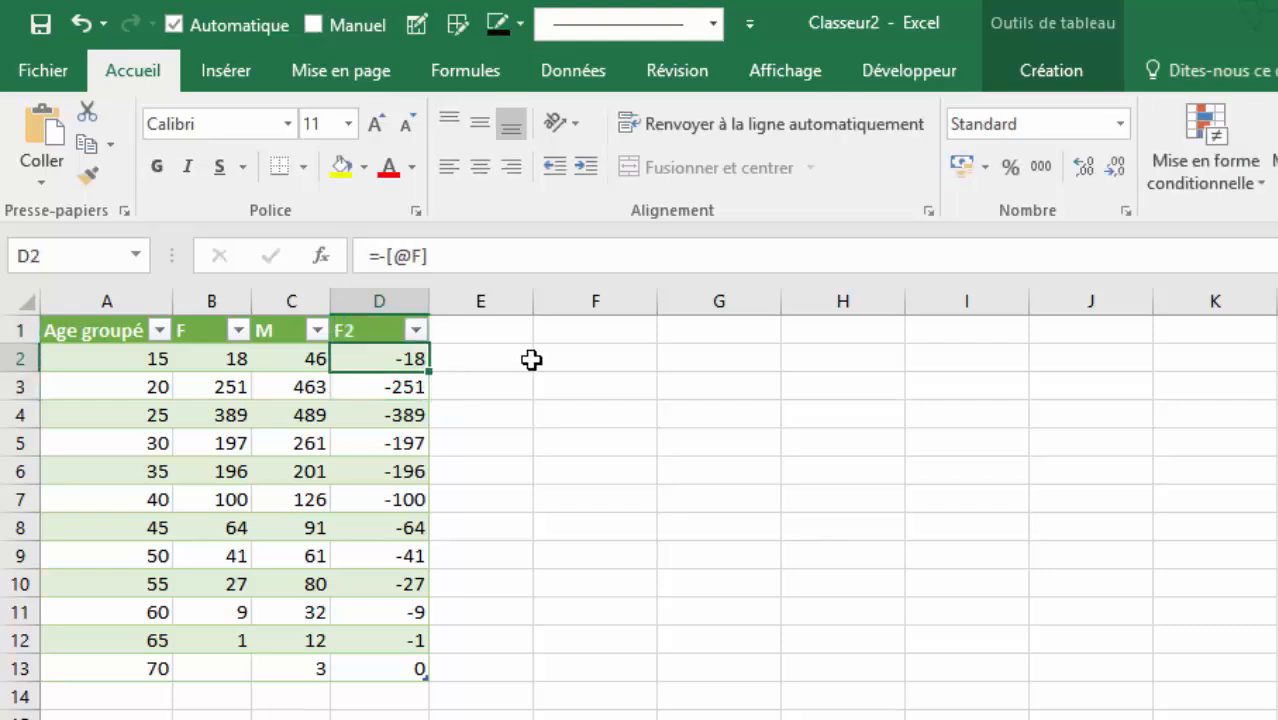
# Rename the column B header in cell B1 as "F (positif)".
pyautogui.press('Up')
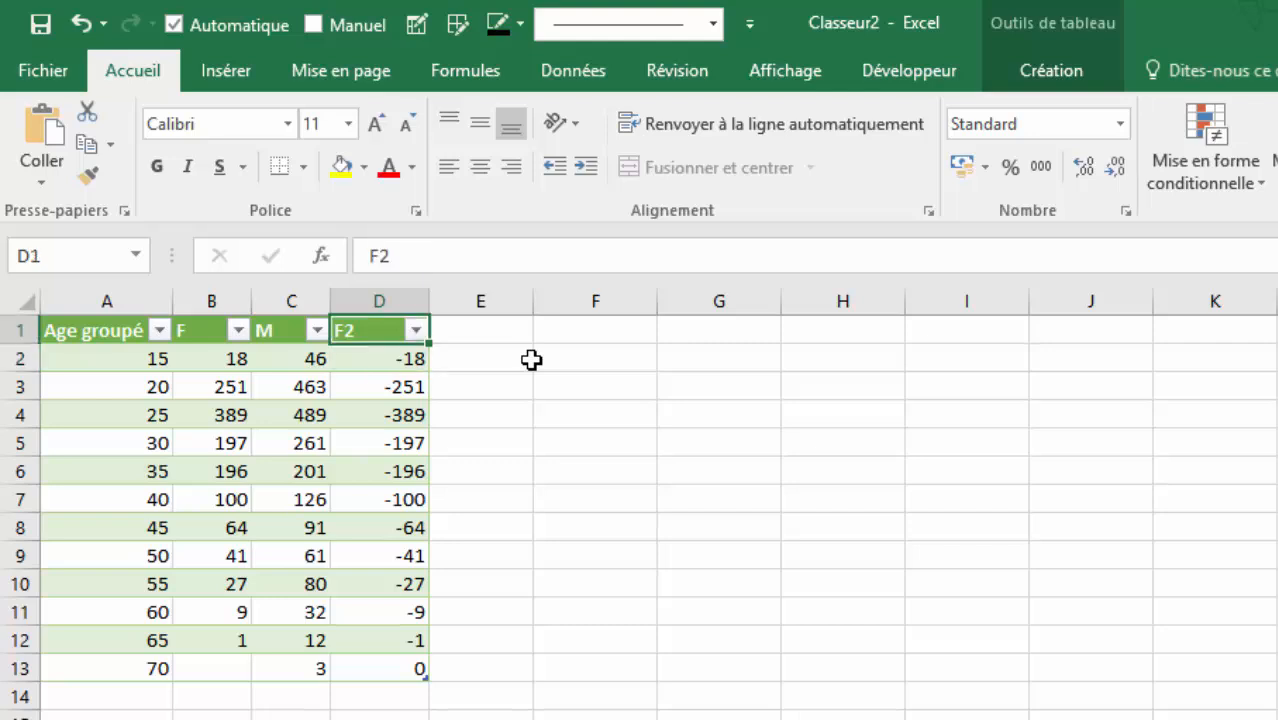
pyautogui.press('Left')
pyautogui.press('Left')
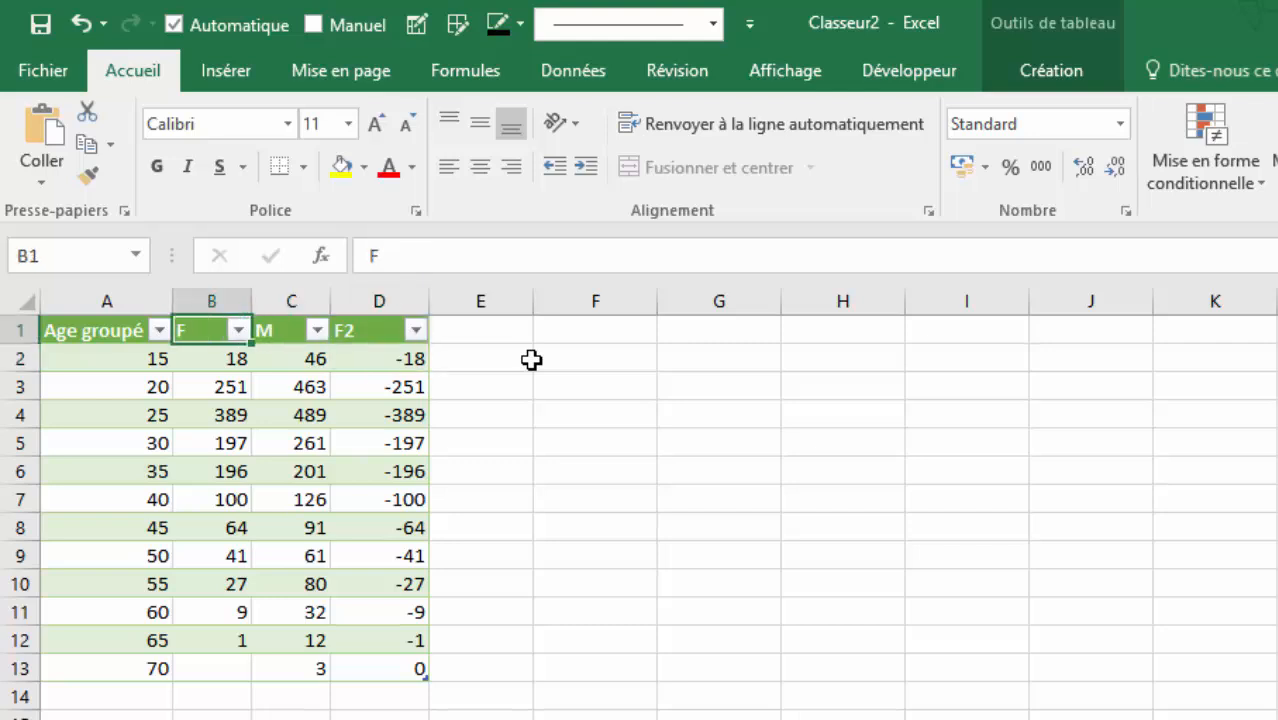
pyautogui.press('F2')
pyautogui.write('(')
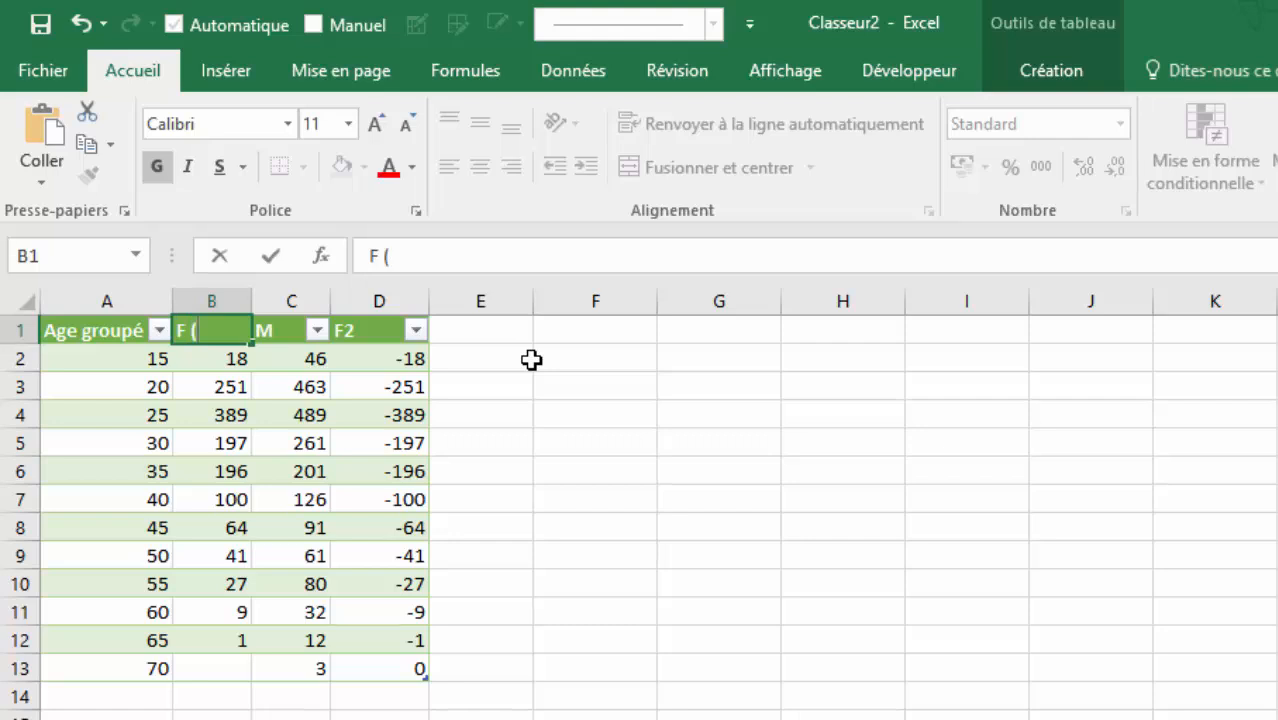
pyautogui.write('positi')
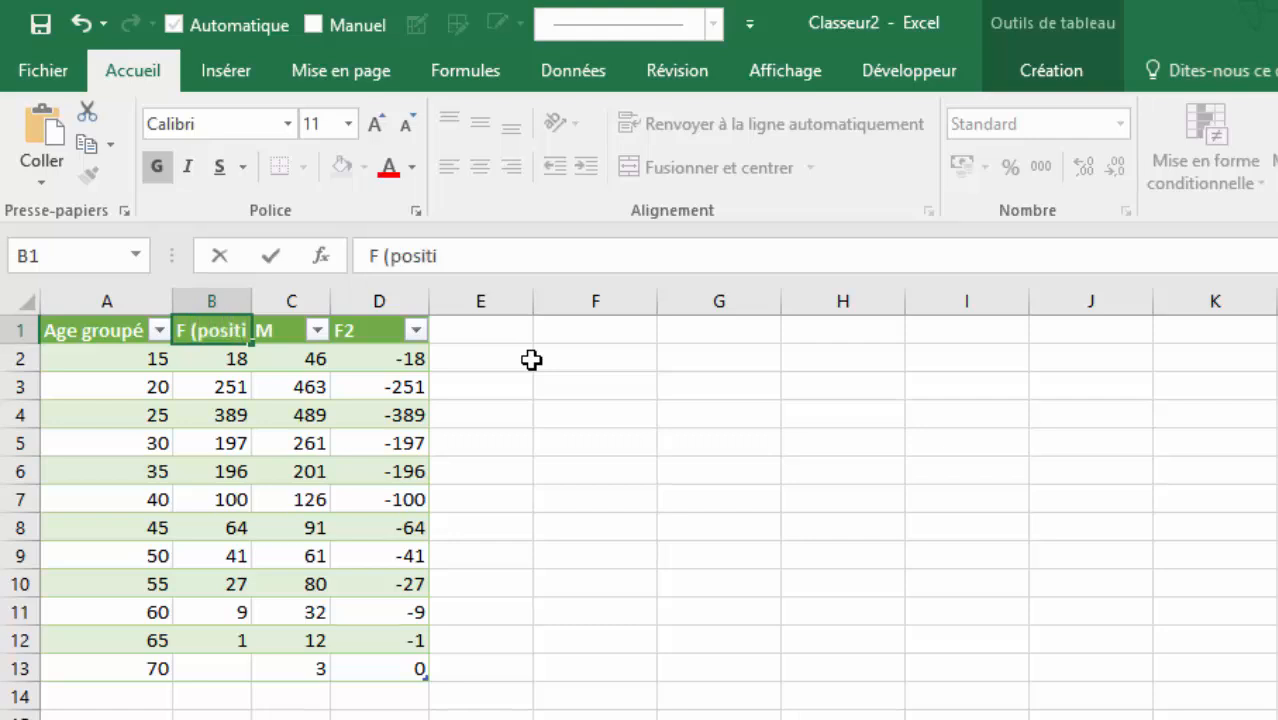
pyautogui.write('f)')
pyautogui.press('Return')
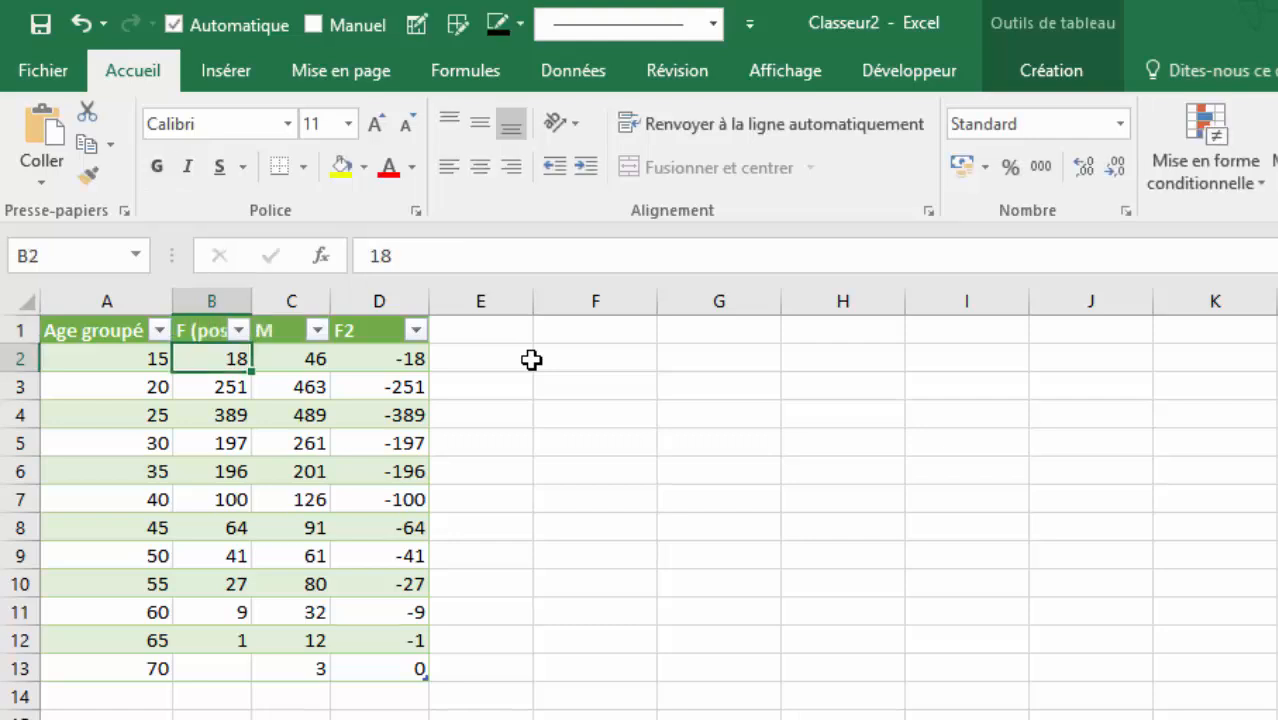
# Correct the header in cell D1 so that it reads just F.
pyautogui.press('Up')
pyautogui.press('Right')
pyautogui.press('Right')
pyautogui.press('F2')
pyautogui.press('BackSpace')
pyautogui.press('Return')
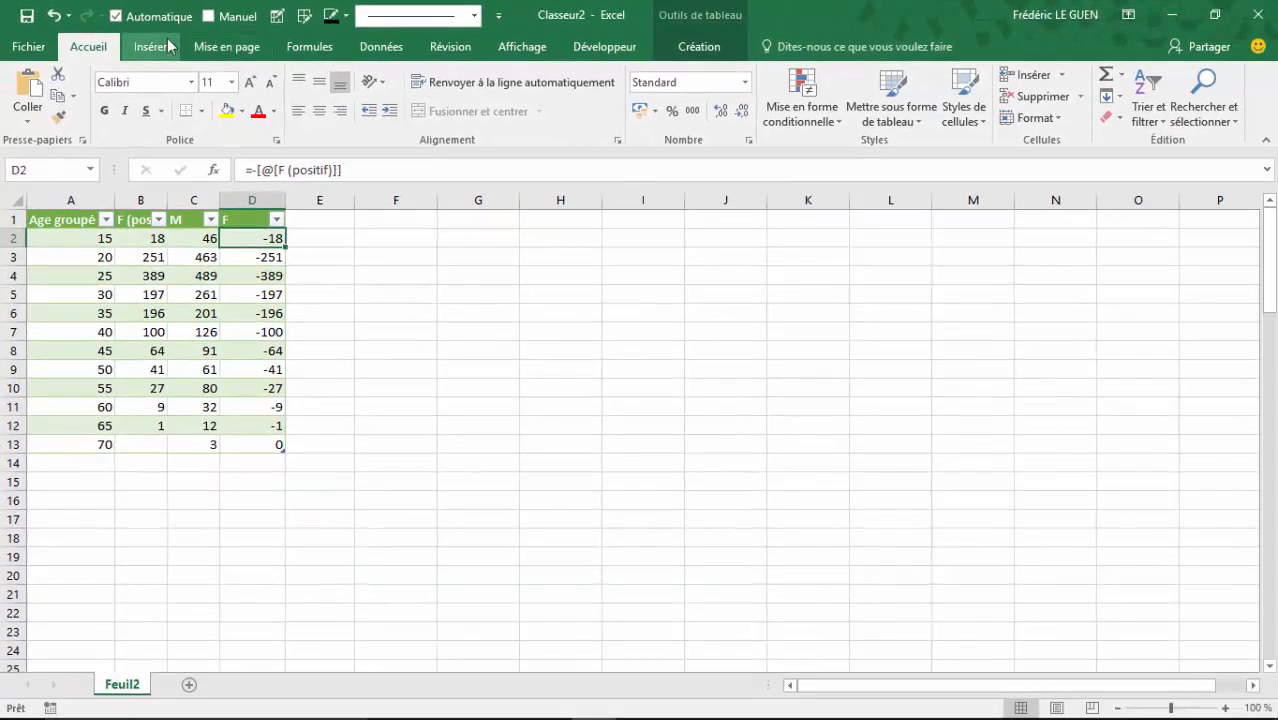
# Insert a 2D clustered bar chart based on the extended table.
pyautogui.click(226, 70)
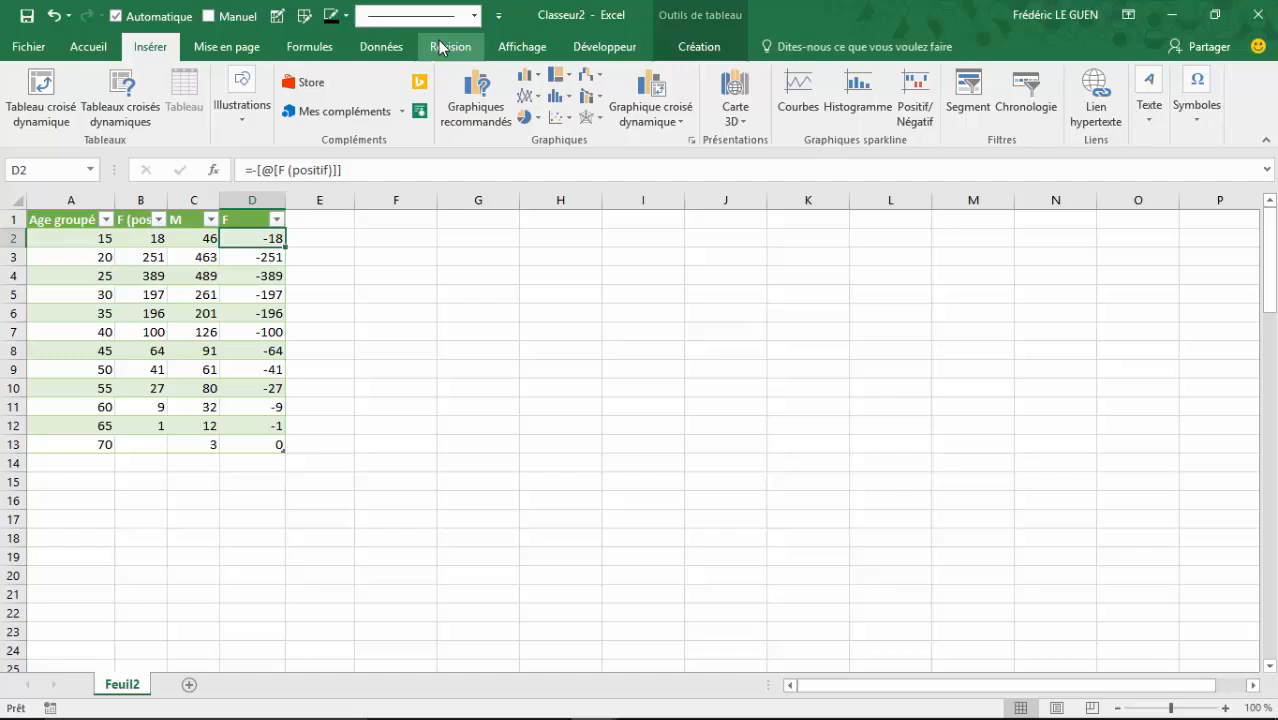
pyautogui.click(527, 75)
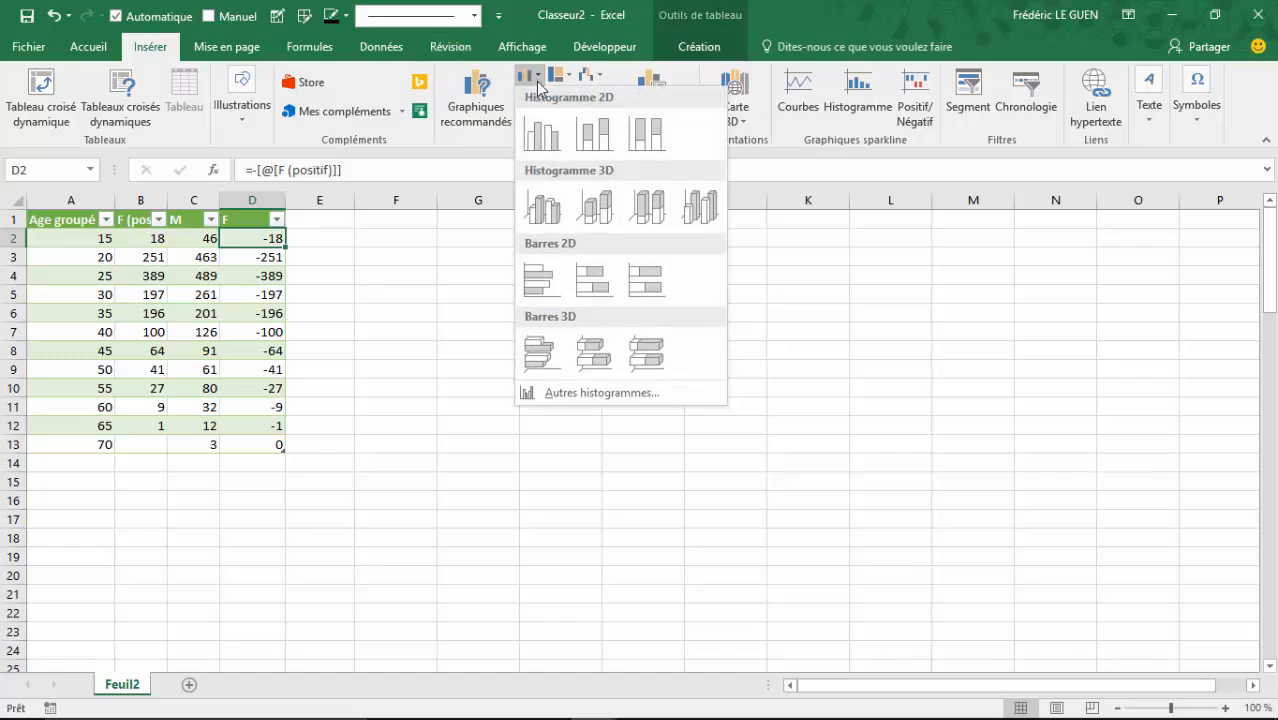
pyautogui.click(542, 279)
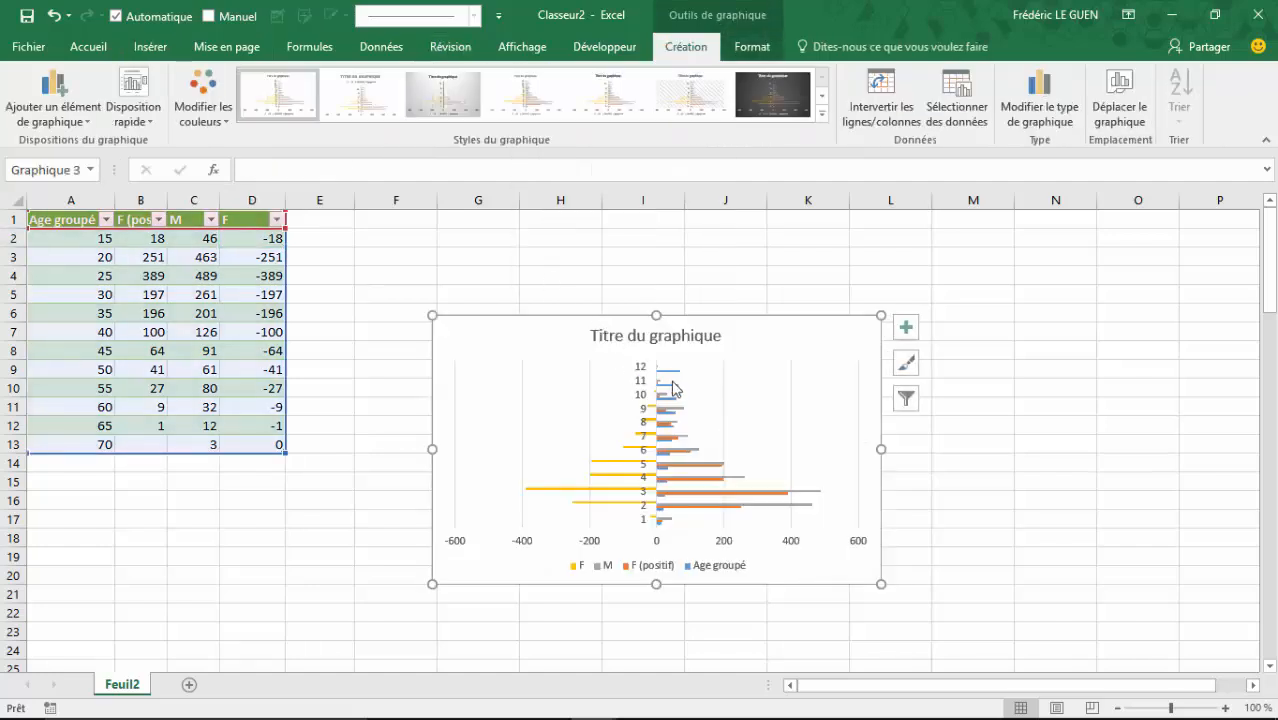
# Exclude the "Age groupé" and "F (positif)" series from the chart's data source.
pyautogui.moveTo(630, 493)
pyautogui.rightClick(560, 382)
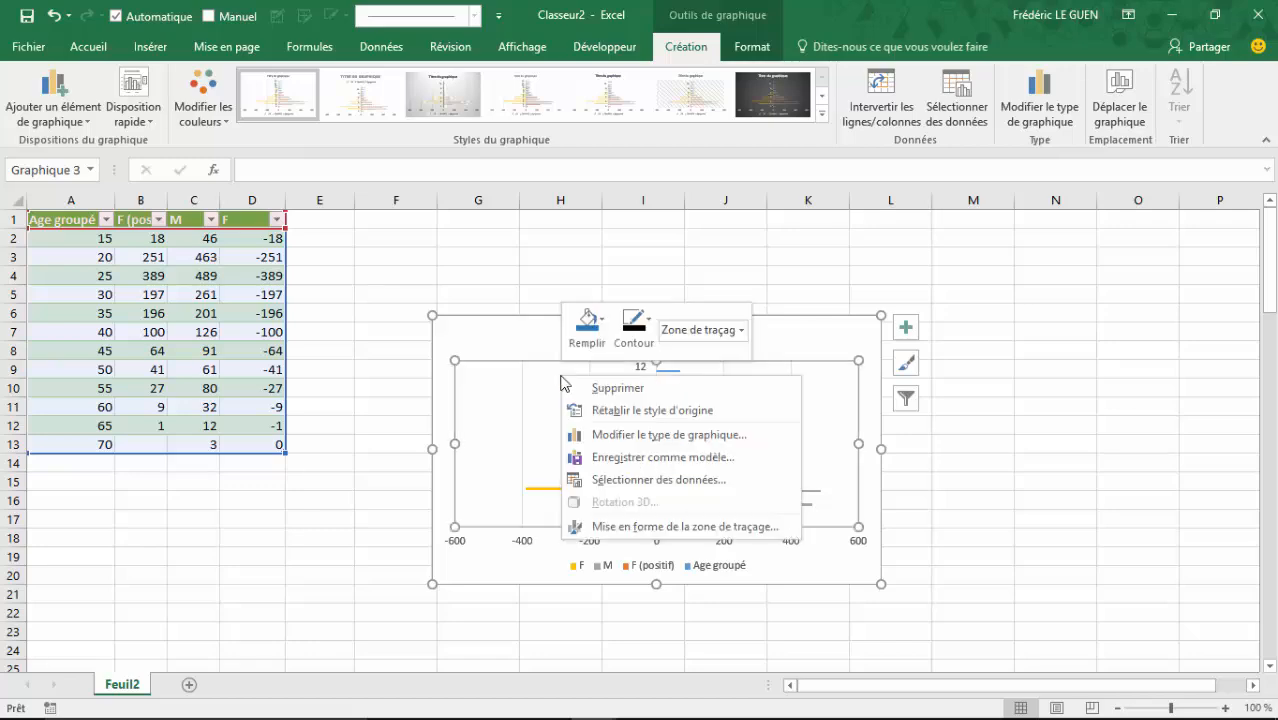
pyautogui.click(630, 480)
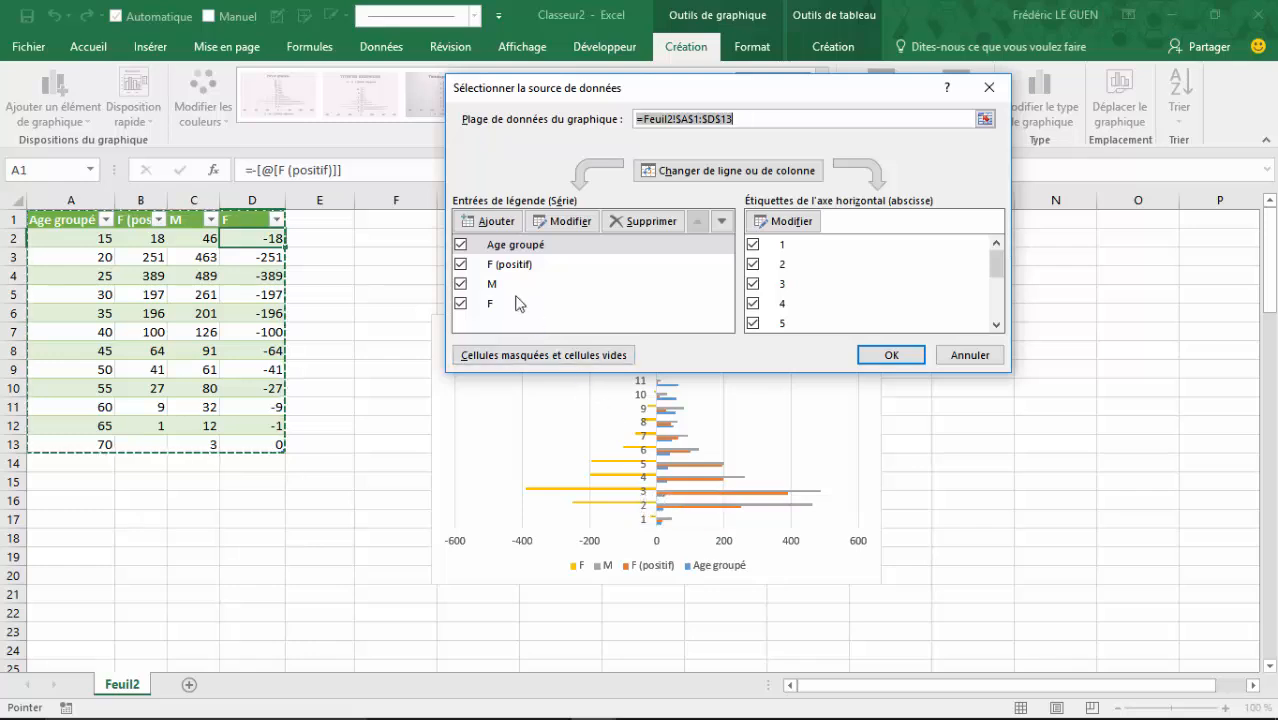
pyautogui.click(461, 265)
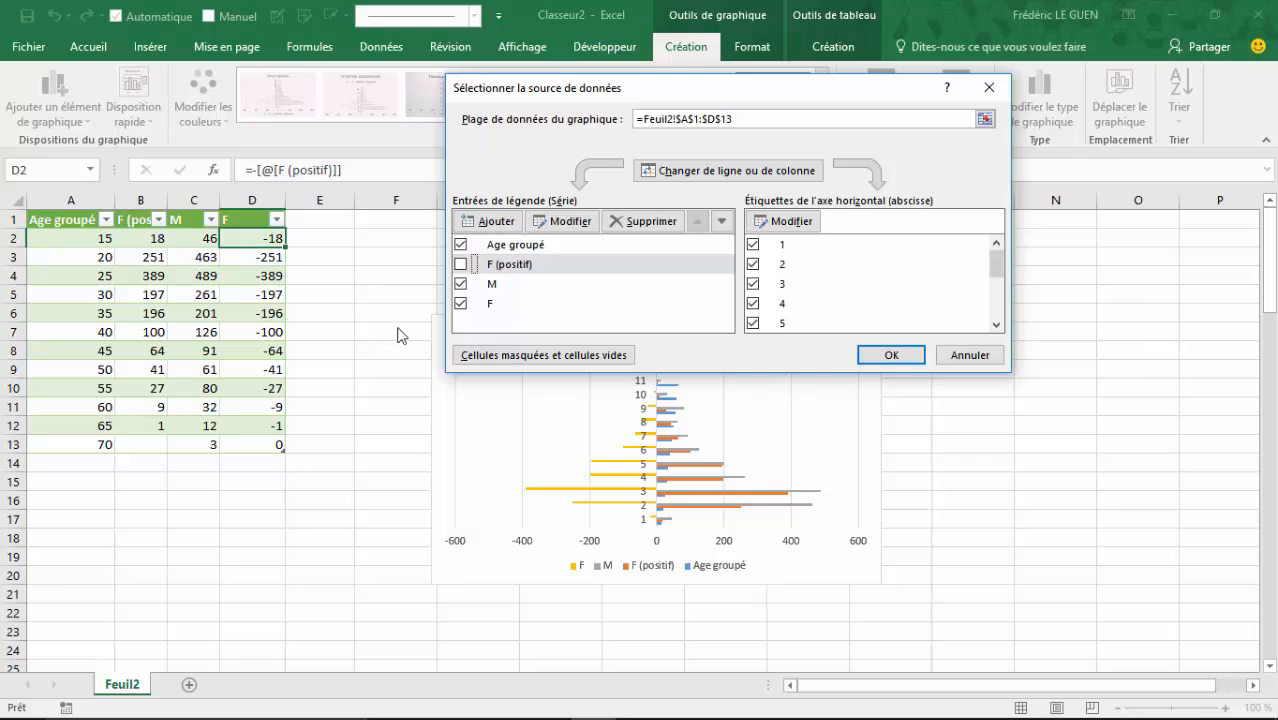
pyautogui.click(460, 245)
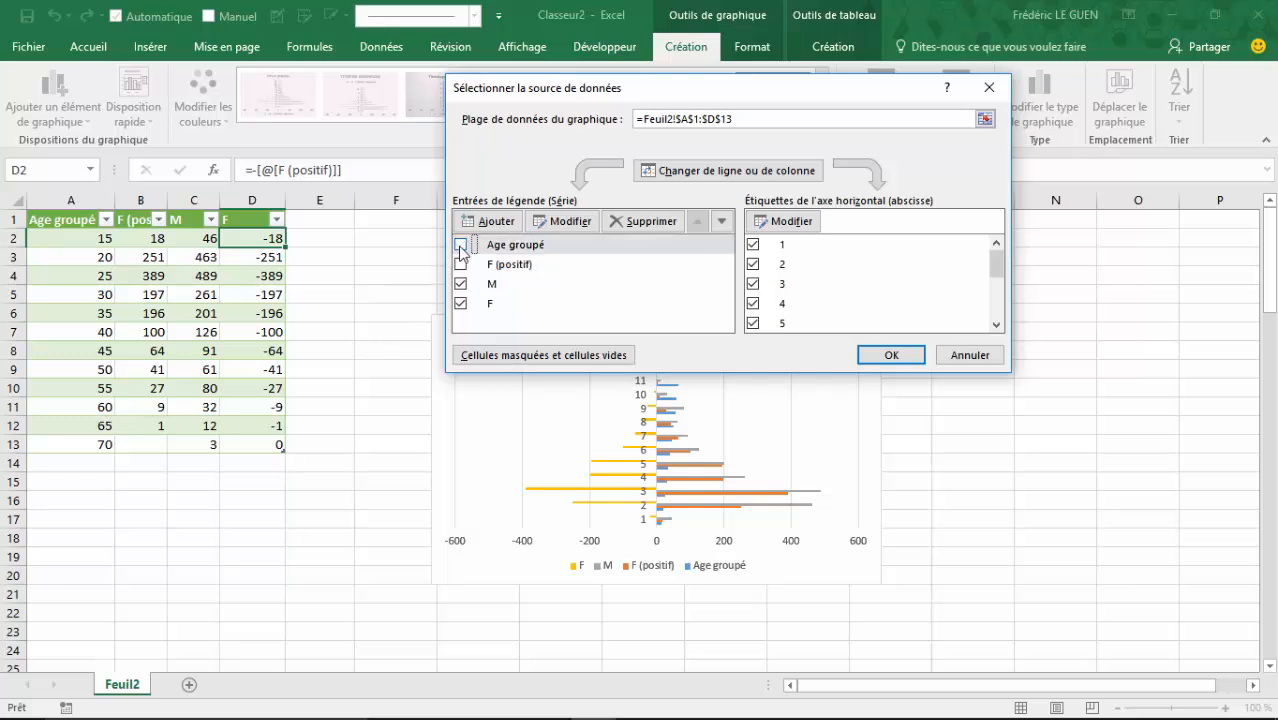
pyautogui.click(881, 355)
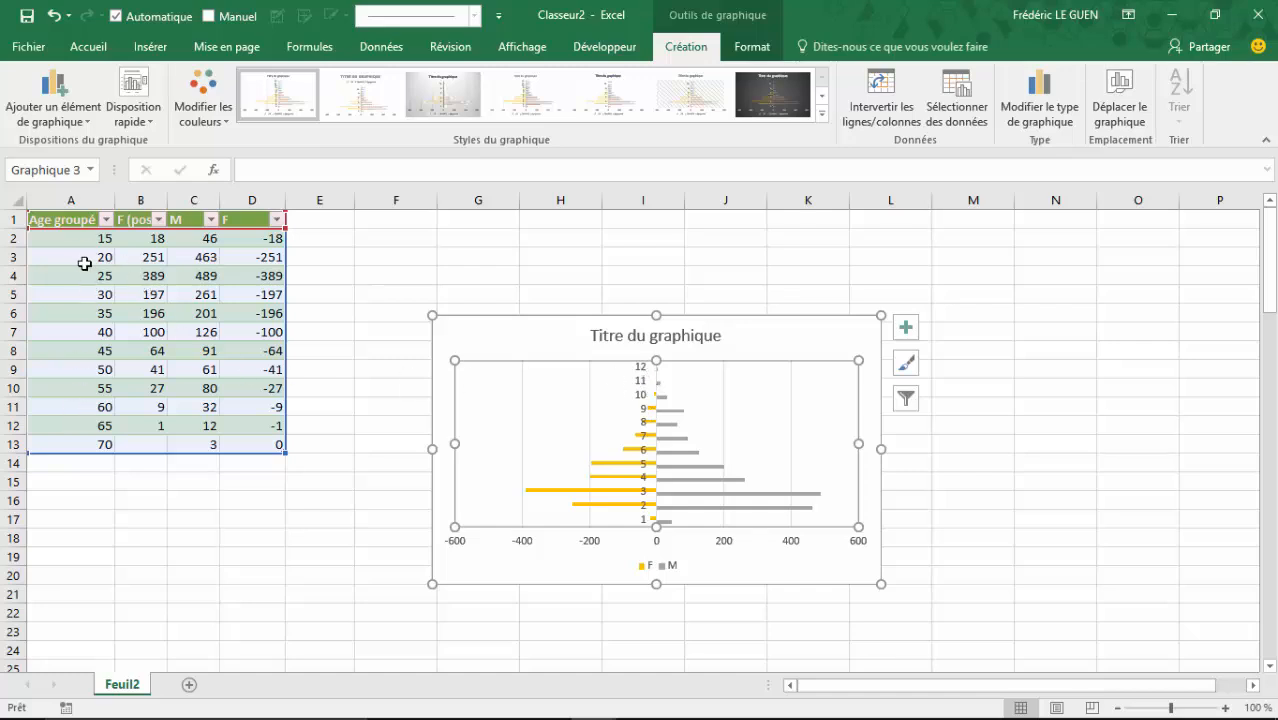
# Set the chart's category axis labels to the age values in A2:A13 and enlarge the chart.
pyautogui.rightClick(514, 349)
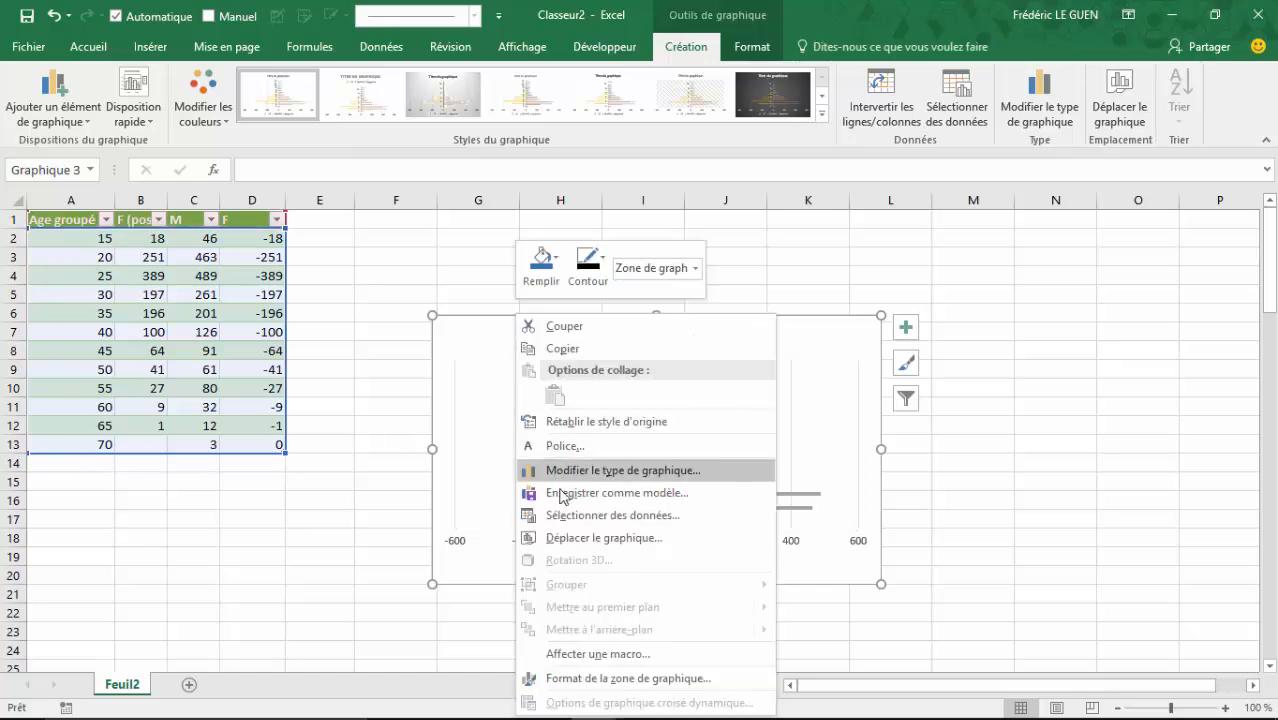
pyautogui.click(574, 516)
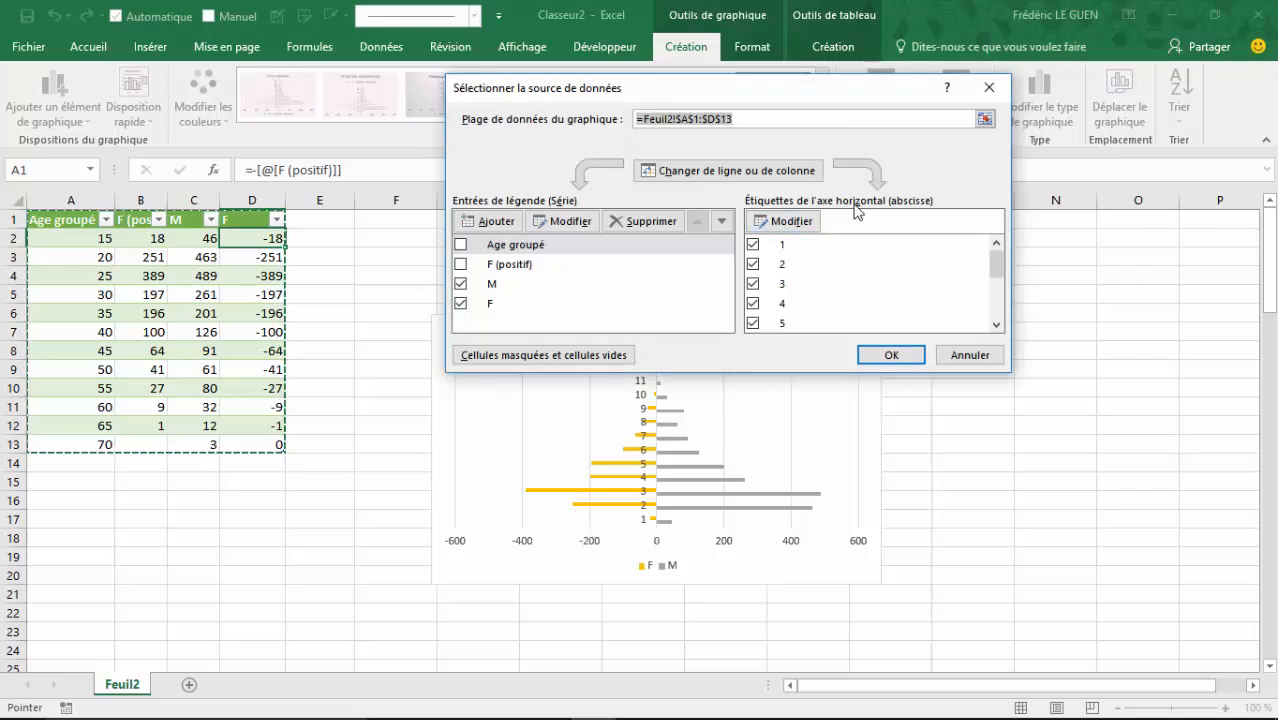
pyautogui.click(782, 221)
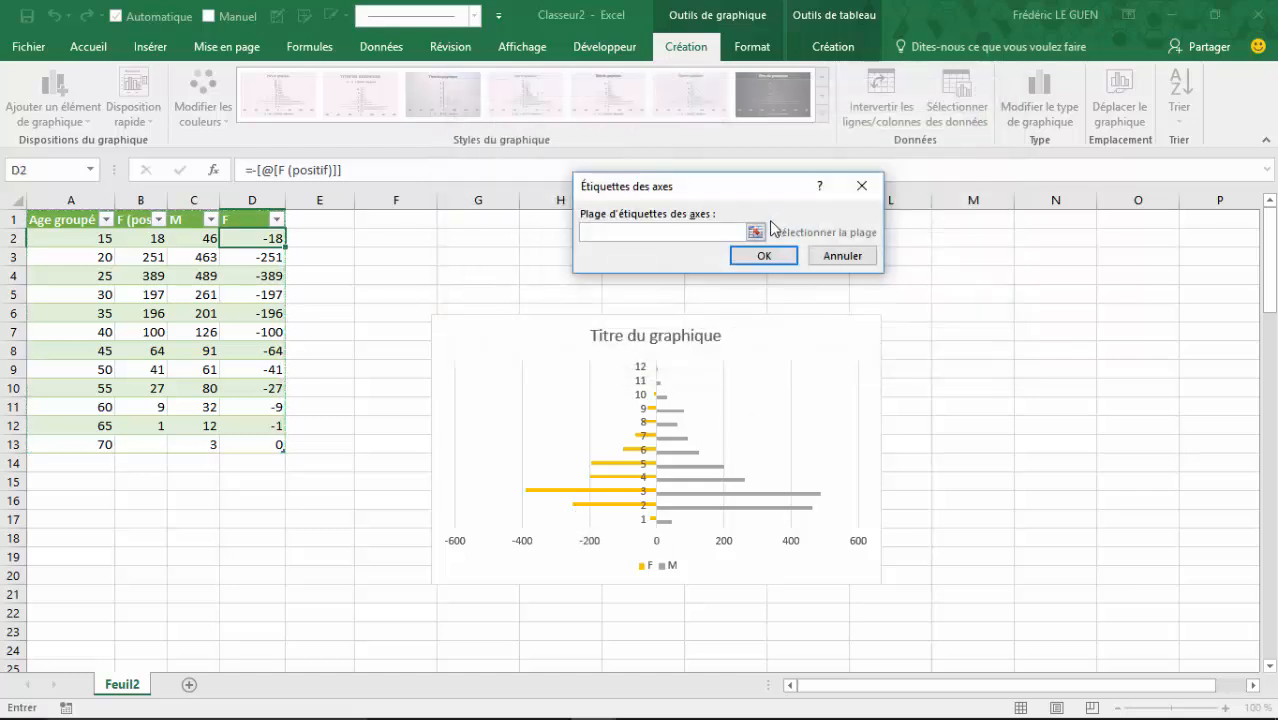
pyautogui.click(76, 211)
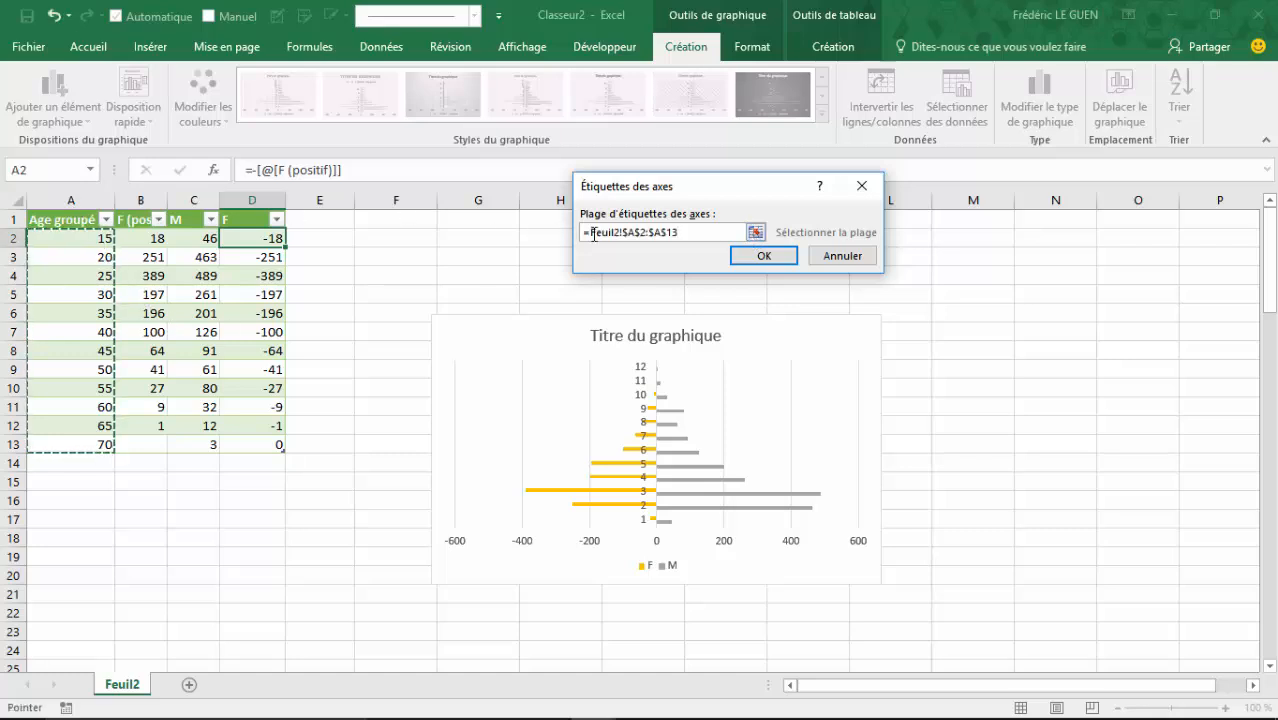
pyautogui.click(763, 256)
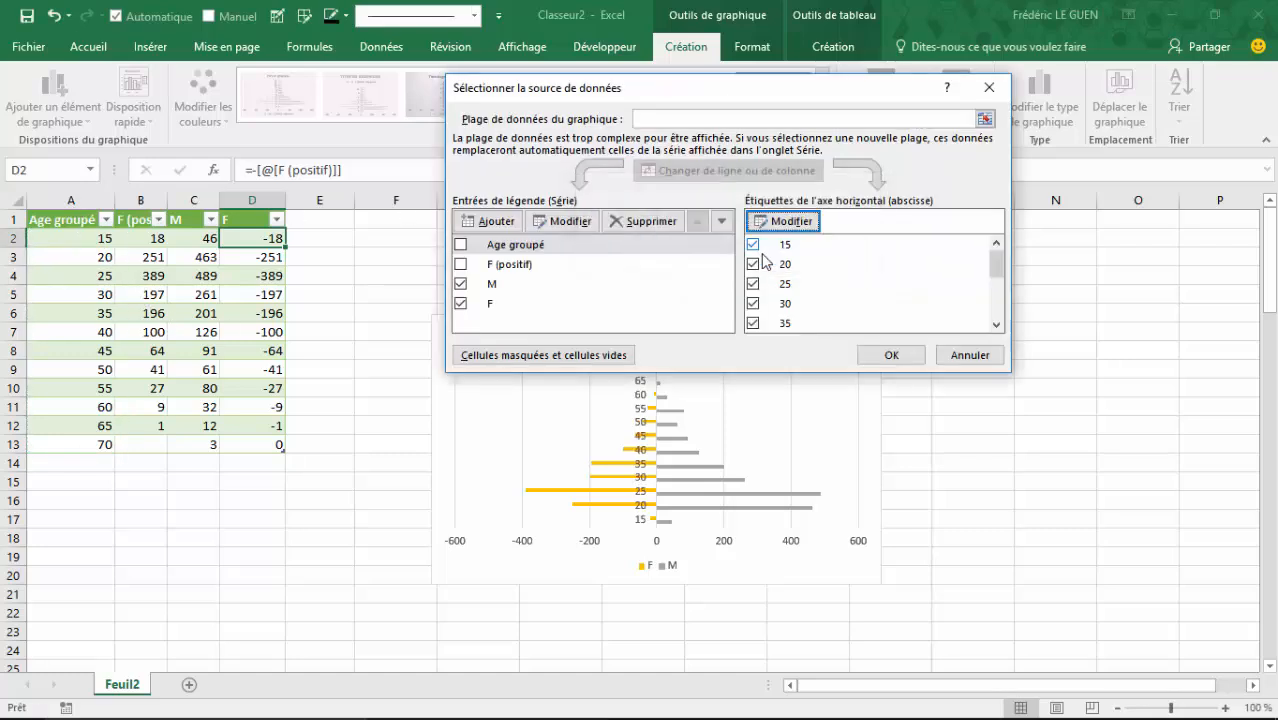
pyautogui.click(884, 356)
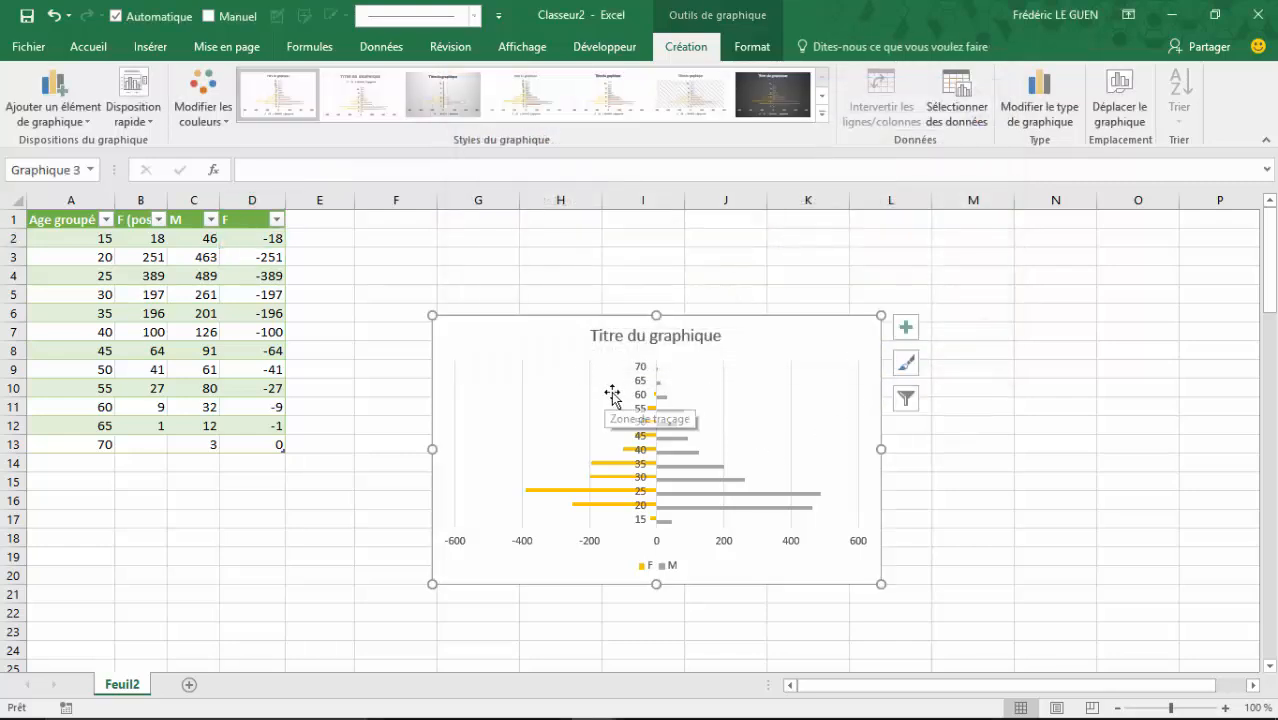
pyautogui.moveTo(881, 316); pyautogui.dragTo(1000, 217)
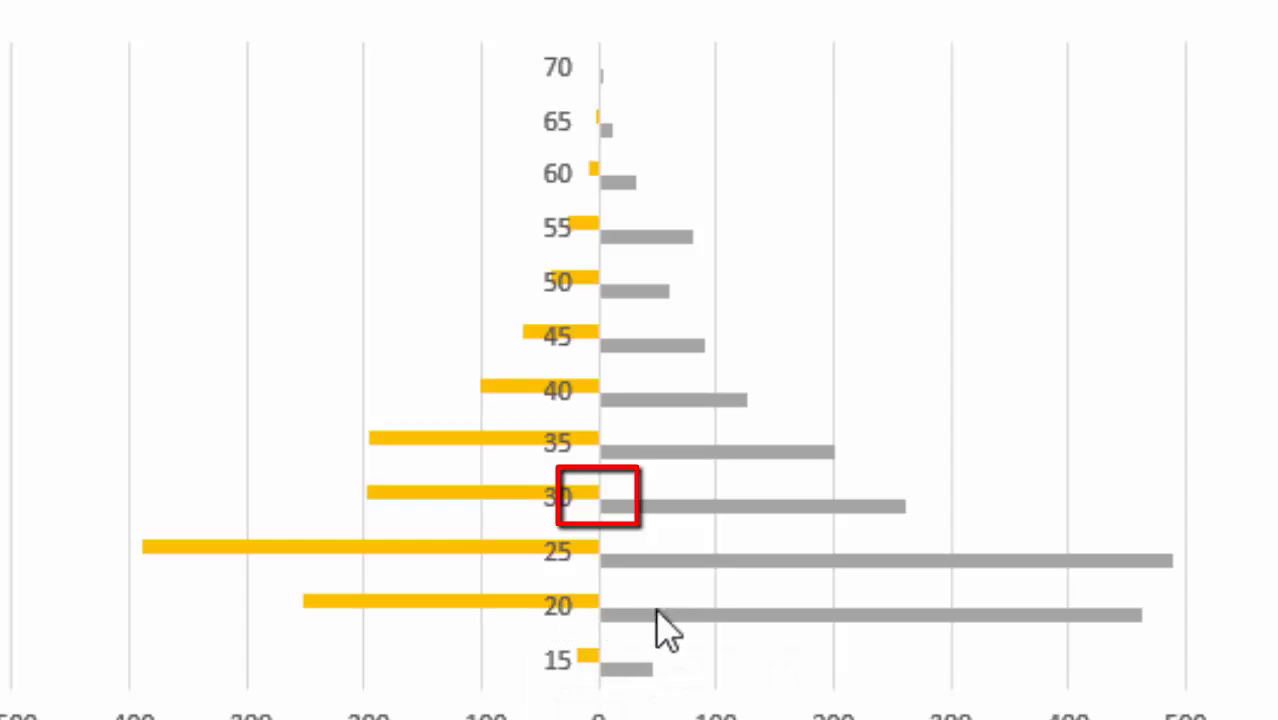
# Set the F series' overlap to 100% and its gap width to 0%.
pyautogui.moveTo(443, 624)
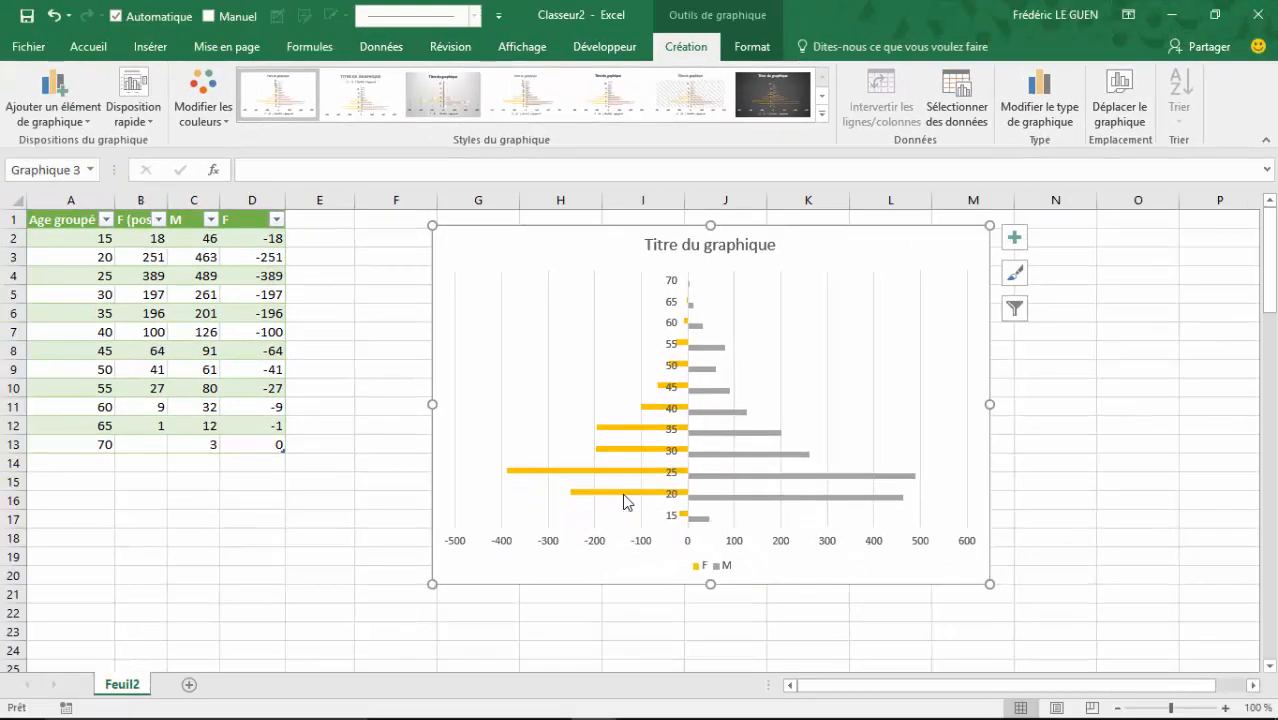
pyautogui.rightClick(449, 597)
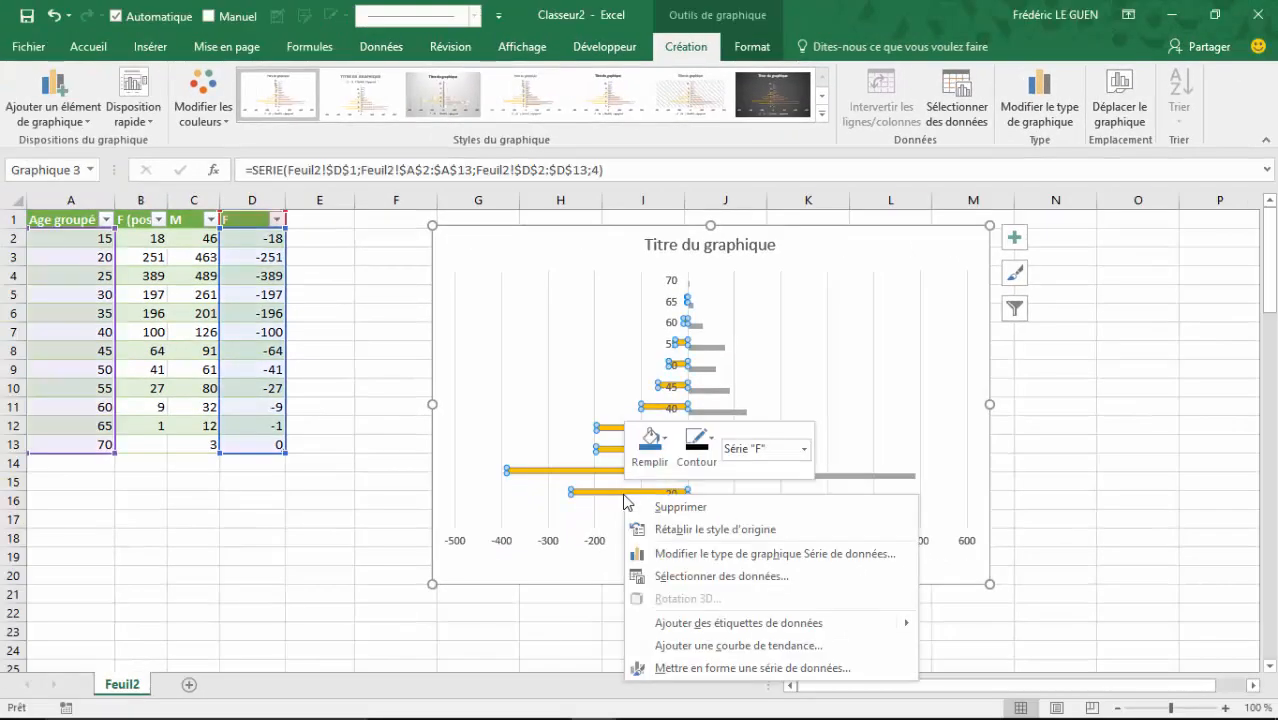
pyautogui.click(728, 668)
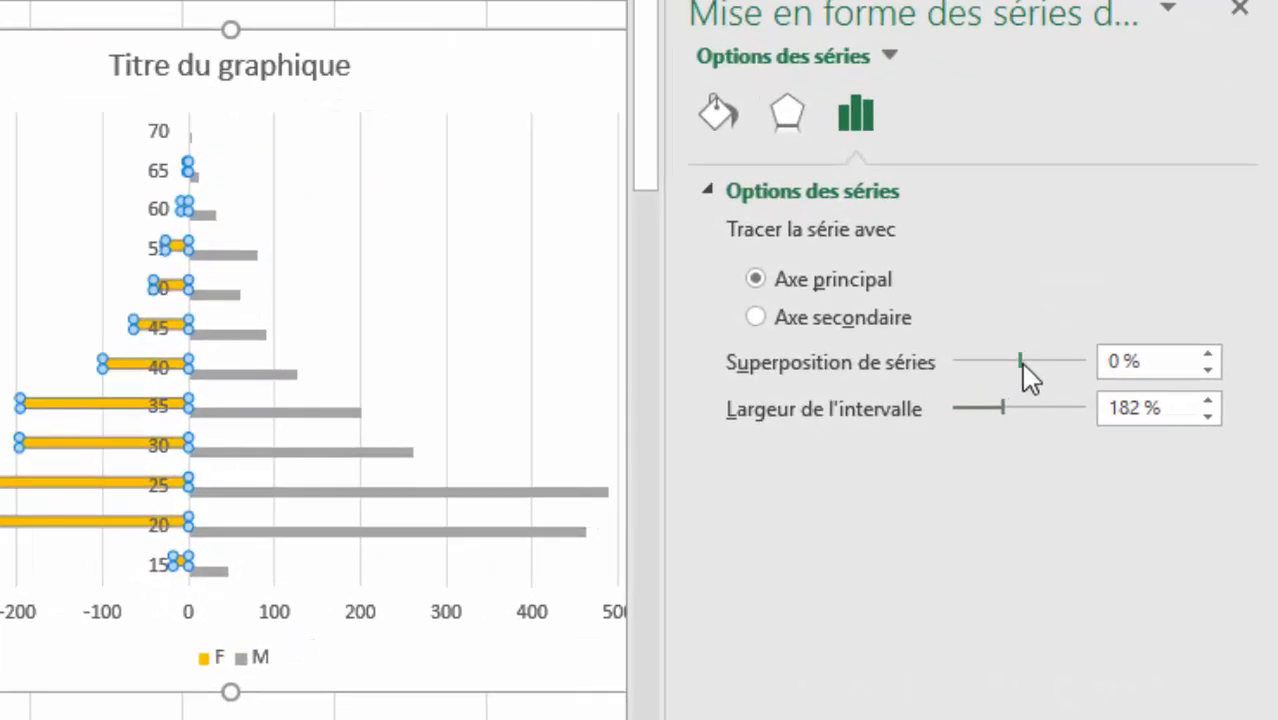
pyautogui.moveTo(1021, 362); pyautogui.dragTo(1098, 364)
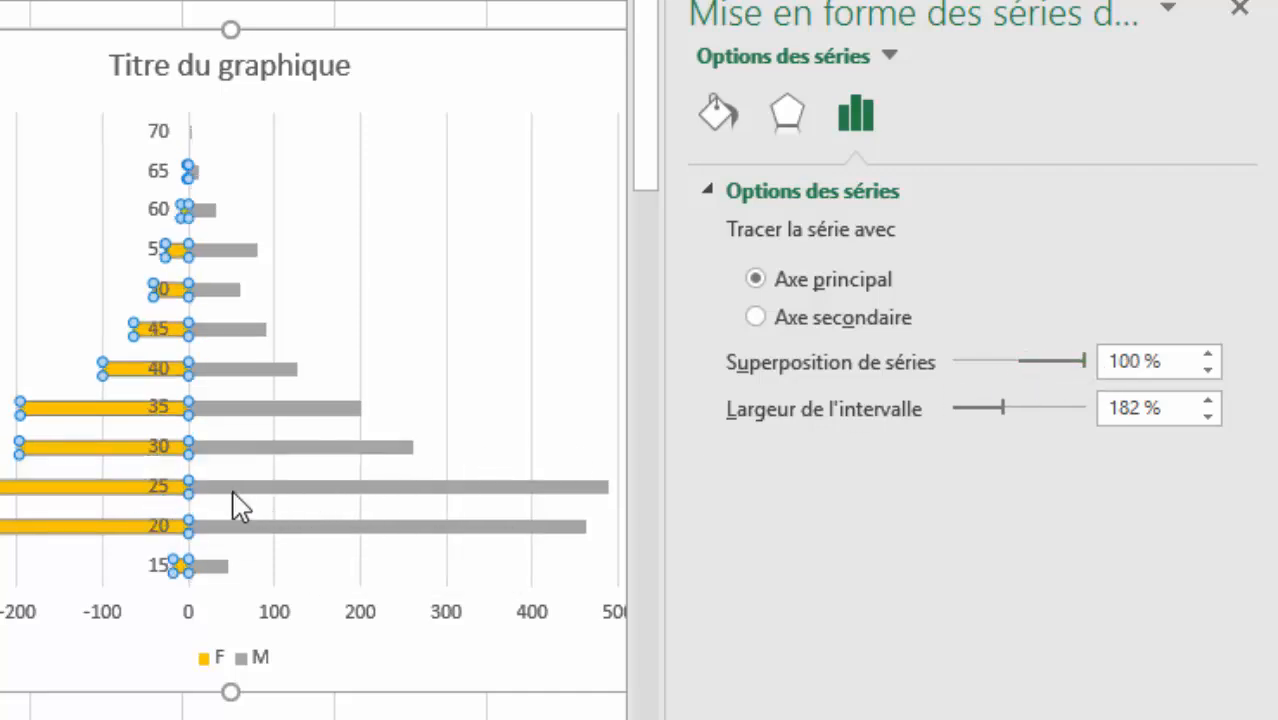
pyautogui.moveTo(144, 500)
pyautogui.moveTo(1000, 409); pyautogui.dragTo(942, 410)
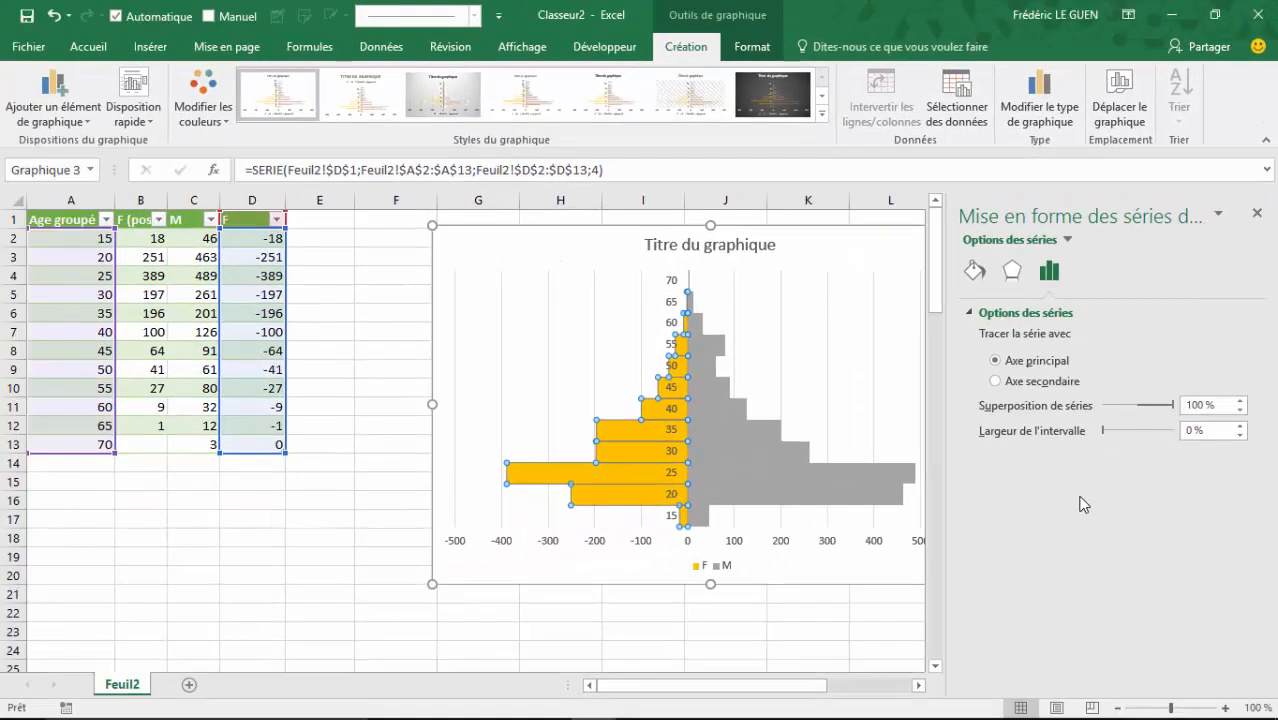
# Fill the F series bars with the recently used solid pink.
pyautogui.click(975, 272)
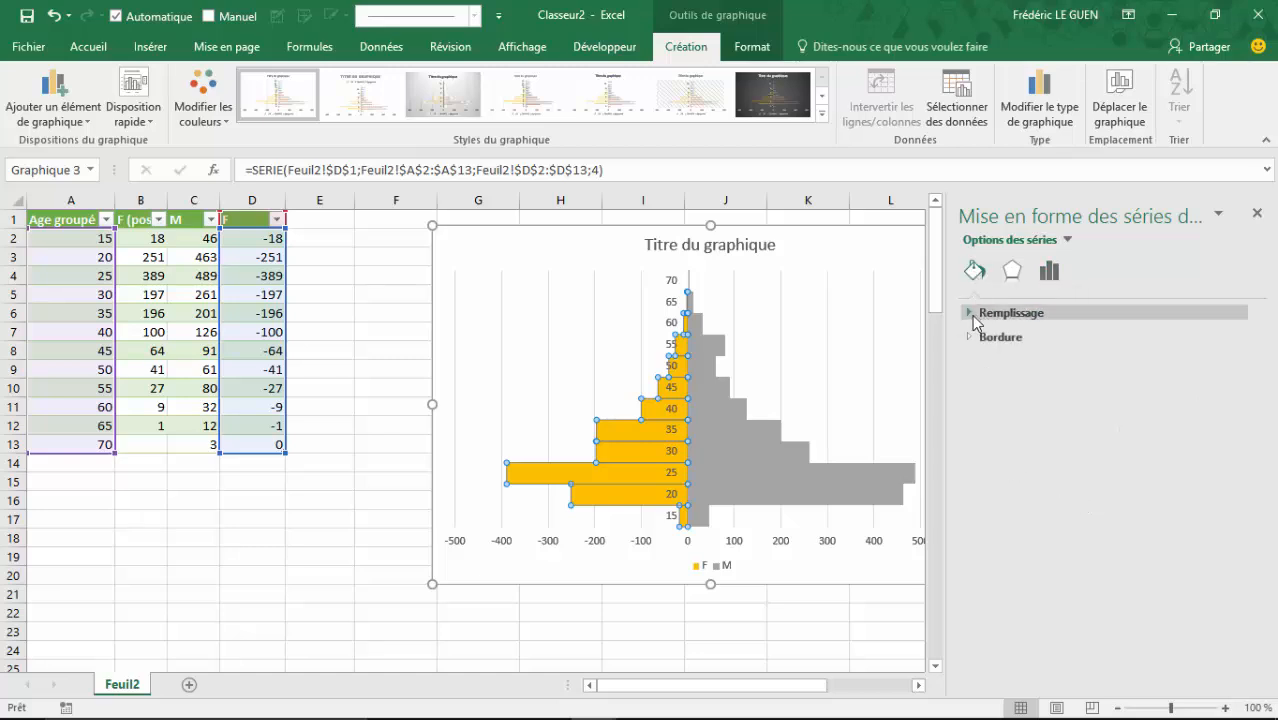
pyautogui.click(970, 315)
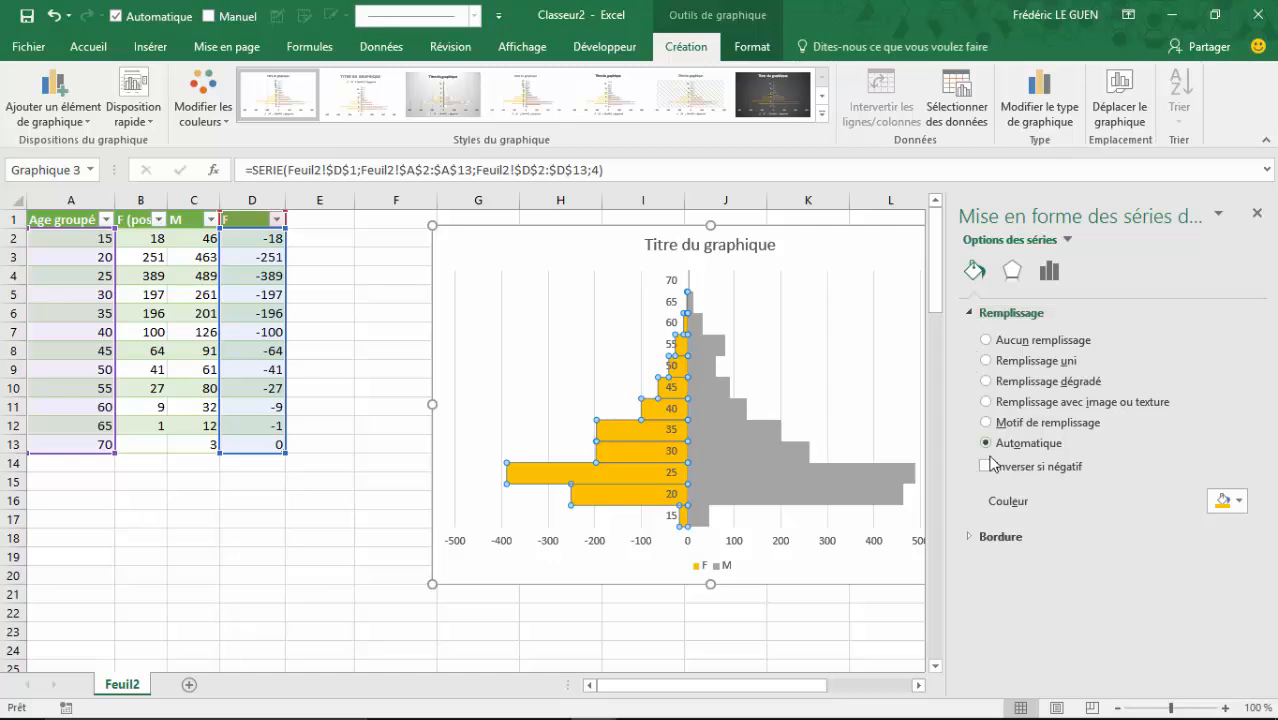
pyautogui.click(1241, 502)
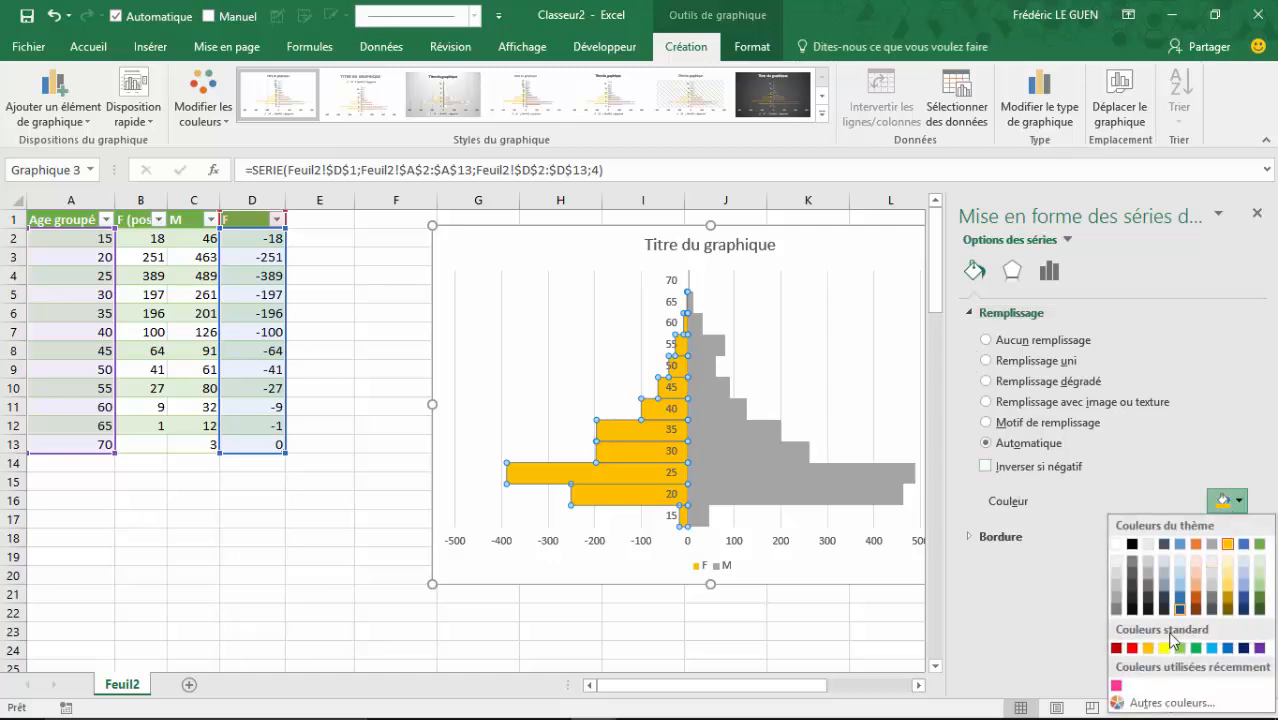
pyautogui.click(1117, 685)
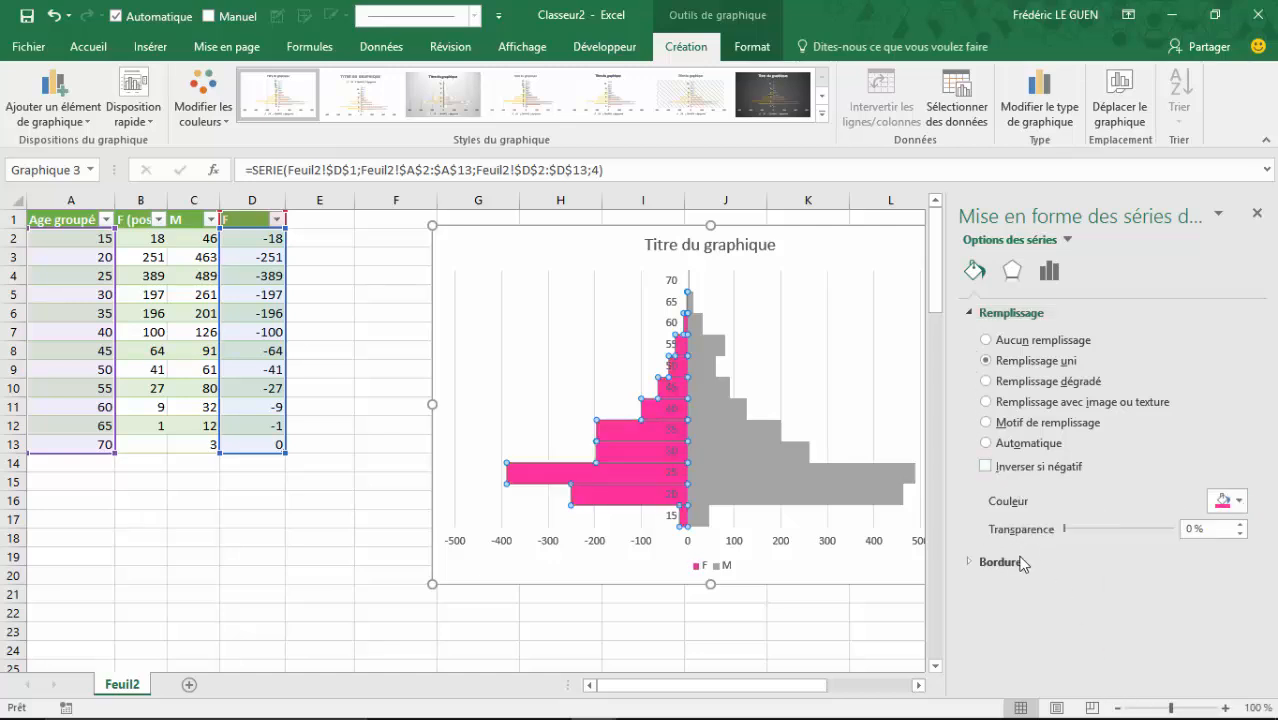
# Give the F series bars a solid black border.
pyautogui.click(978, 566)
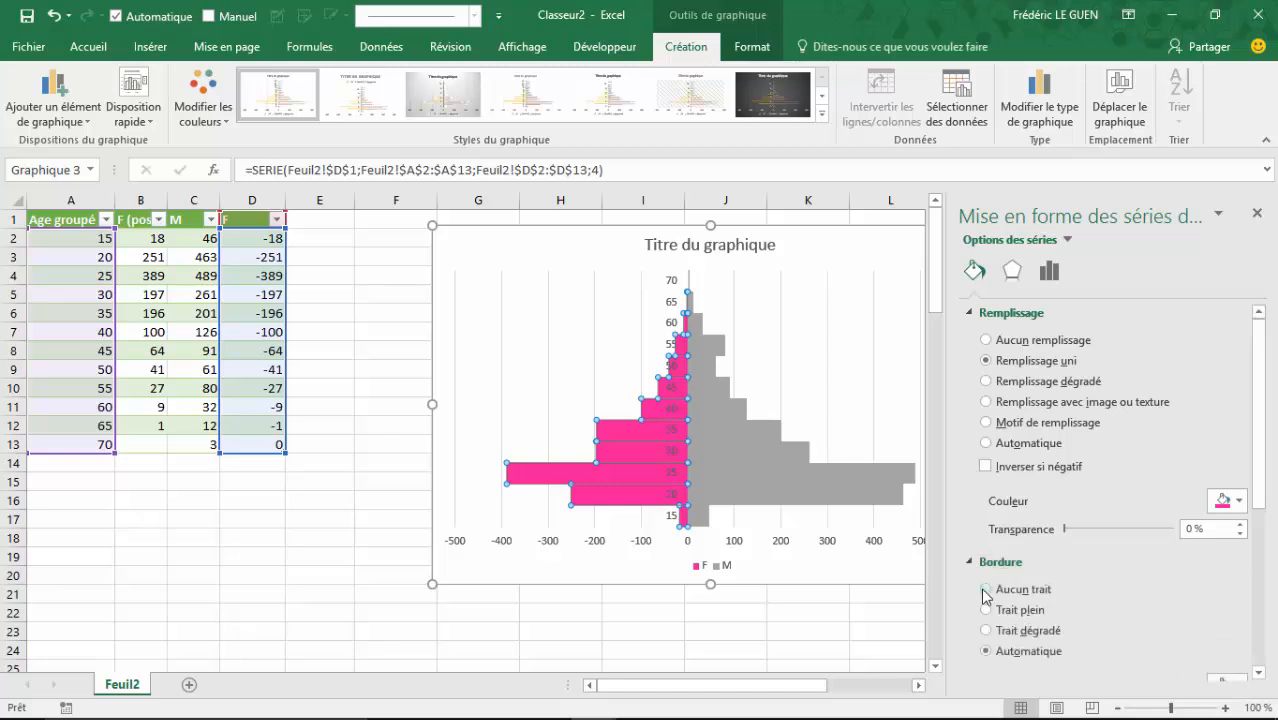
pyautogui.click(987, 610)
pyautogui.scroll(-2, 1052, 605)
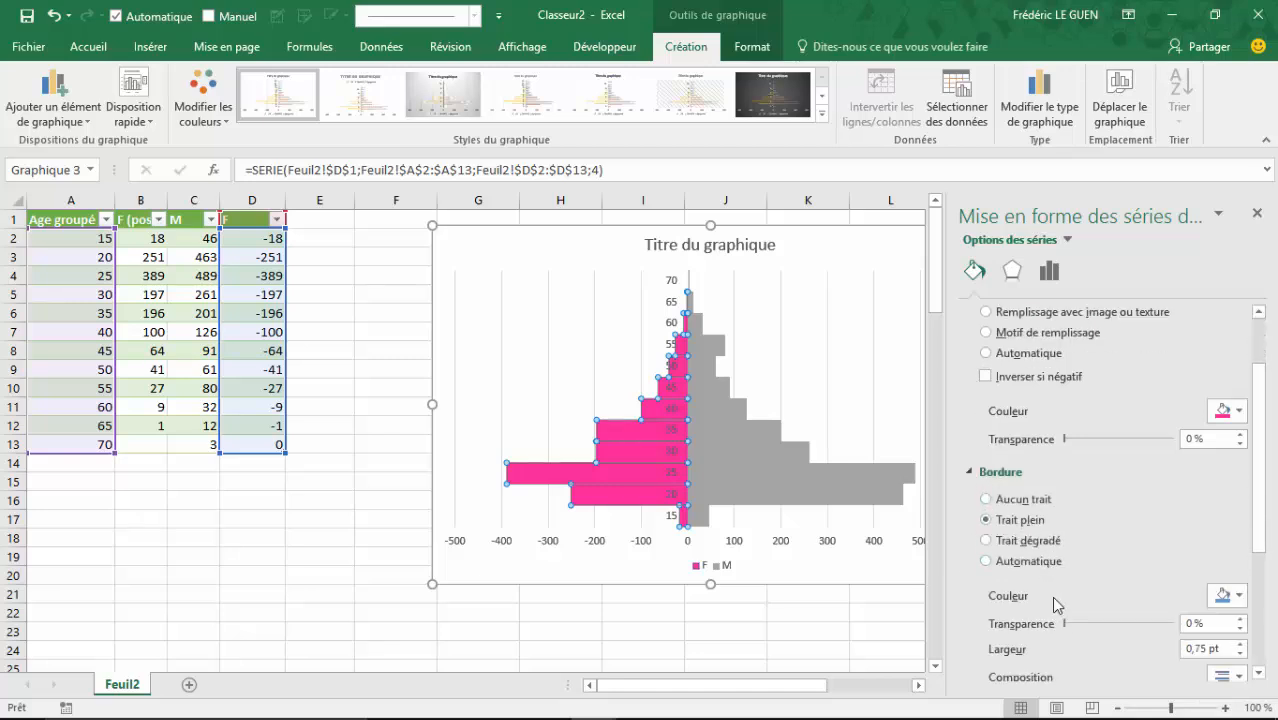
pyautogui.click(1242, 597)
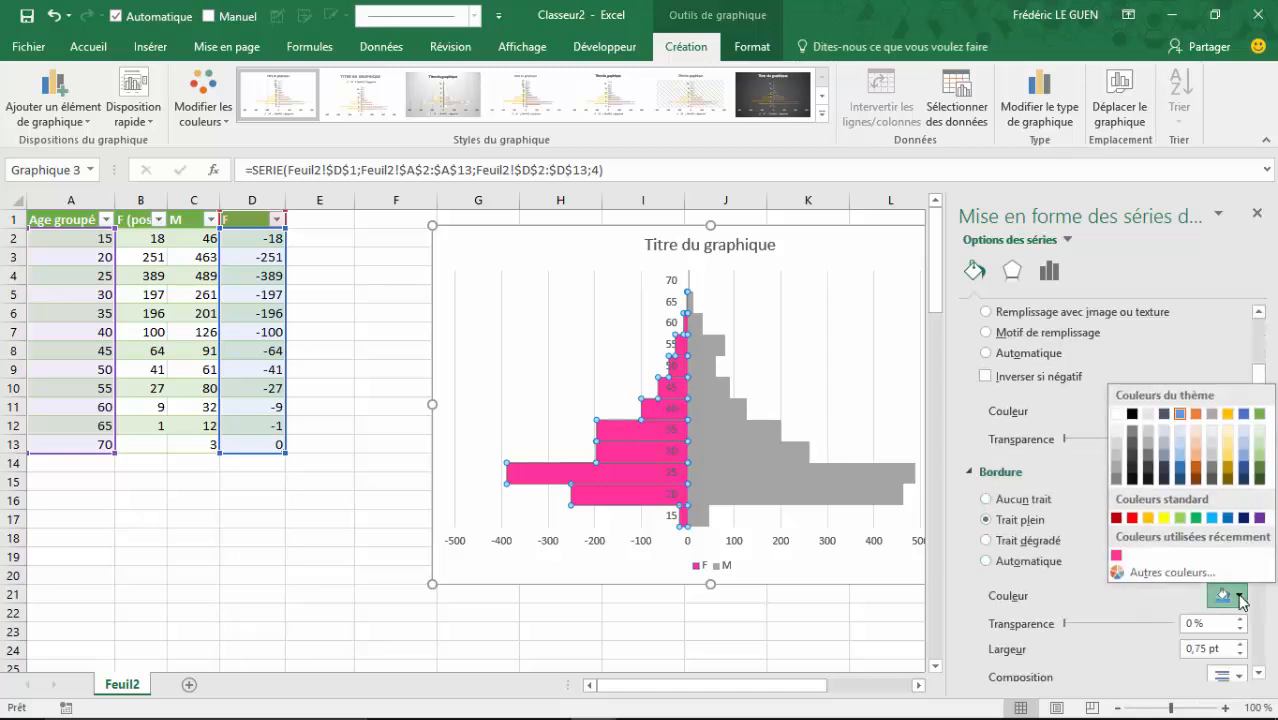
pyautogui.click(1131, 414)
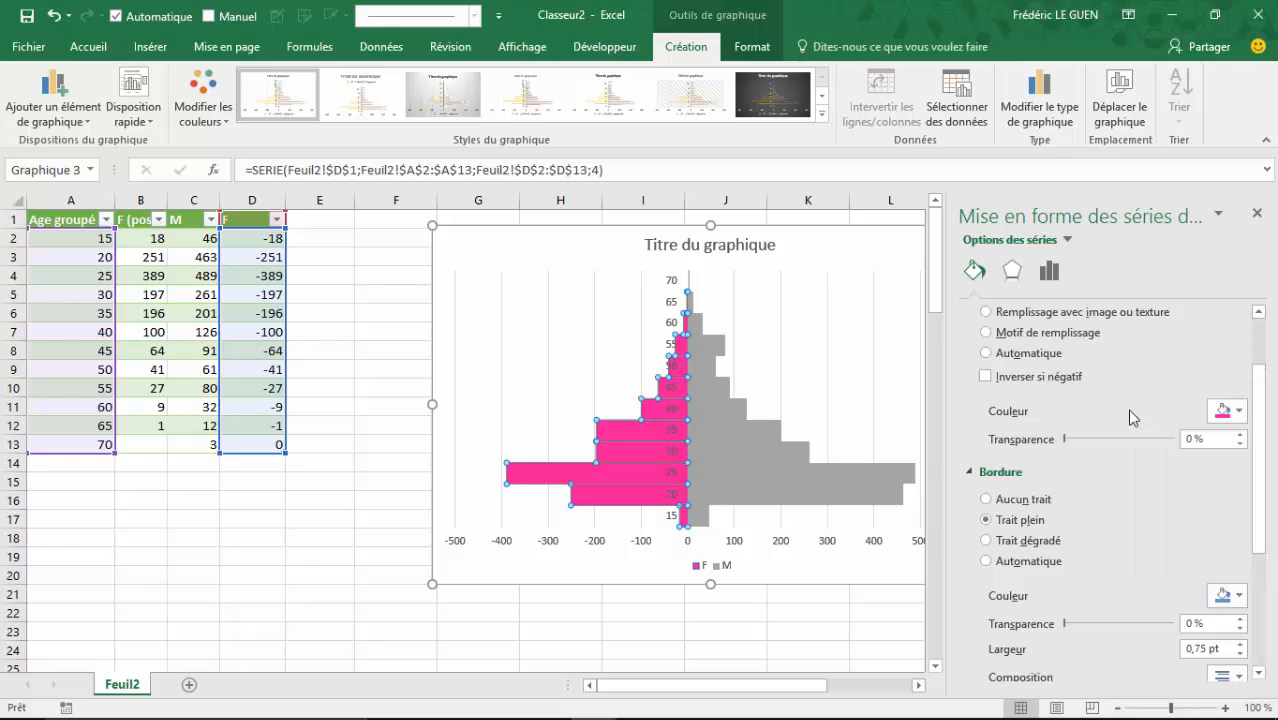
# Fill the M series bars with the standard blue and give them a black outline.
pyautogui.rightClick(707, 443)
pyautogui.click(740, 392)
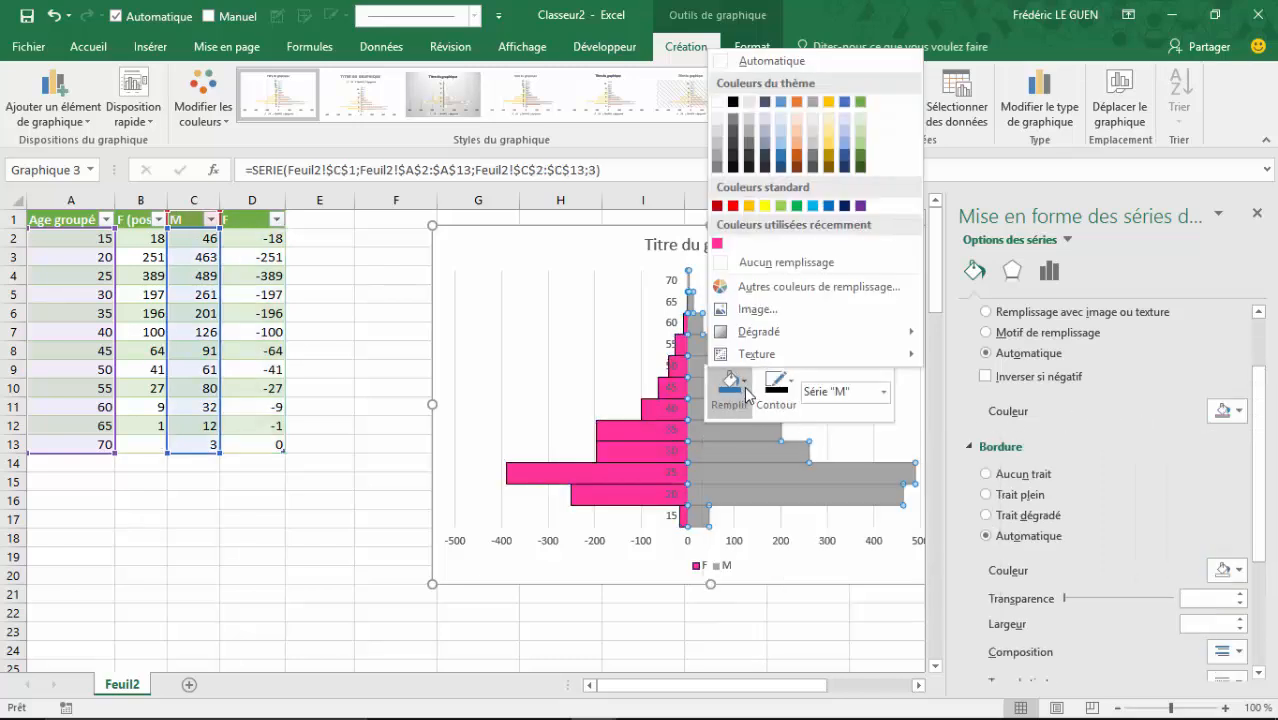
pyautogui.click(829, 205)
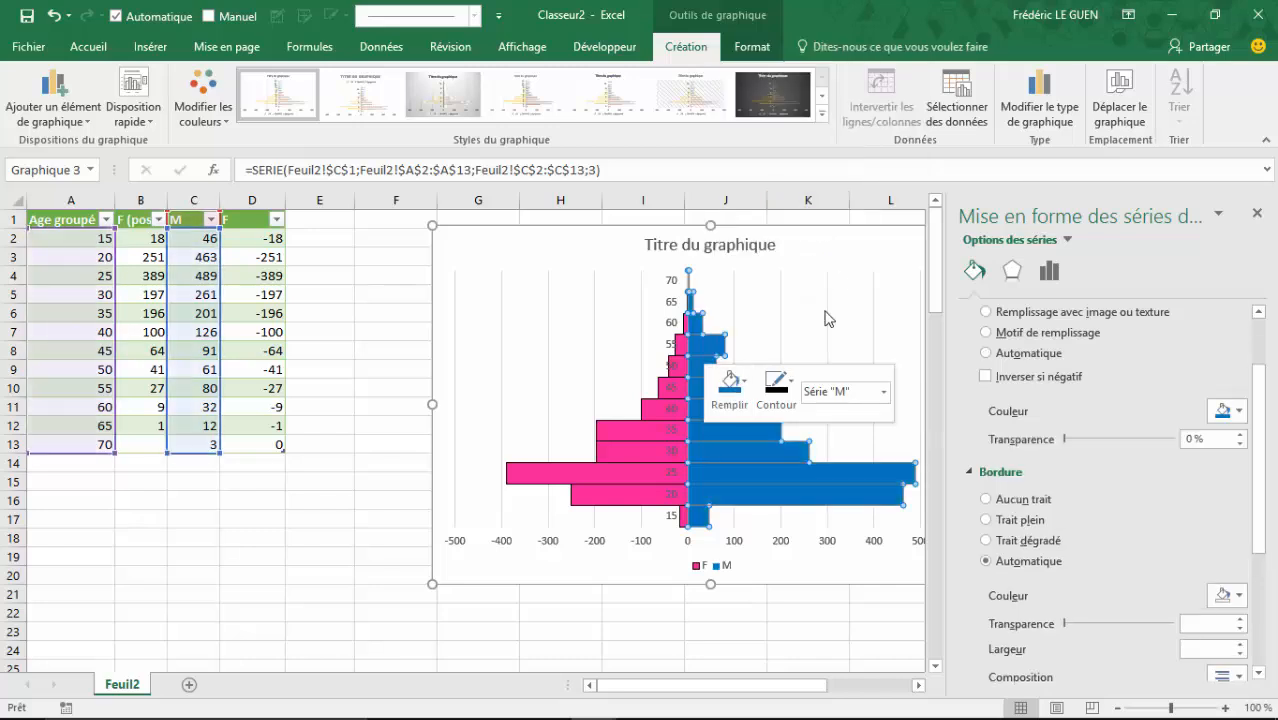
pyautogui.click(783, 390)
pyautogui.click(800, 432)
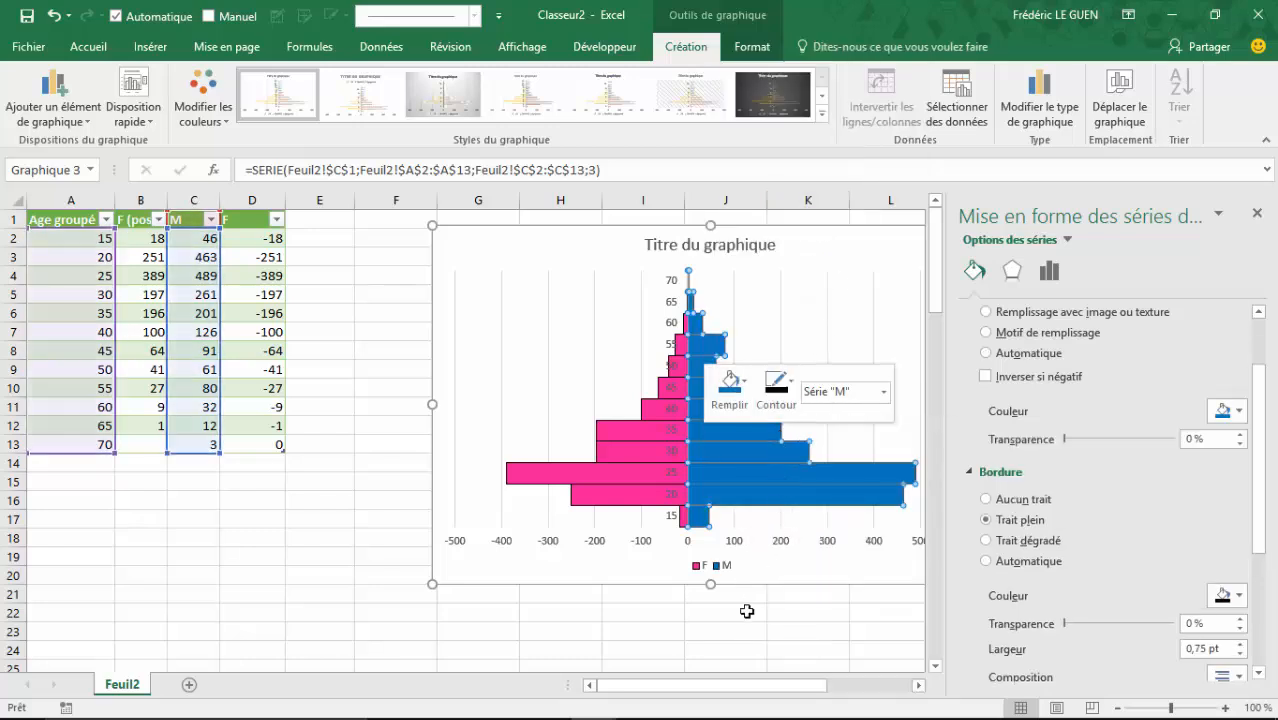
pyautogui.click(748, 613)
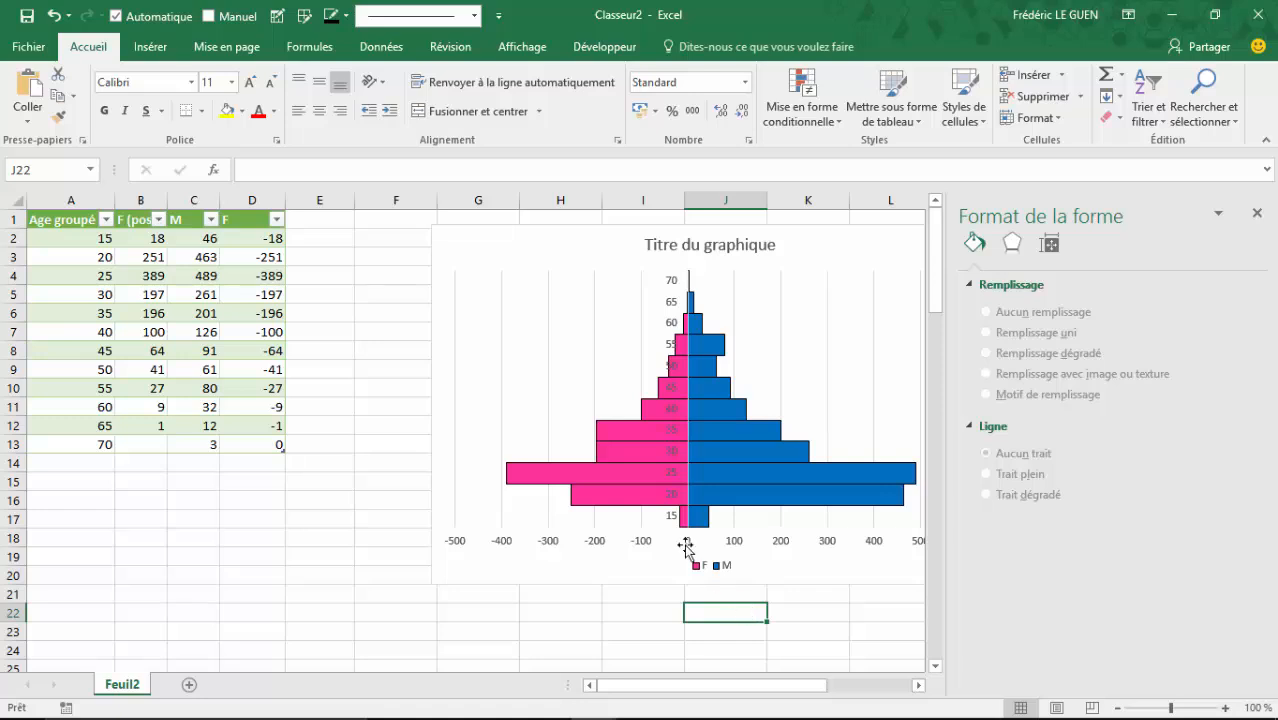
# Add data labels to both the F and M series and narrow the formatting pane to uncover the whole chart.
pyautogui.rightClick(612, 475)
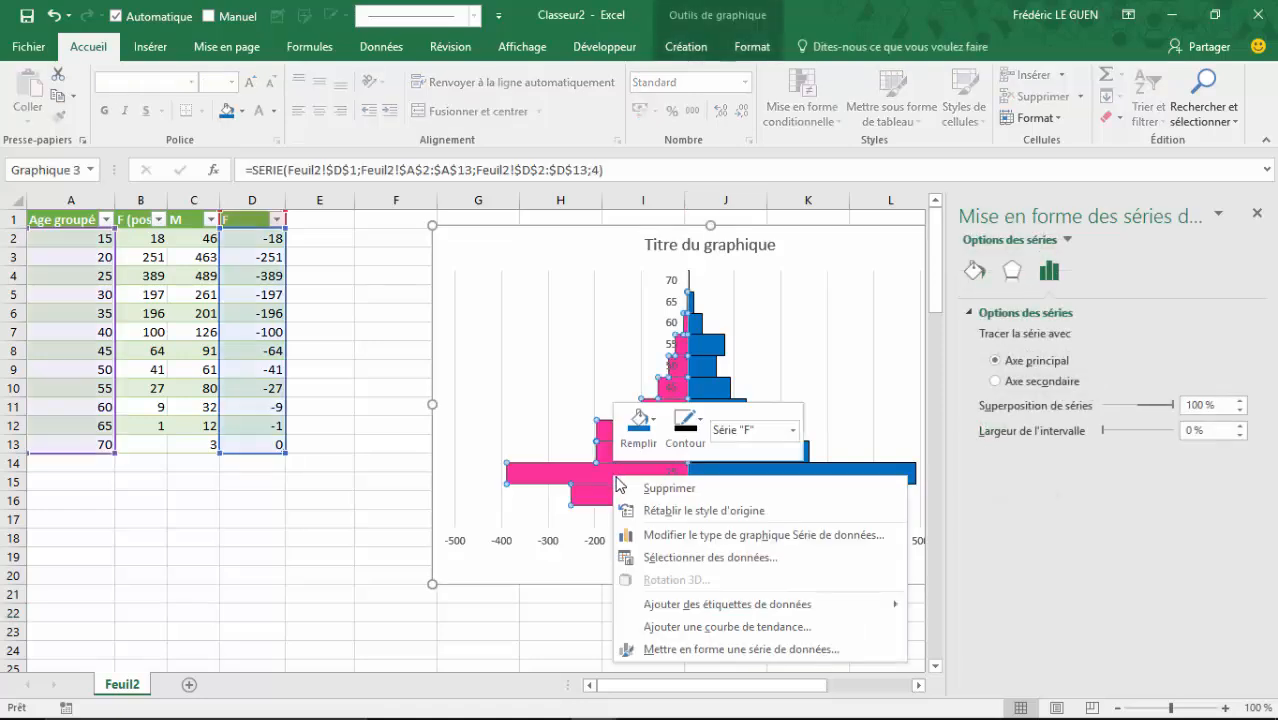
pyautogui.moveTo(722, 612)
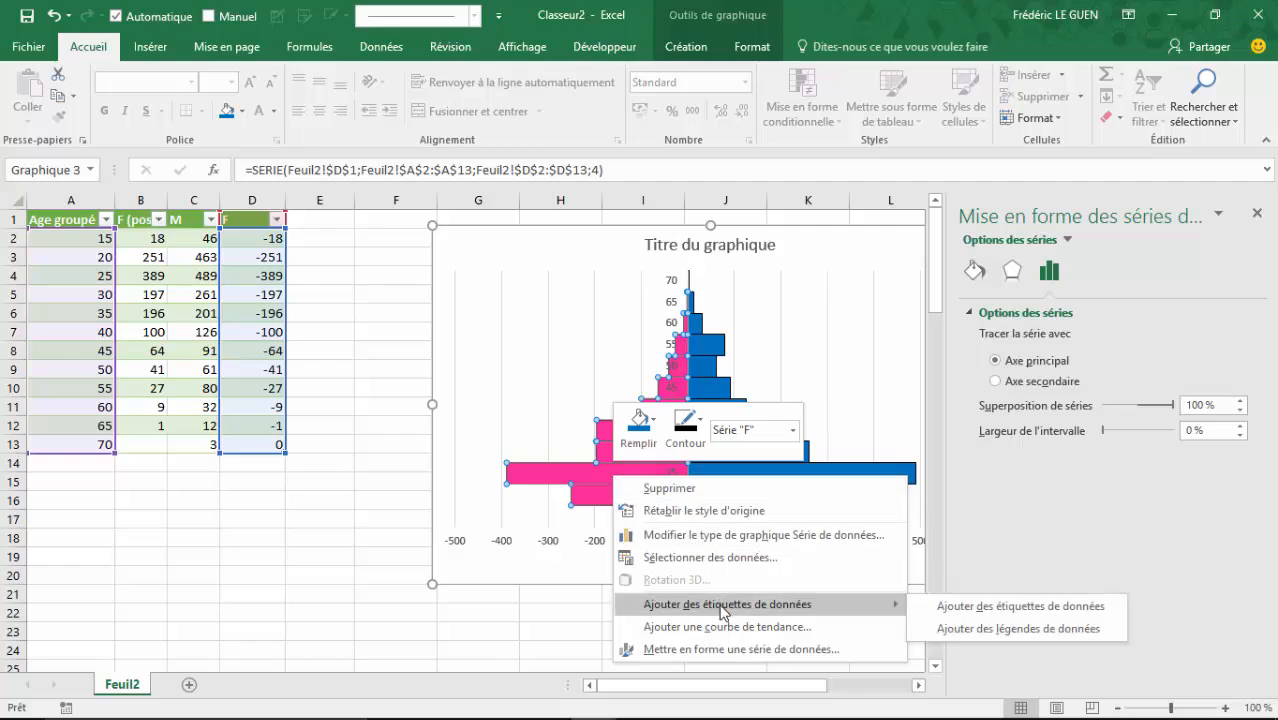
pyautogui.click(966, 604)
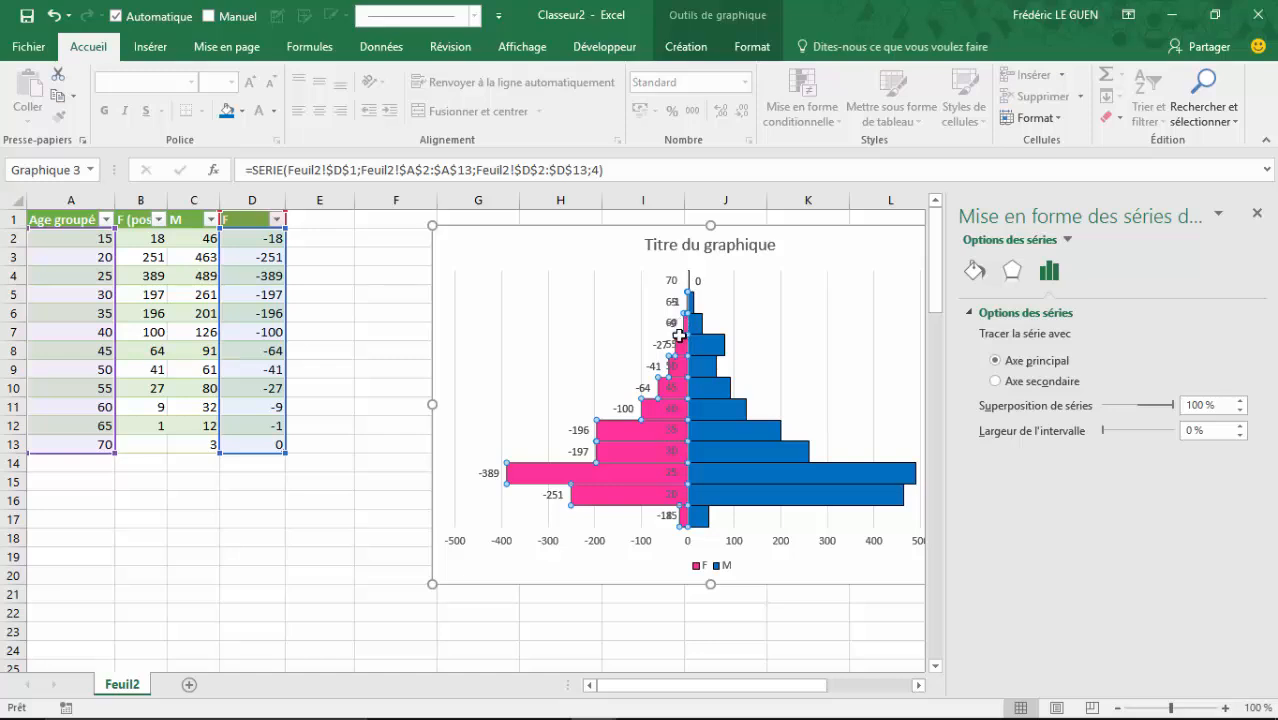
pyautogui.rightClick(742, 456)
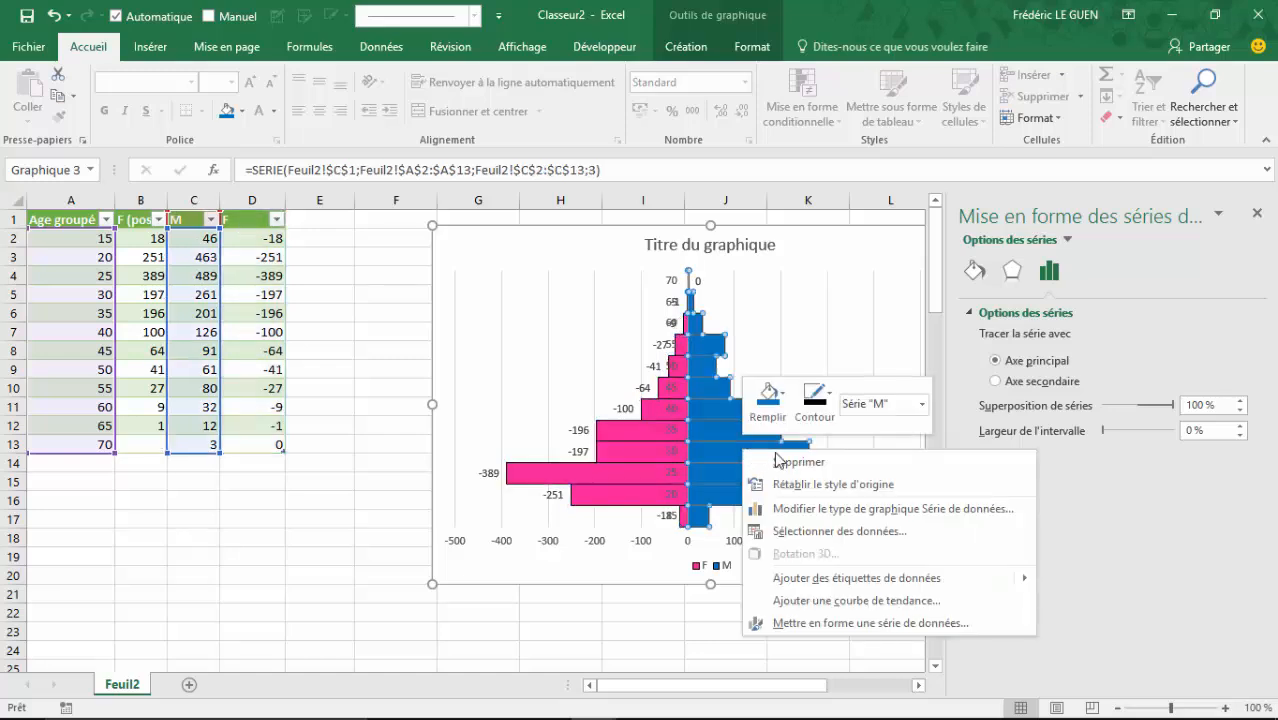
pyautogui.moveTo(846, 580)
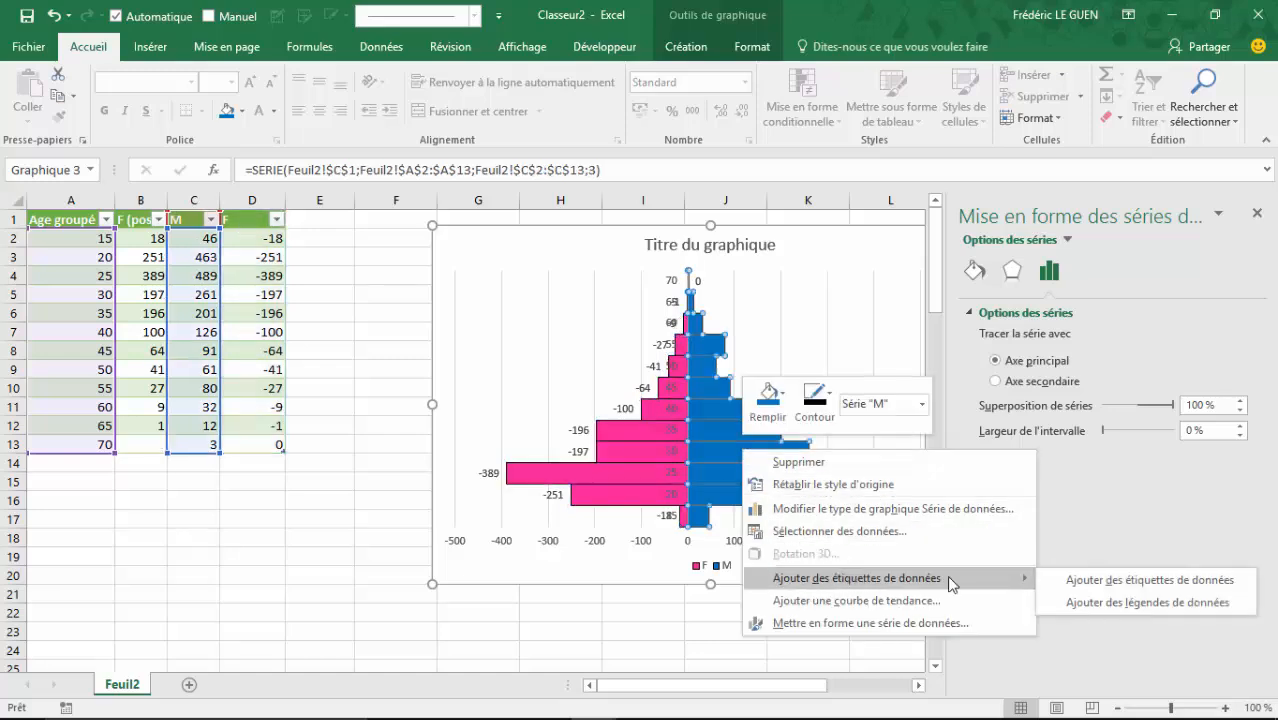
pyautogui.click(1097, 581)
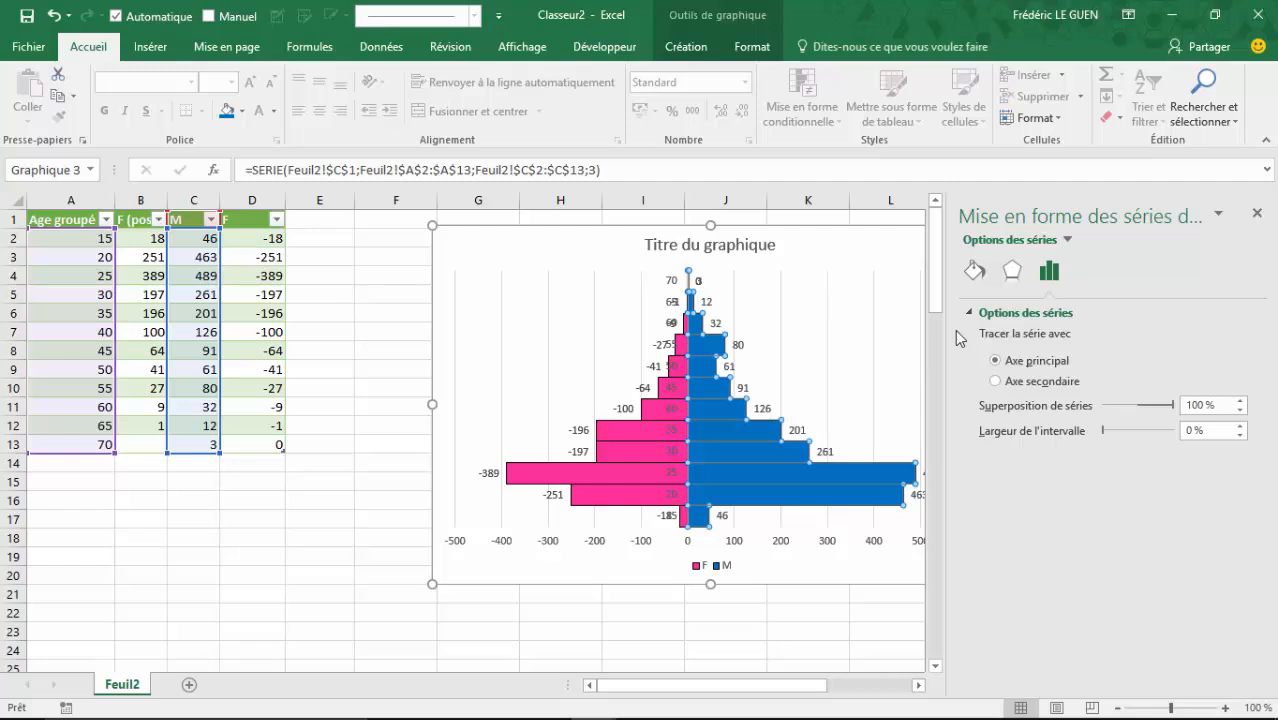
pyautogui.moveTo(948, 337); pyautogui.dragTo(1056, 337)
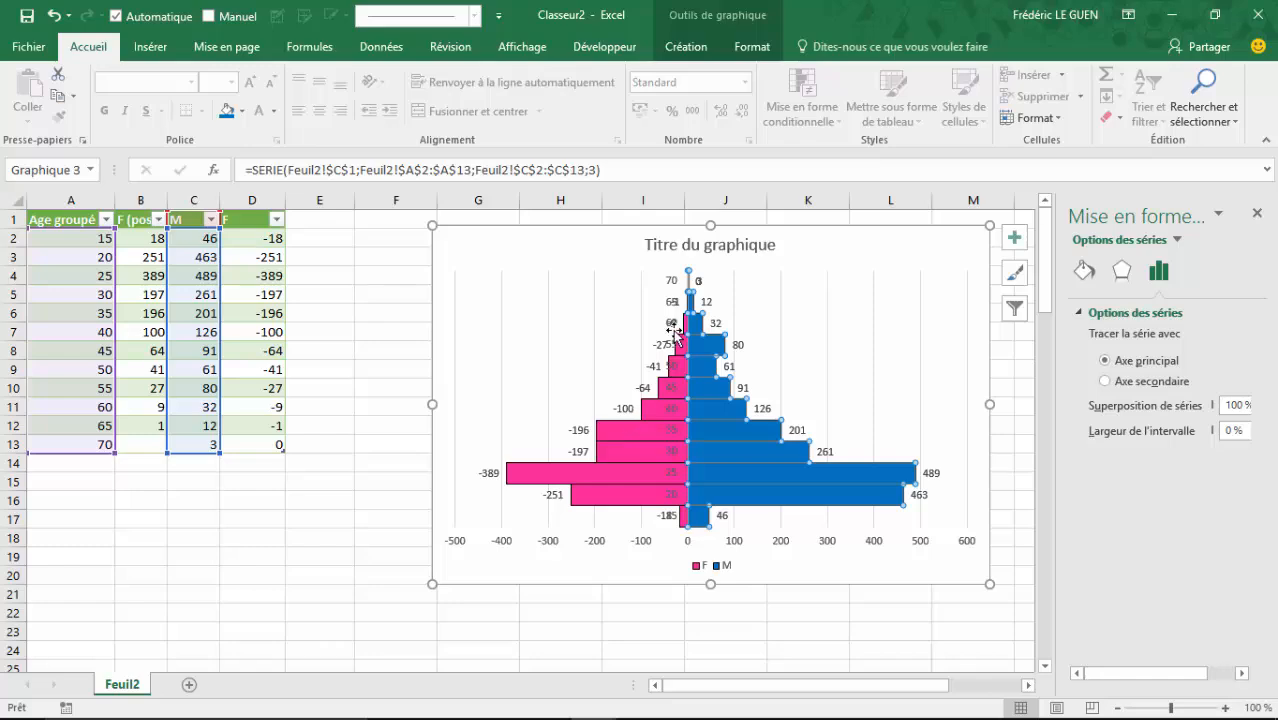
# Apply the custom number format Standard;Standard to the F series' data labels so negative values appear without a minus sign.
pyautogui.click(625, 410)
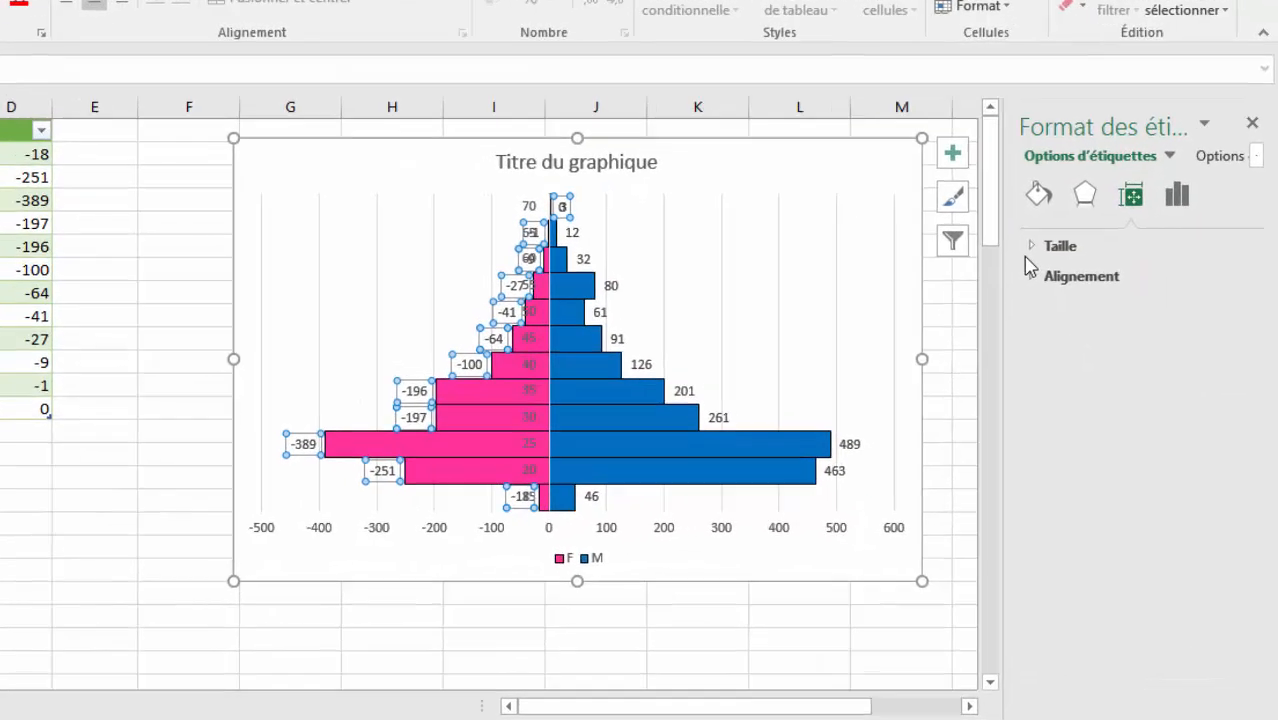
pyautogui.click(1177, 199)
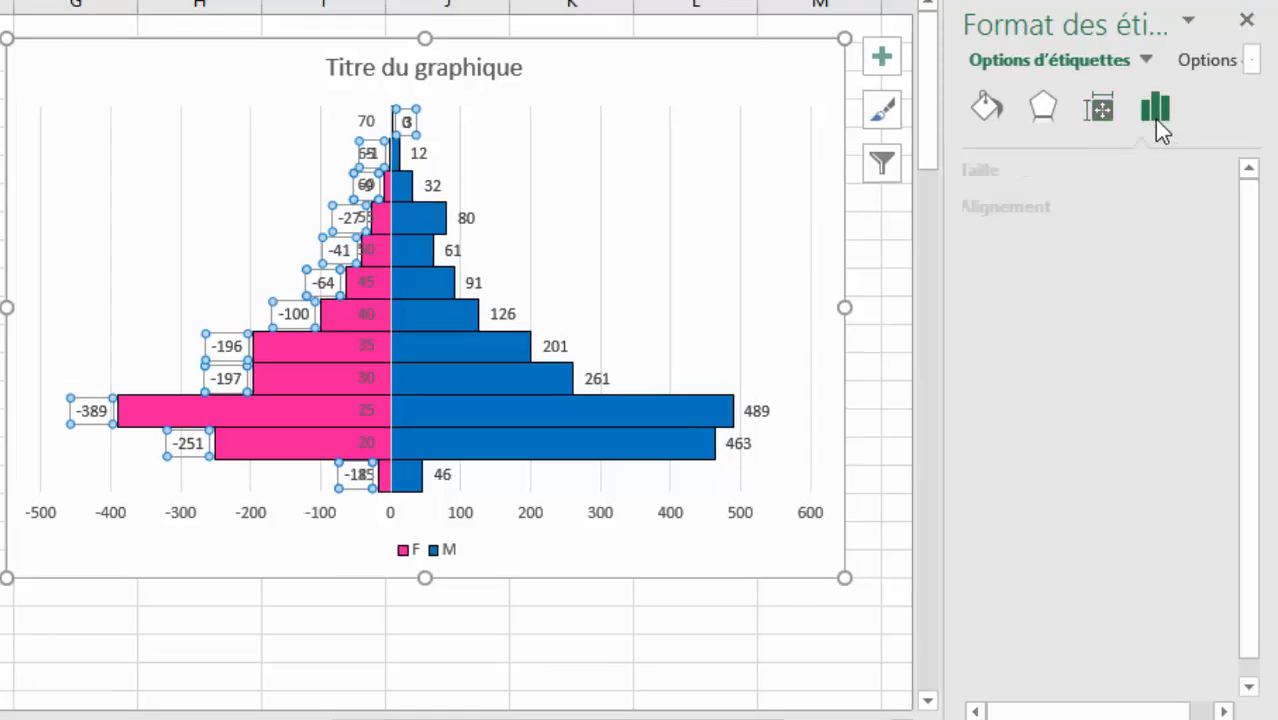
pyautogui.moveTo(1248, 216); pyautogui.dragTo(1248, 700)
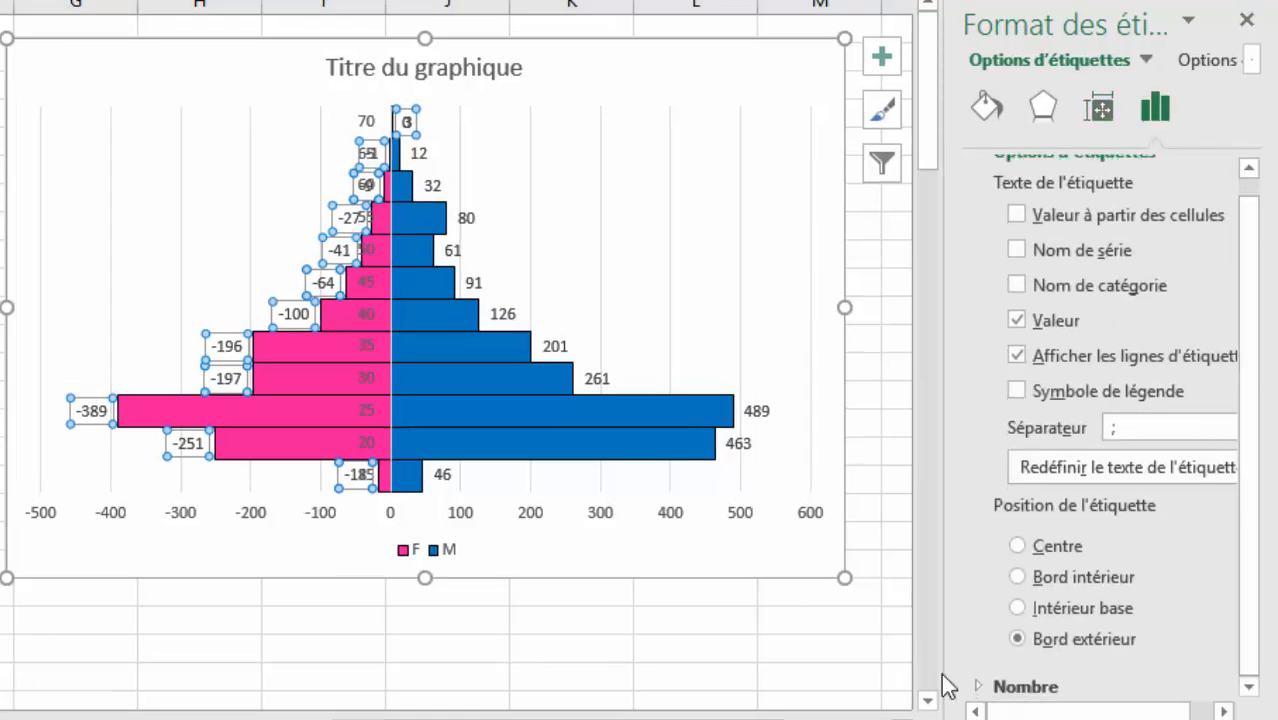
pyautogui.click(990, 685)
pyautogui.moveTo(1247, 525); pyautogui.dragTo(1268, 690)
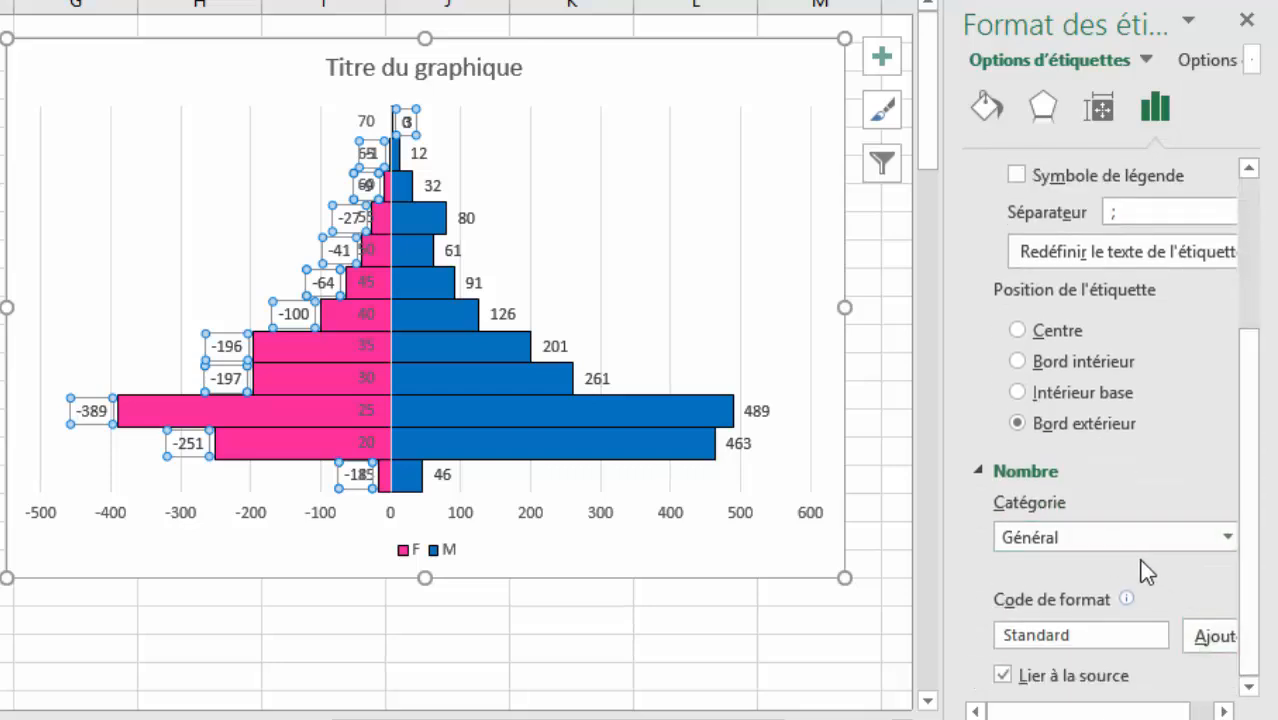
pyautogui.moveTo(1086, 635); pyautogui.dragTo(982, 635)
pyautogui.hotkey('ctrl', 'c')
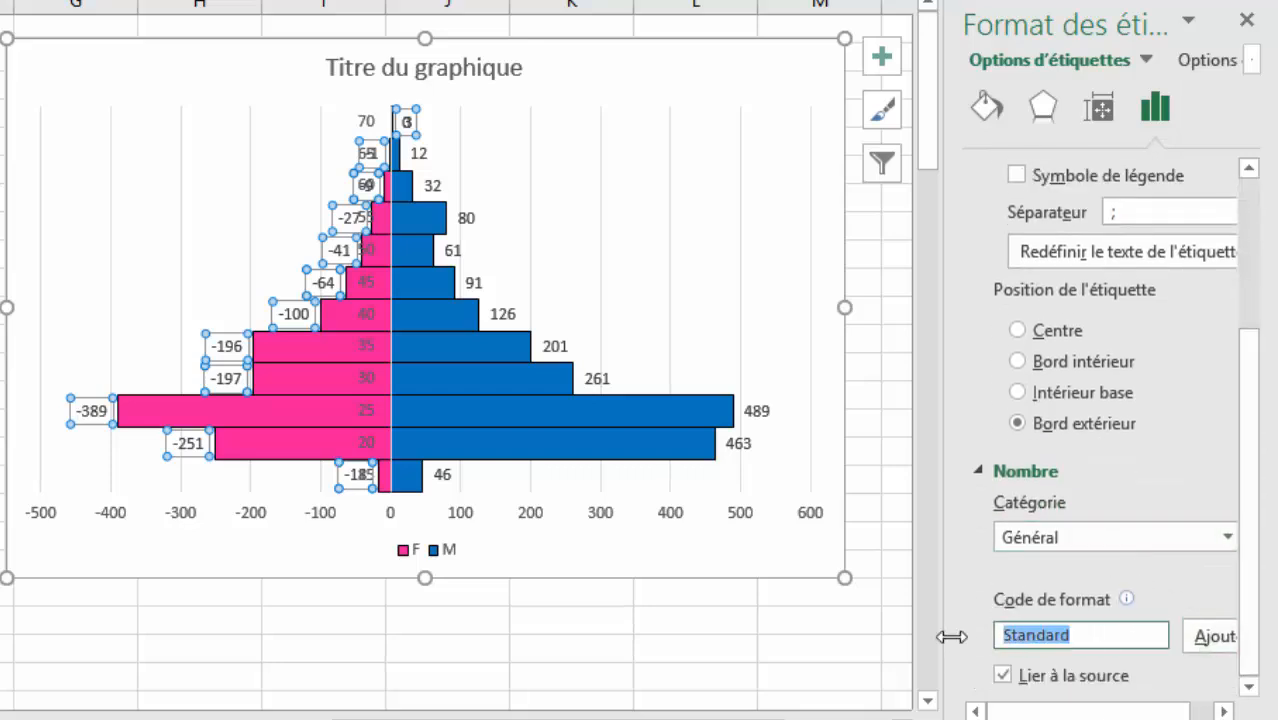
pyautogui.click(1088, 640)
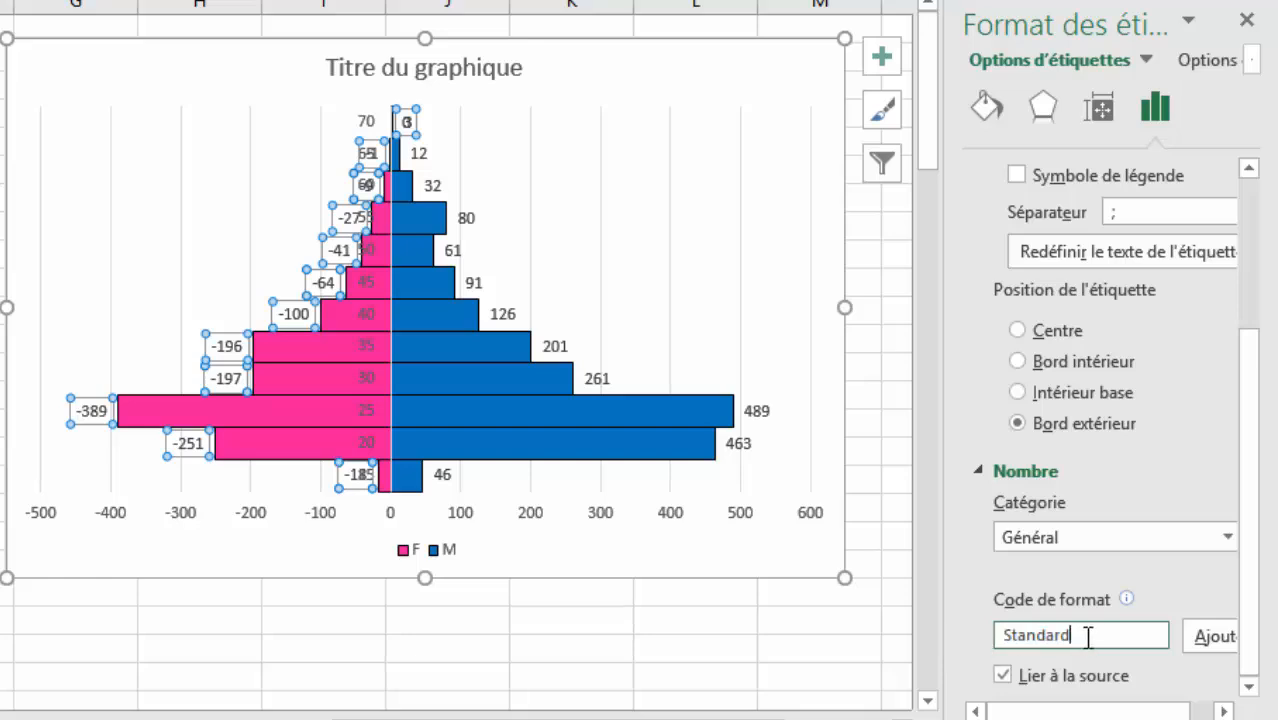
pyautogui.write(';')
pyautogui.hotkey('ctrl', 'v')
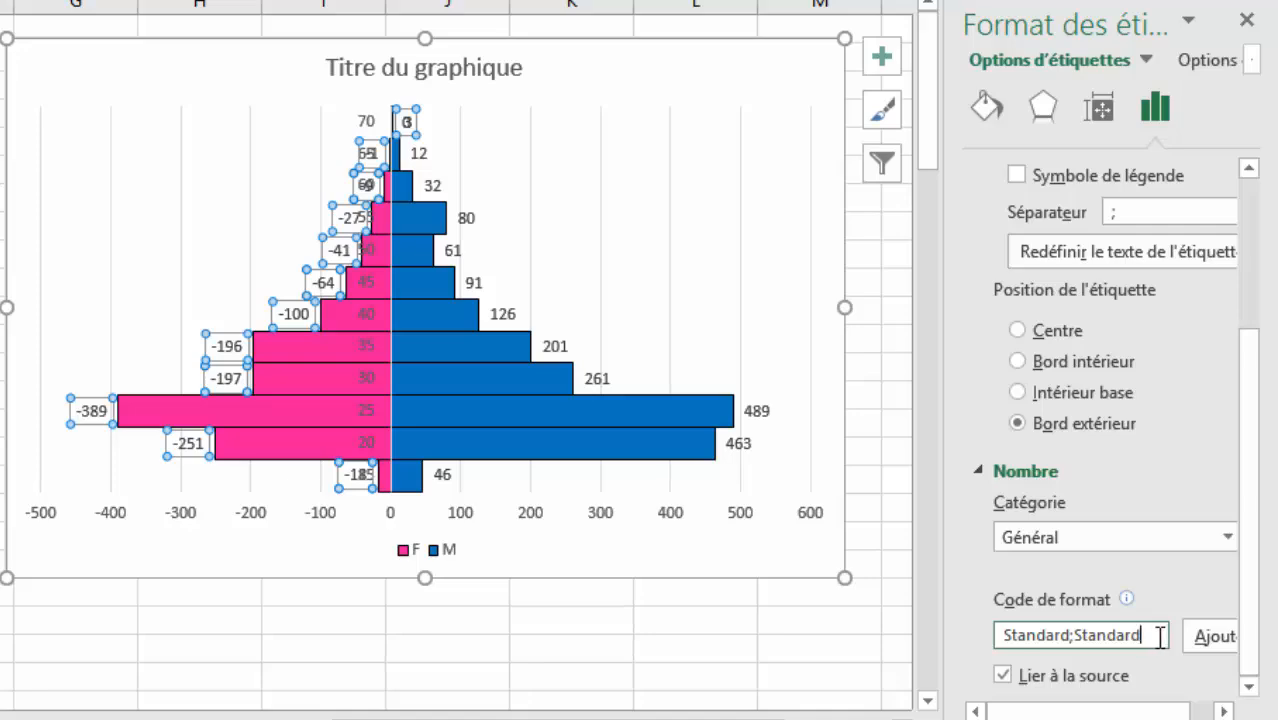
pyautogui.click(1193, 636)
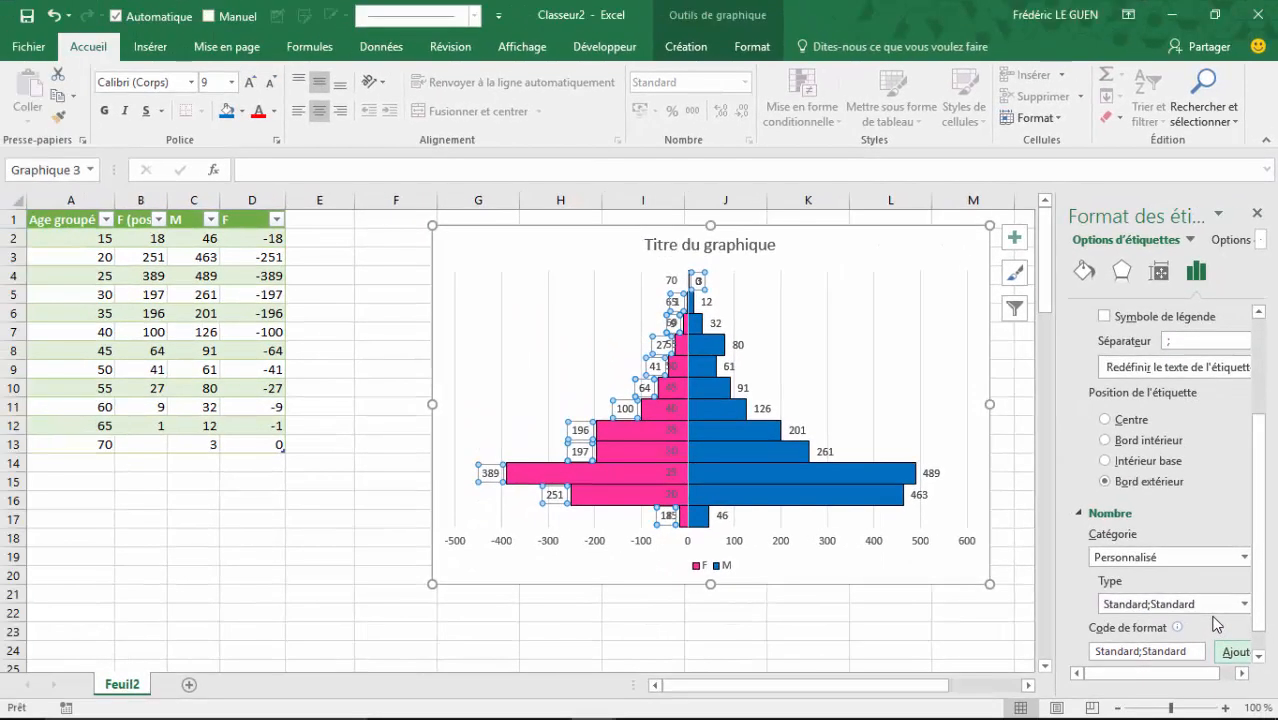
pyautogui.click(835, 609)
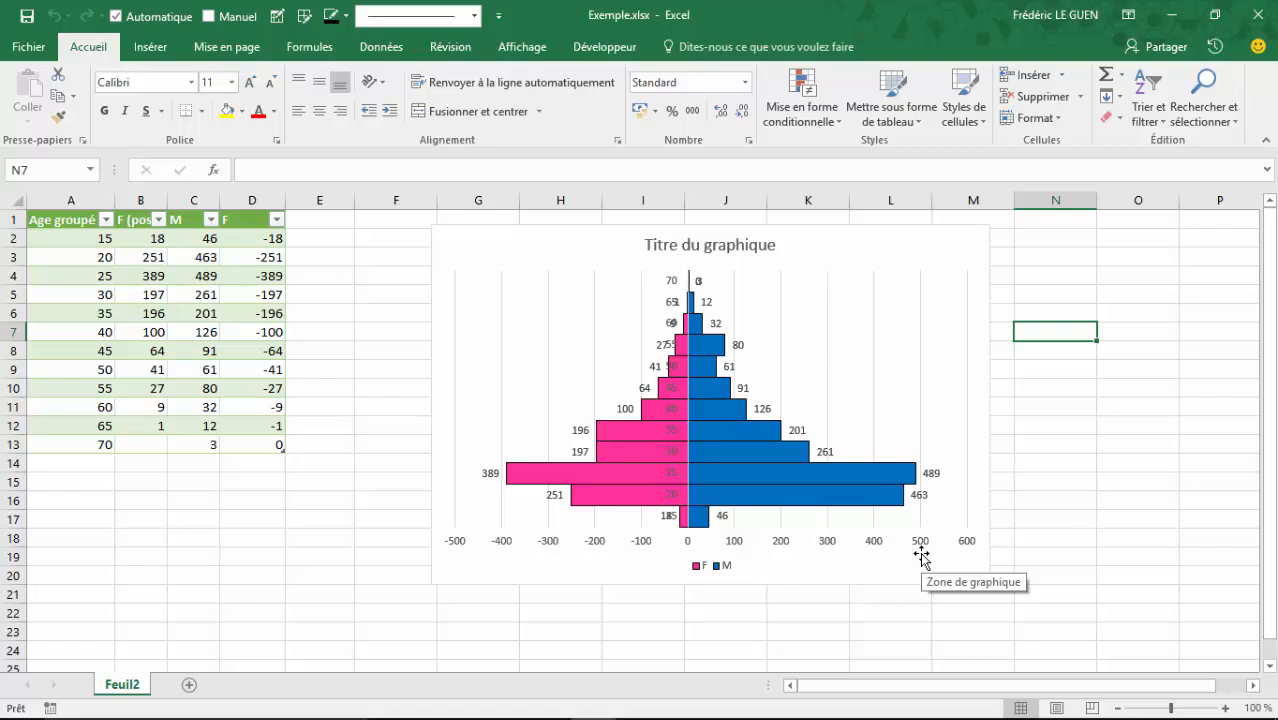
# Create a new workbook and start a query on the Microsoft Access database Database_HR_Main.accdb.
pyautogui.hotkey('ctrl', 'n')
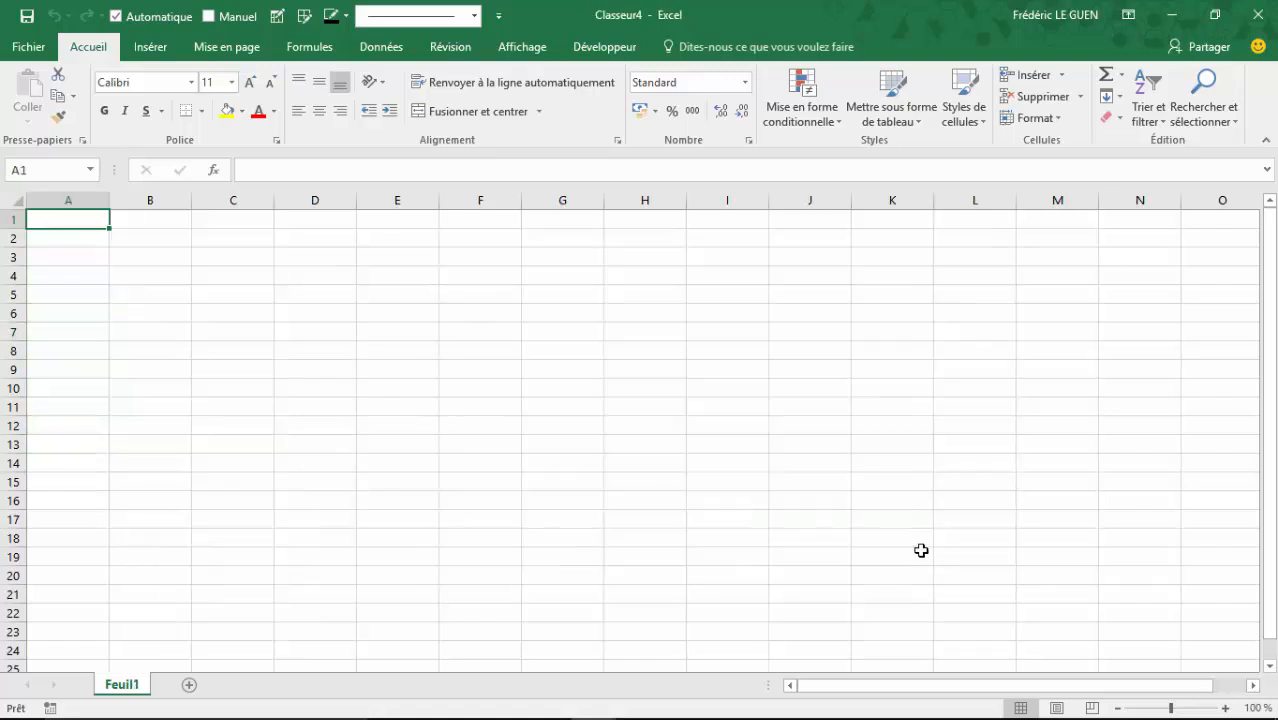
pyautogui.click(380, 50)
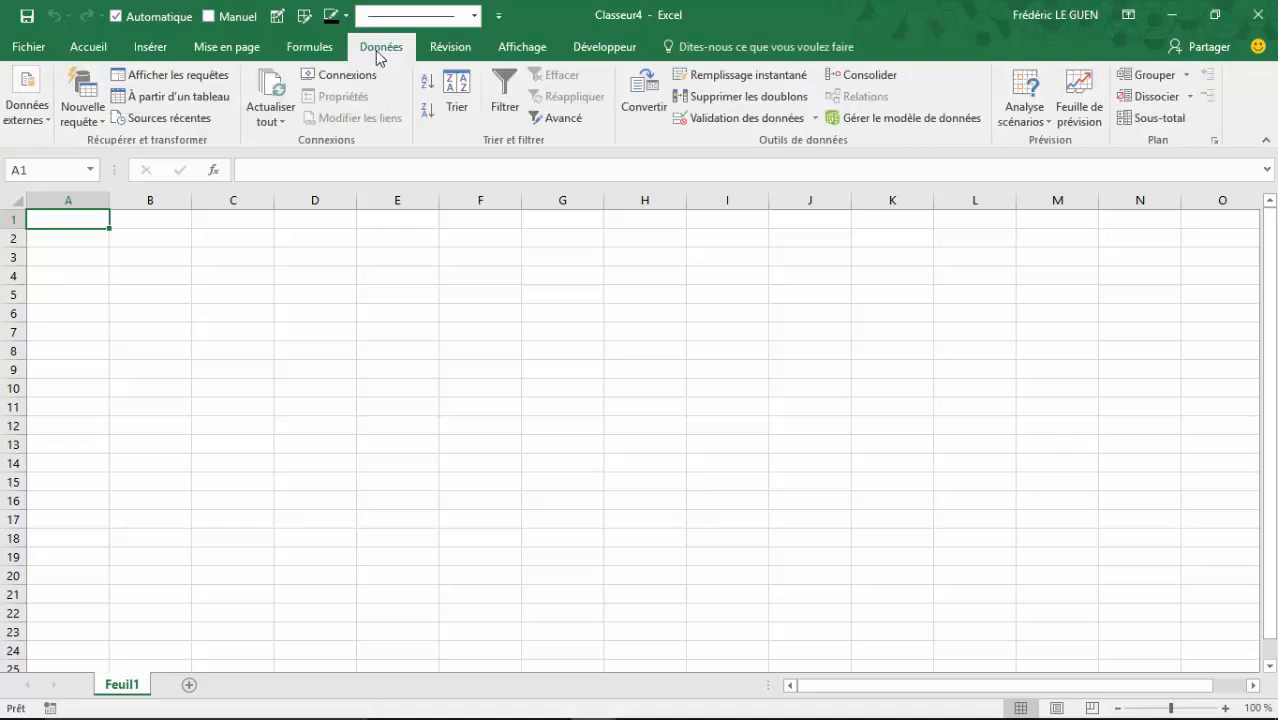
pyautogui.click(82, 112)
pyautogui.moveTo(160, 188)
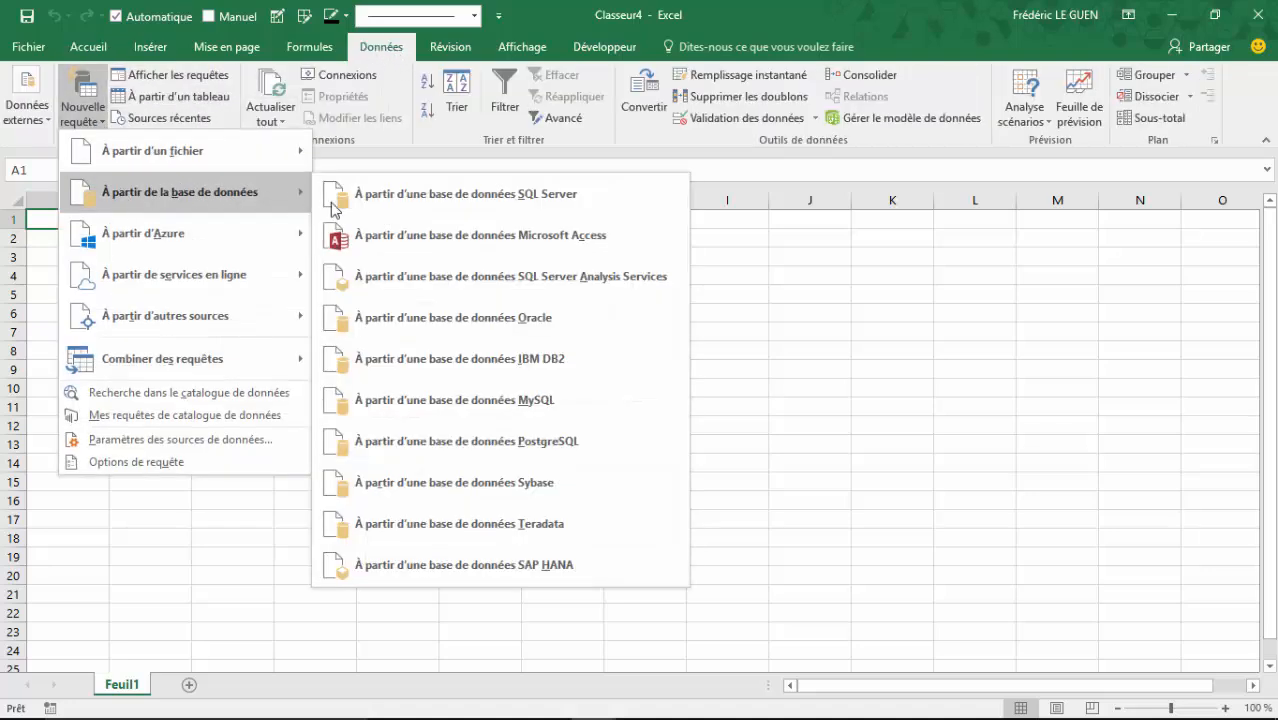
pyautogui.click(463, 235)
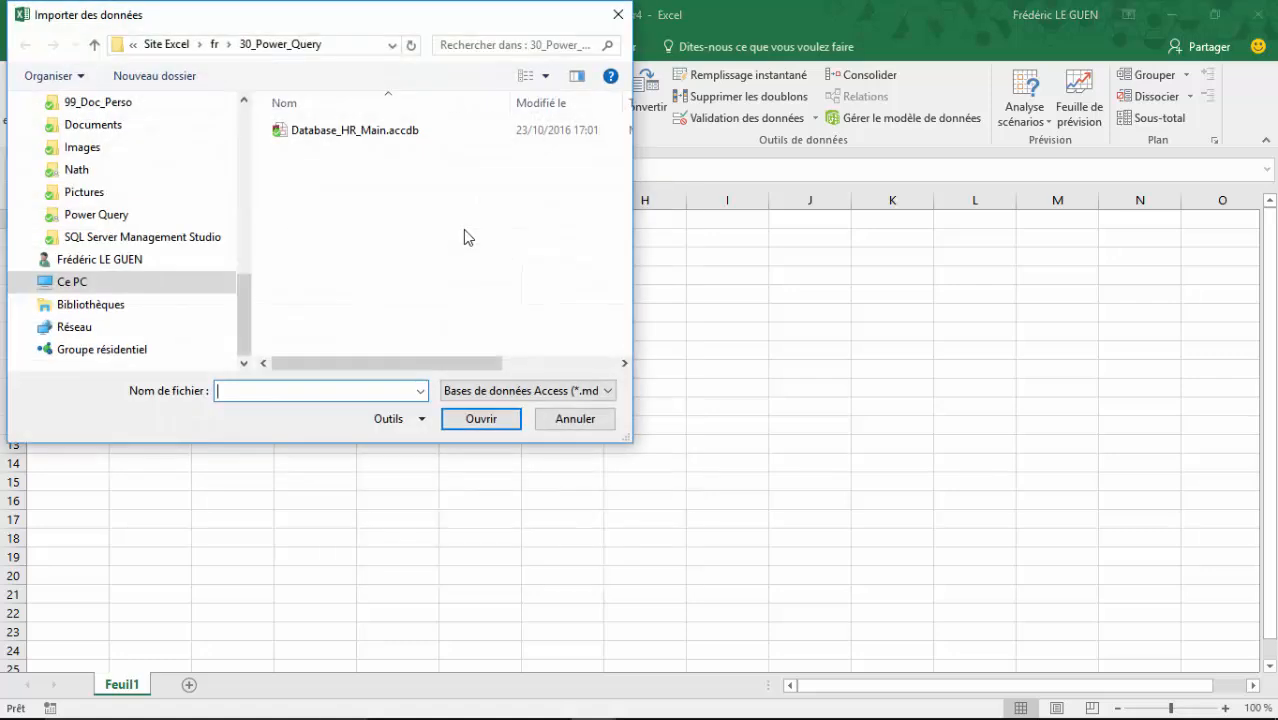
pyautogui.click(352, 142)
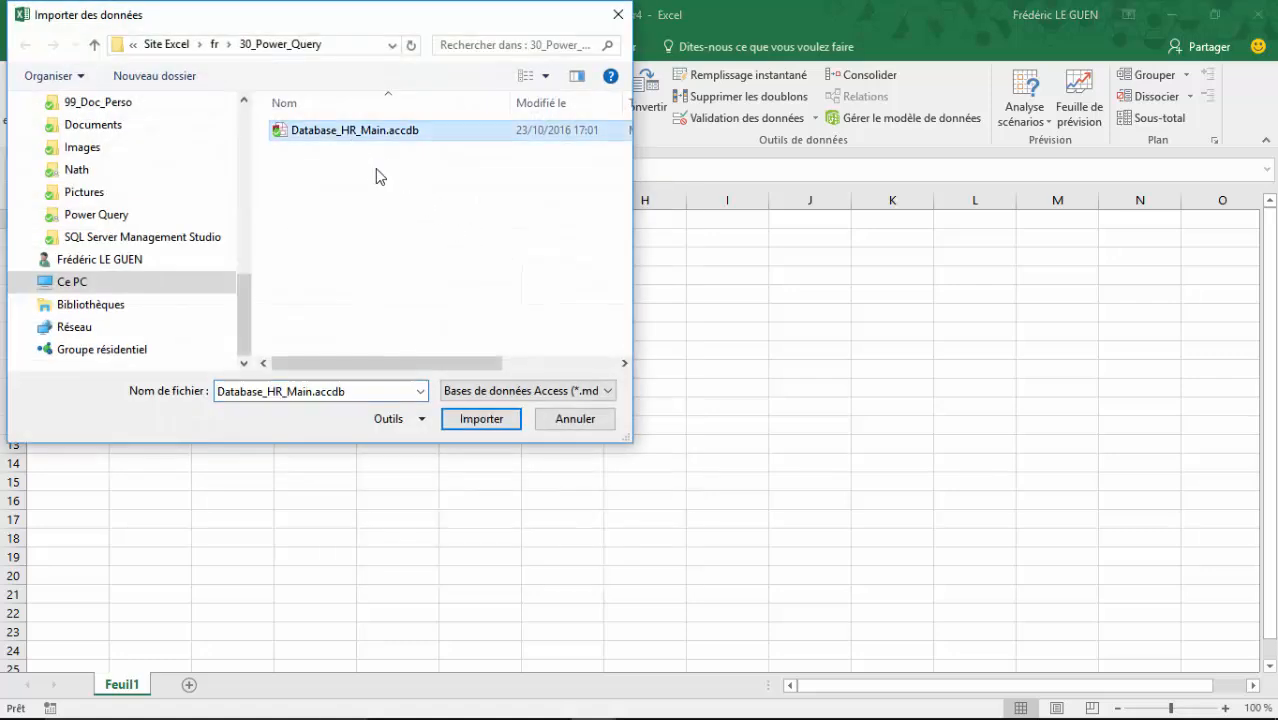
pyautogui.click(506, 419)
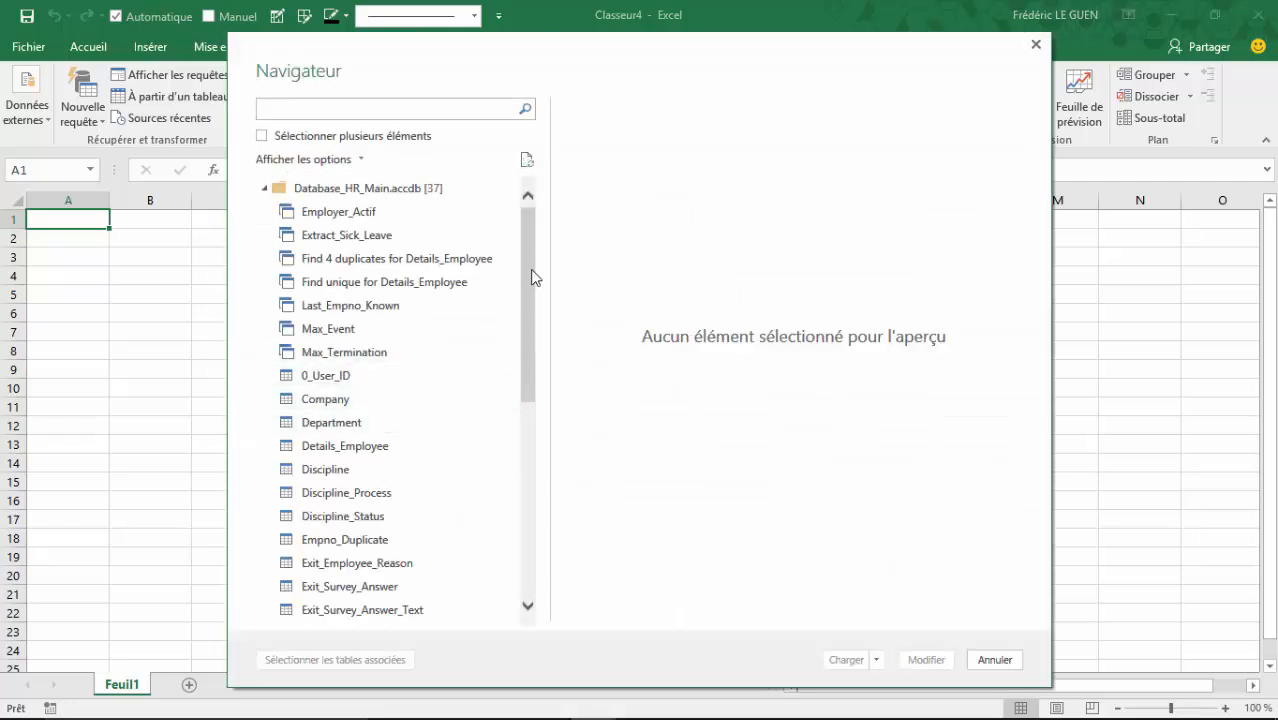
# Choose the Details_Employee table from the database, preview its columns and open it in the query editor.
pyautogui.moveTo(532, 257); pyautogui.dragTo(536, 305)
pyautogui.scroll(2, 535, 286)
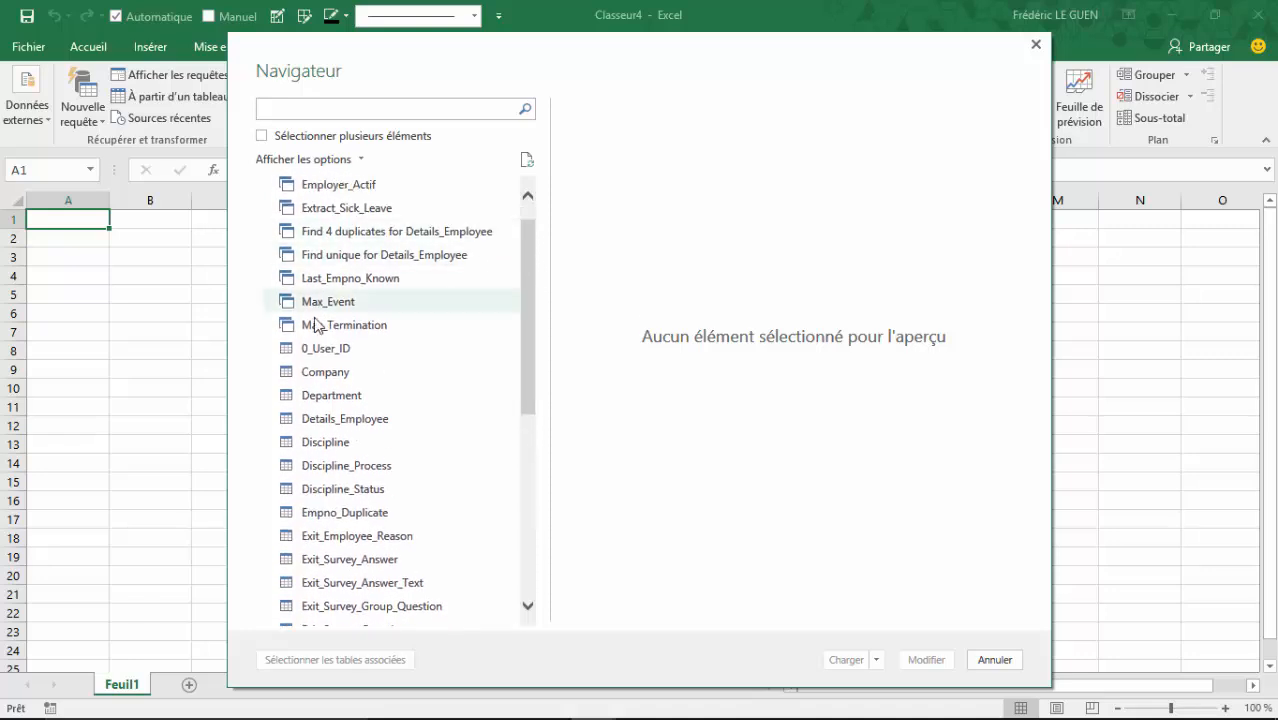
pyautogui.click(329, 424)
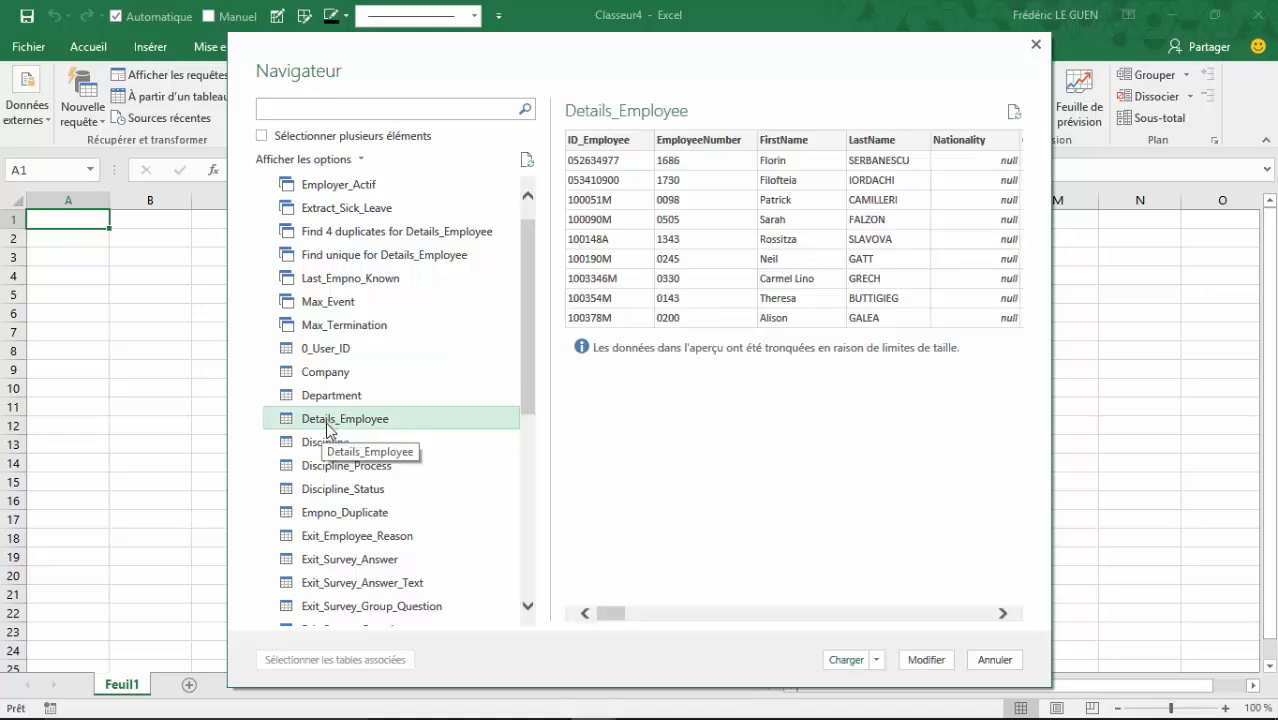
pyautogui.moveTo(614, 617); pyautogui.dragTo(641, 614)
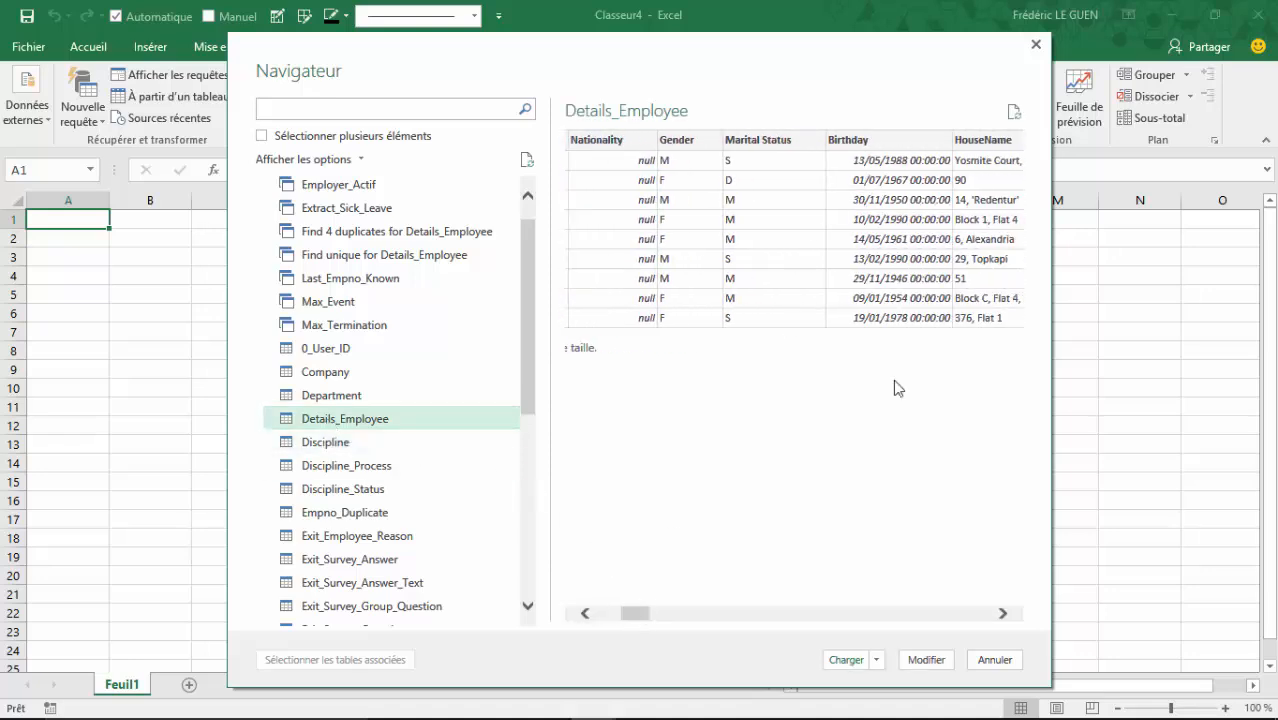
pyautogui.click(925, 660)
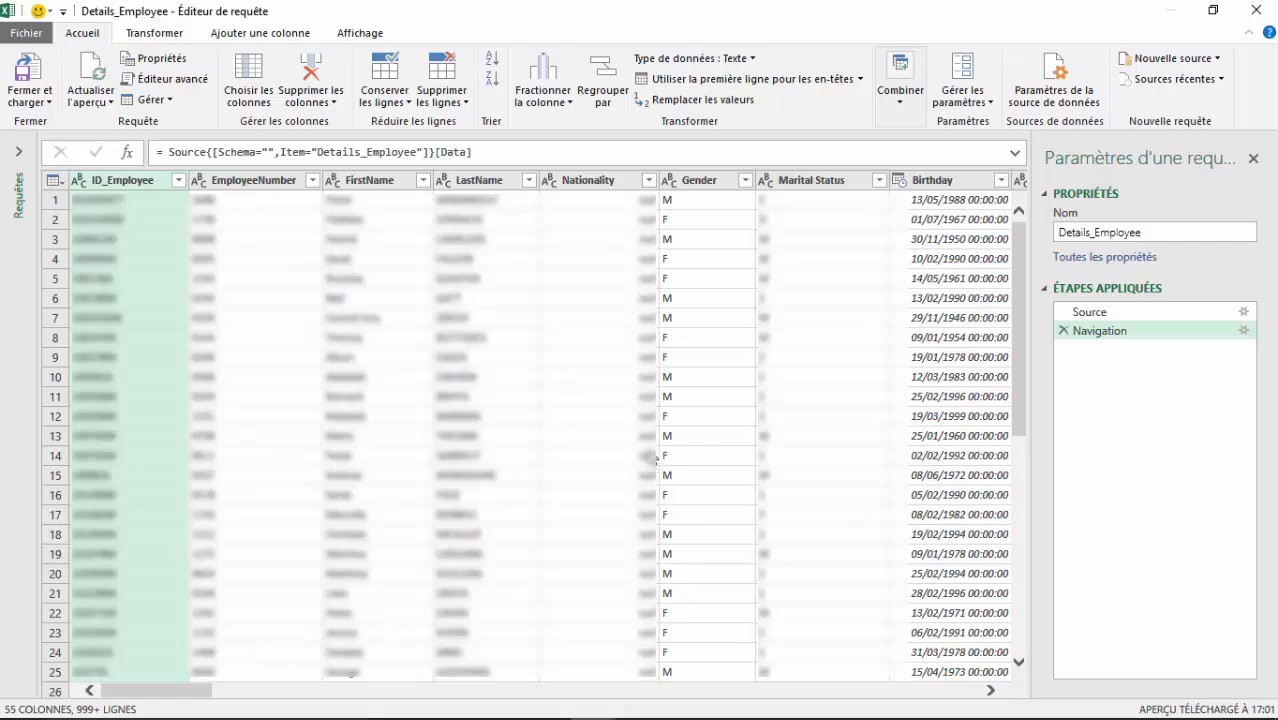
# Keep only the Birthday and Gender columns of the query, removing all other columns.
pyautogui.click(940, 183)
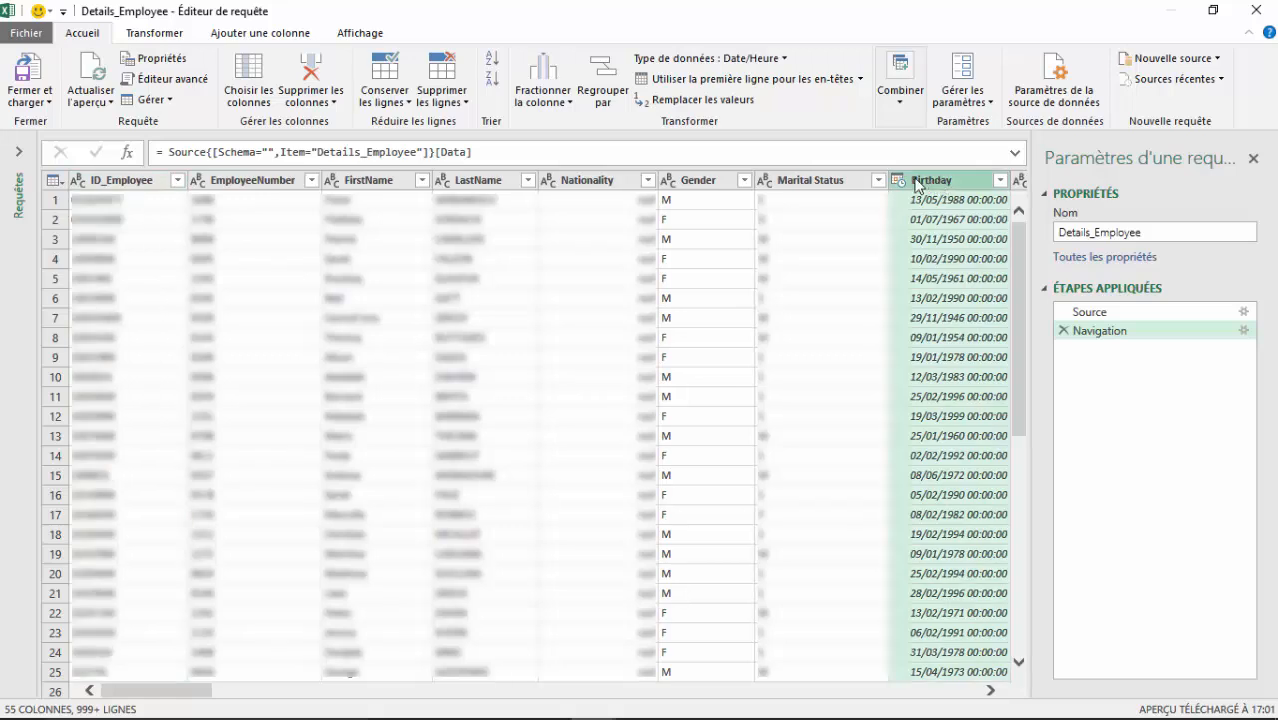
pyautogui.keyDown('ctrl'); pyautogui.click(690, 182); pyautogui.keyUp('ctrl')
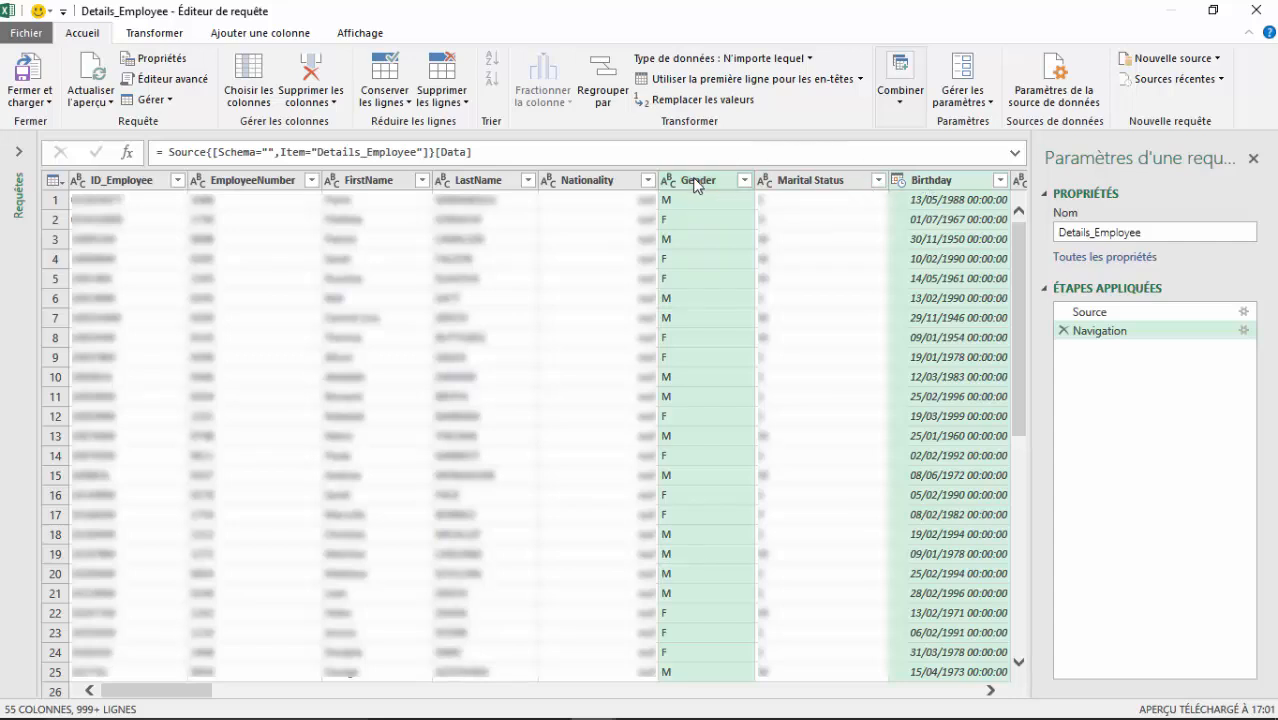
pyautogui.rightClick(697, 185)
pyautogui.click(740, 238)
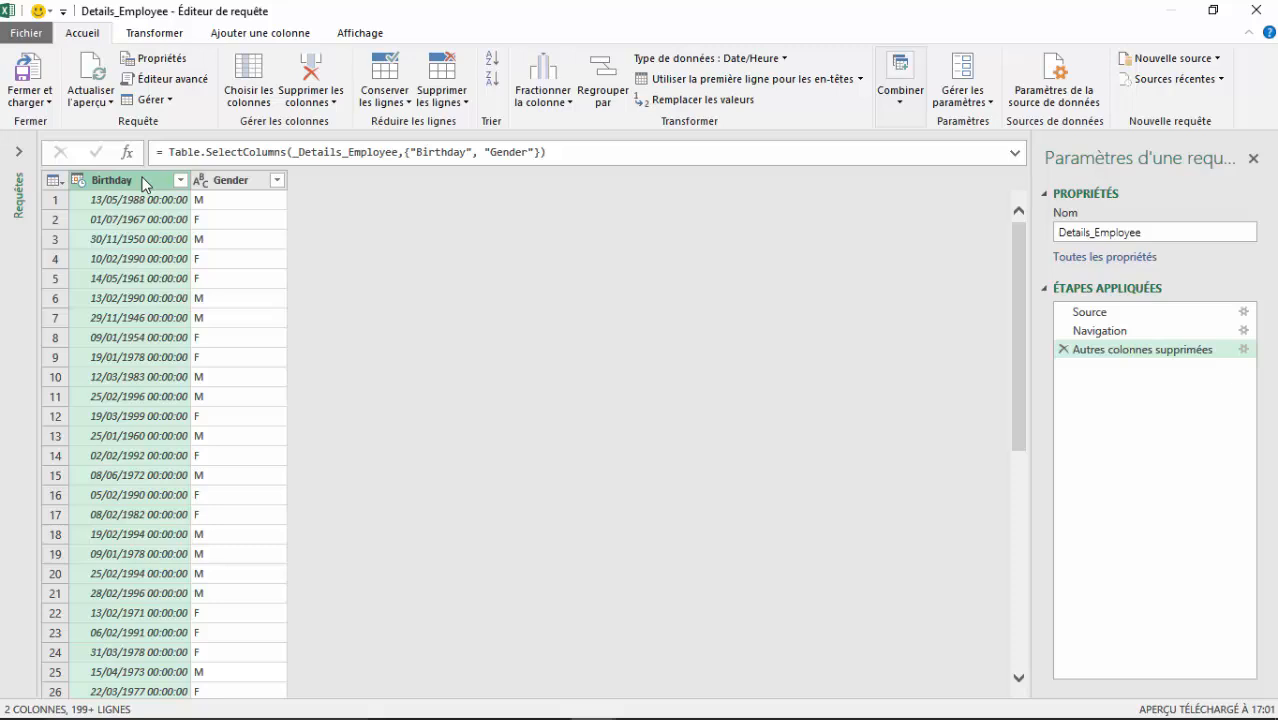
# Change the data type of the Birthday column to Date.
pyautogui.rightClick(143, 183)
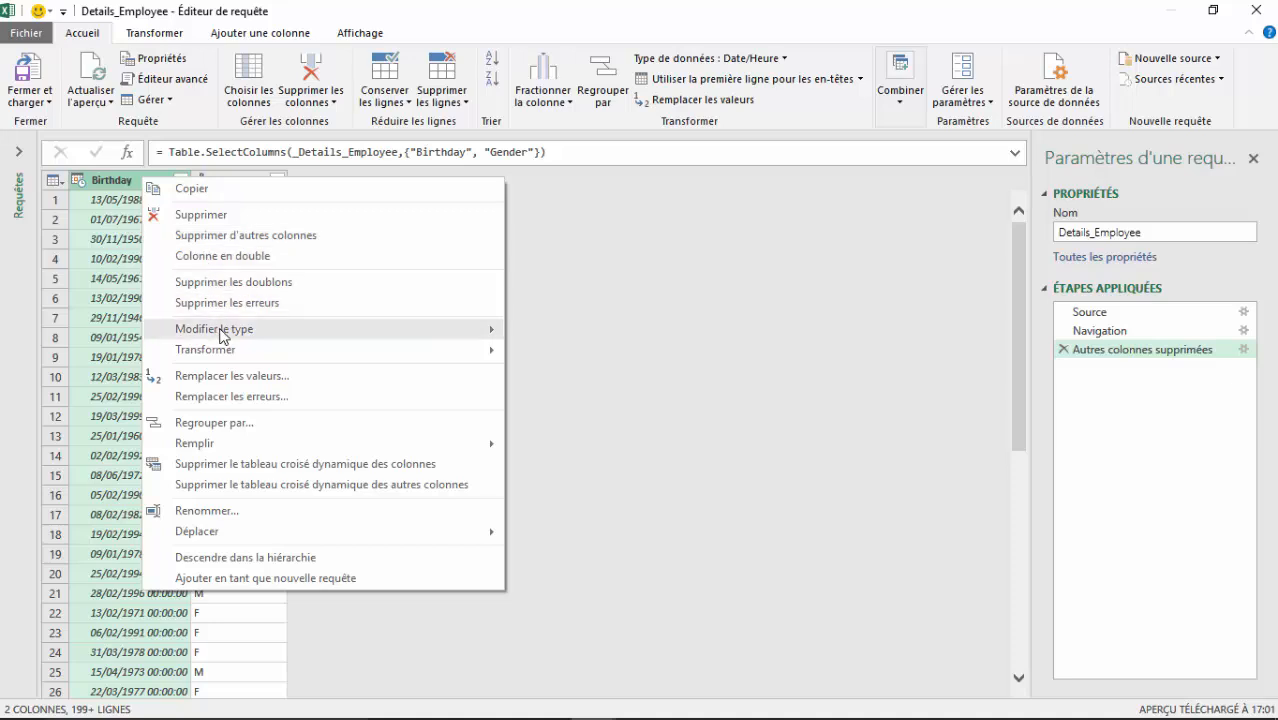
pyautogui.moveTo(222, 335)
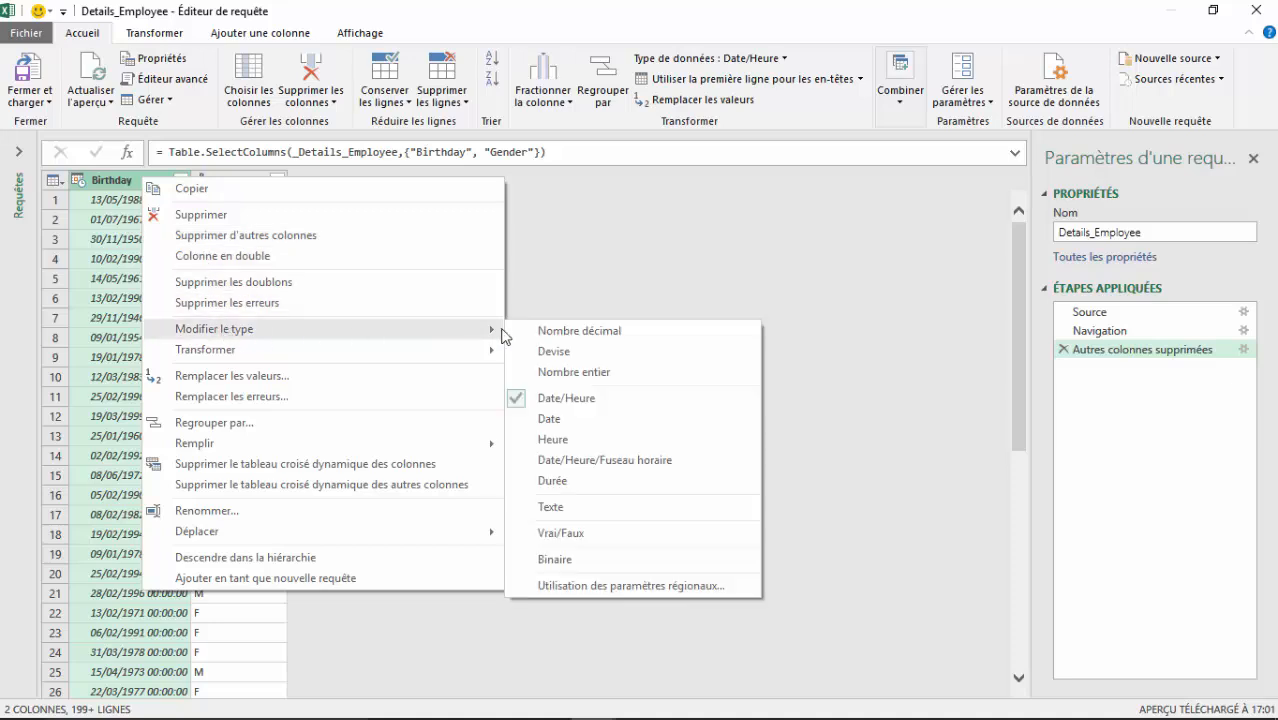
pyautogui.click(558, 425)
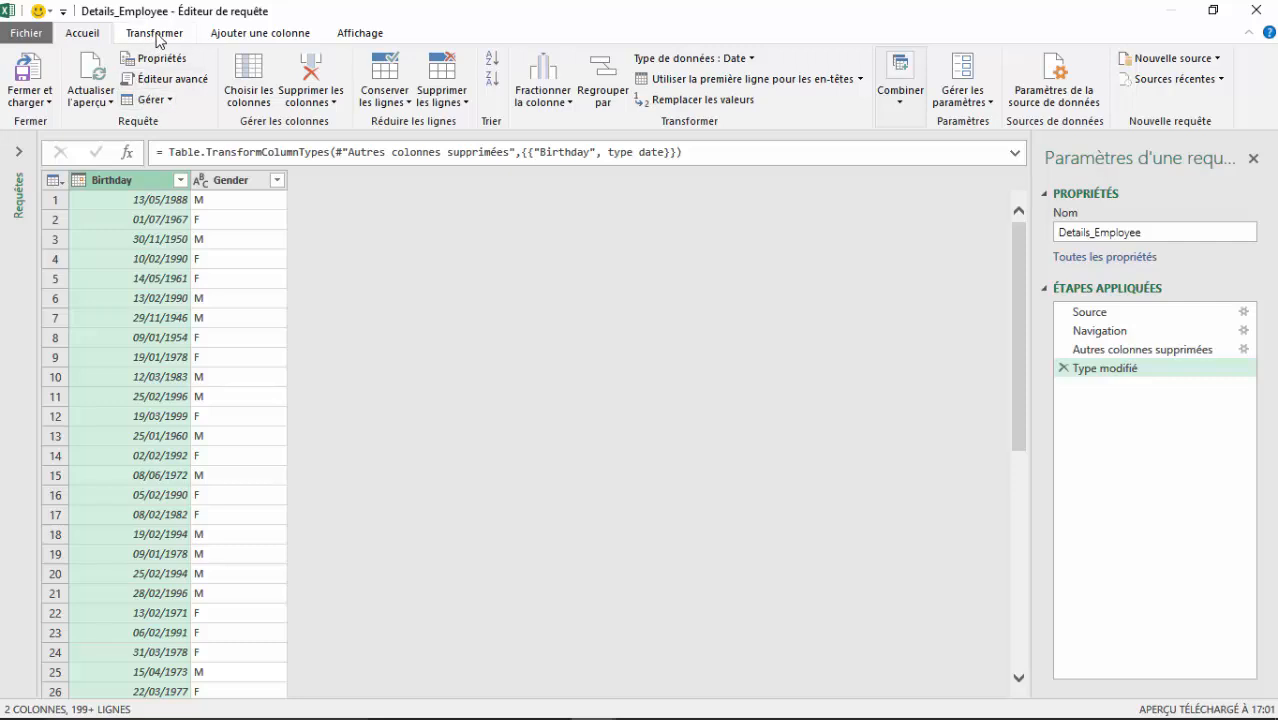
# Add an age column calculated from Birthday and a second column converting that duration to total years.
pyautogui.click(224, 36)
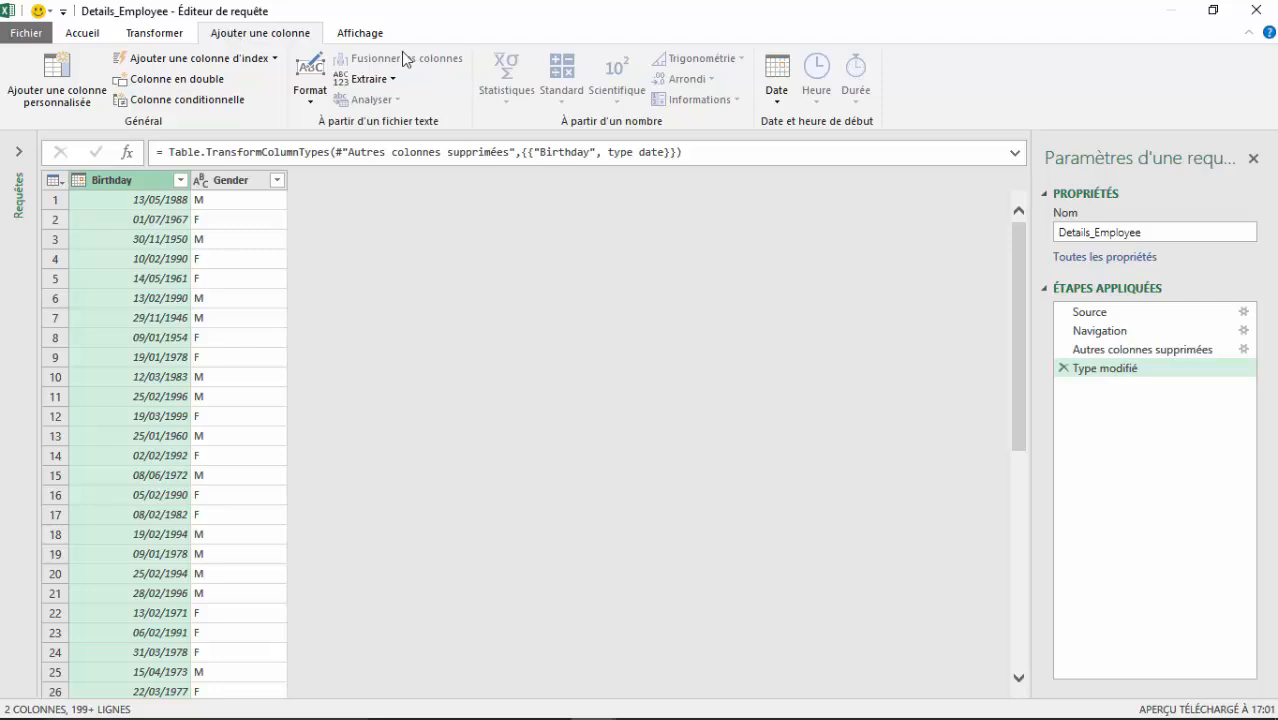
pyautogui.click(773, 90)
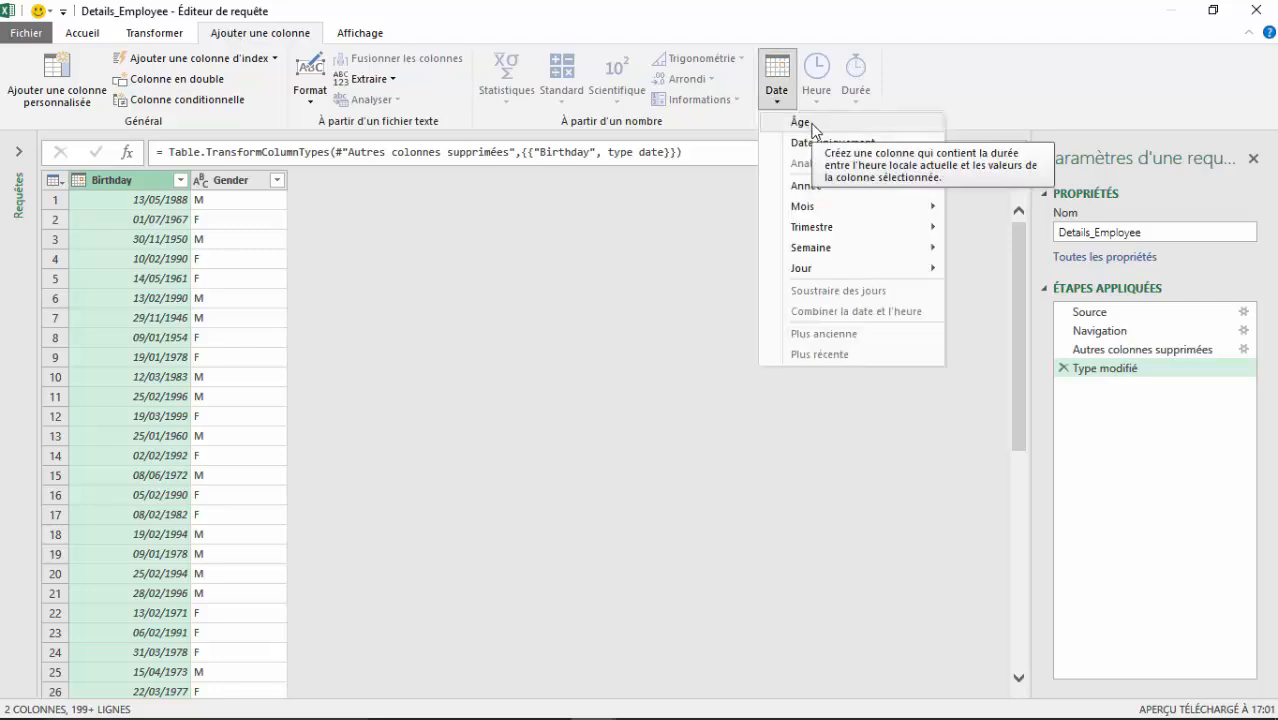
pyautogui.click(813, 125)
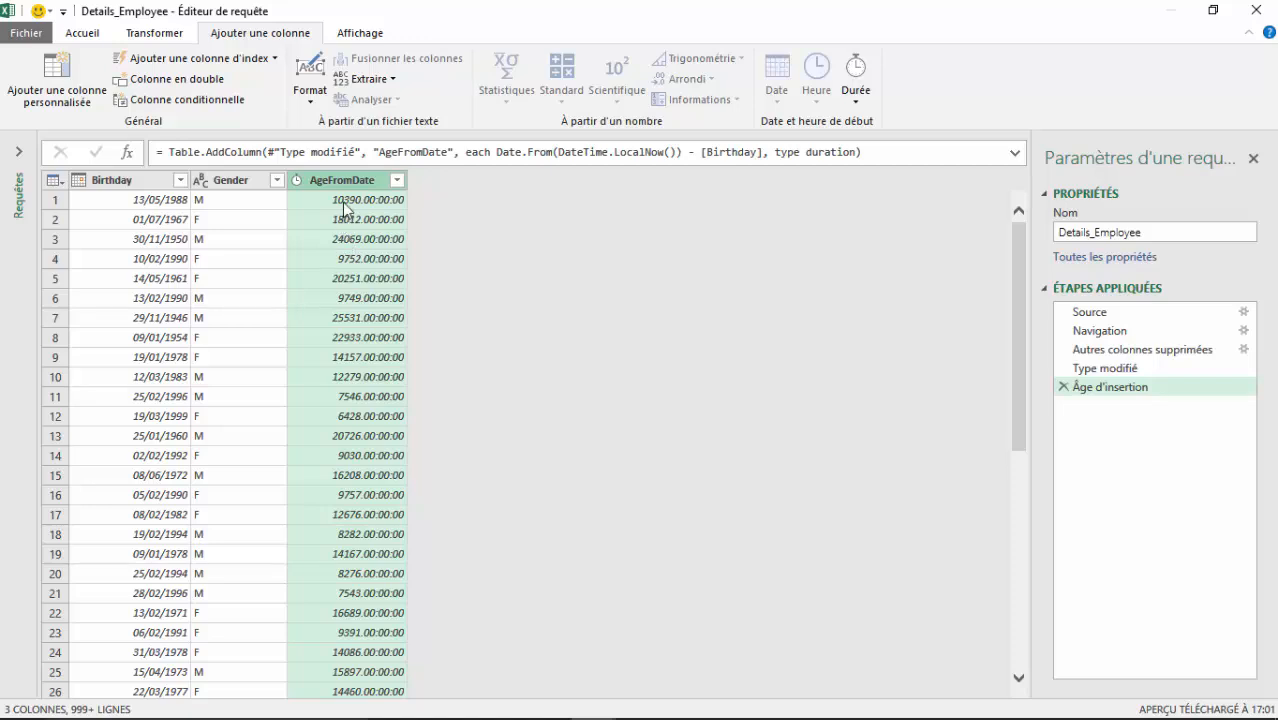
pyautogui.click(855, 108)
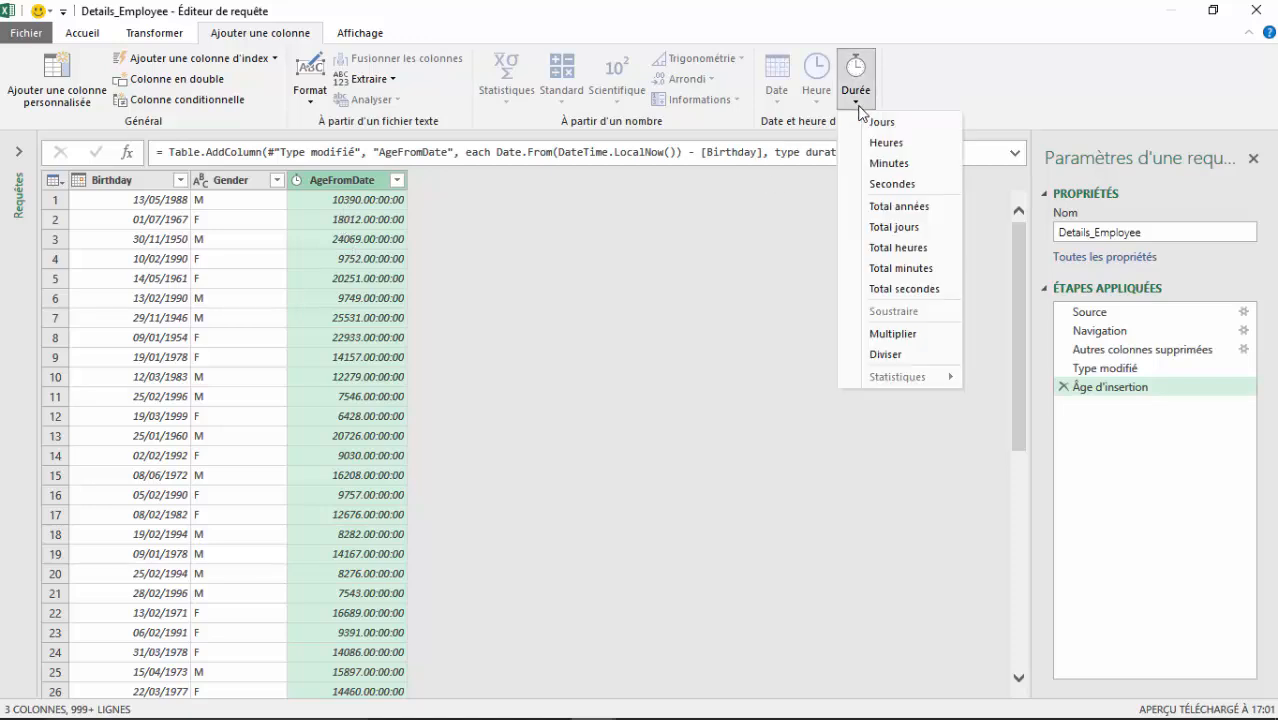
pyautogui.click(884, 206)
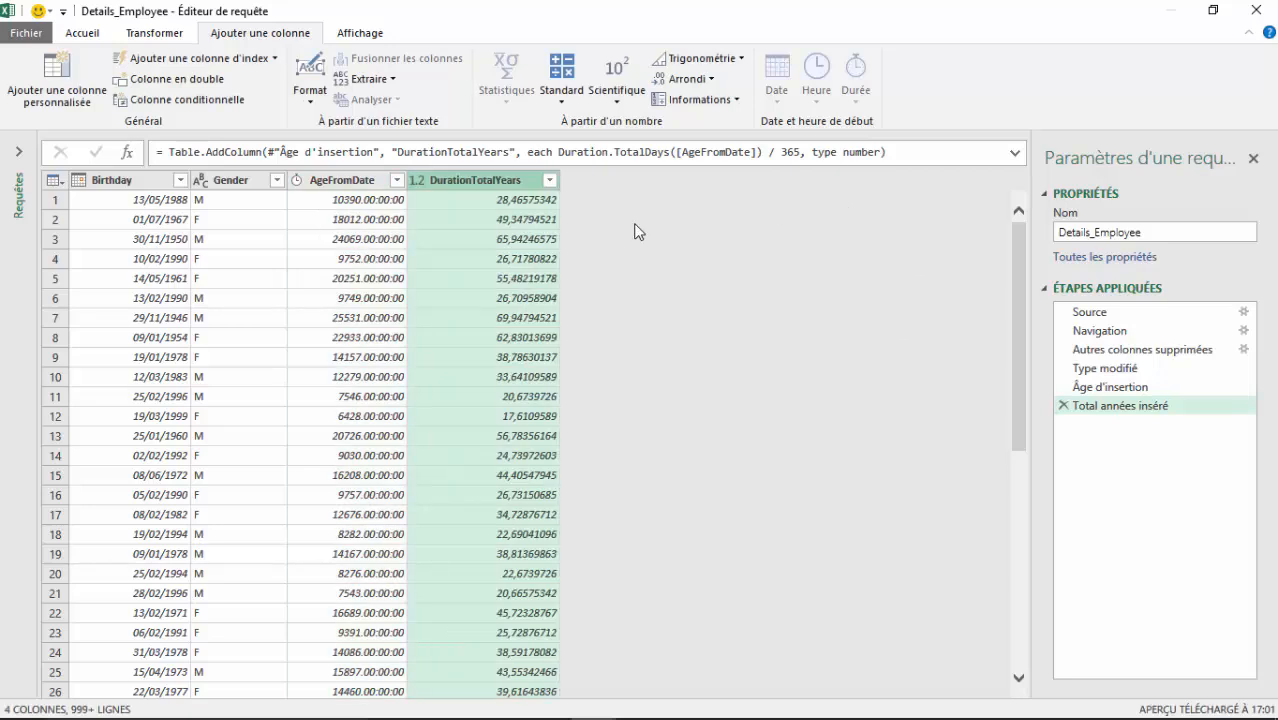
# Change the data type of the DurationTotalYears column to whole number.
pyautogui.rightClick(503, 187)
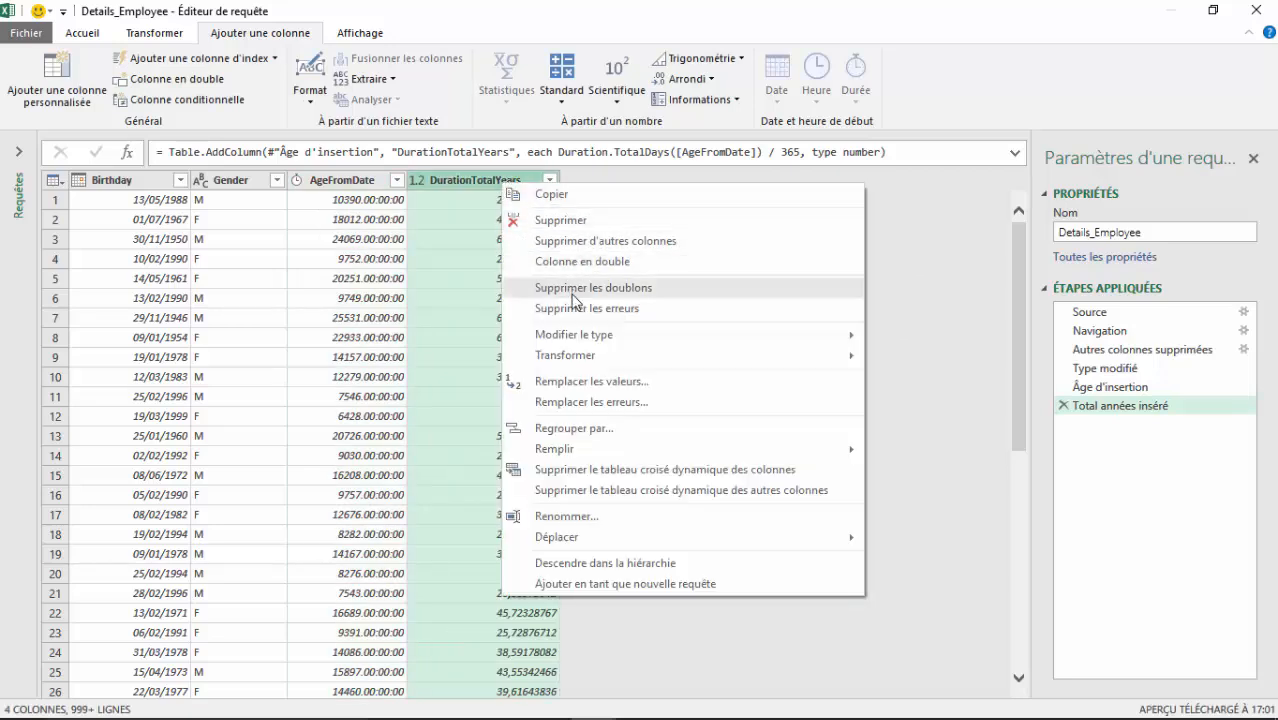
pyautogui.moveTo(576, 333)
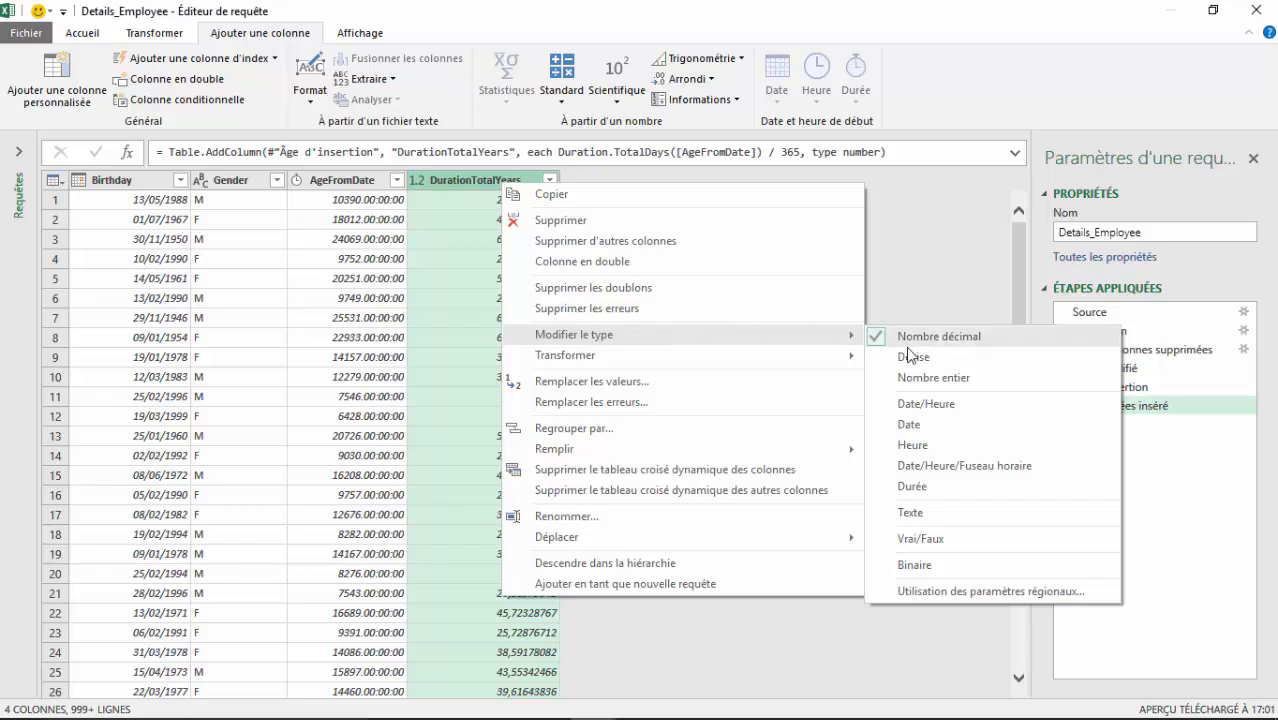
pyautogui.click(896, 377)
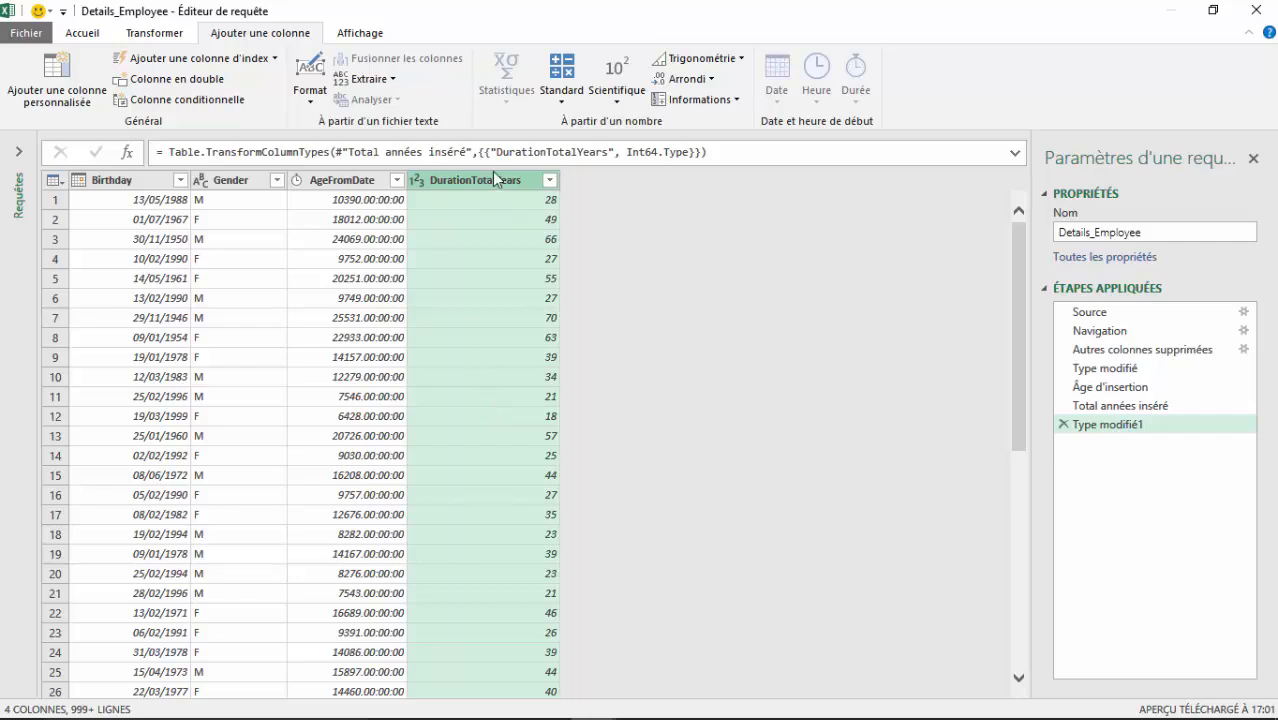
# Keep only the Gender and DurationTotalYears columns, removing the other columns.
pyautogui.click(235, 182)
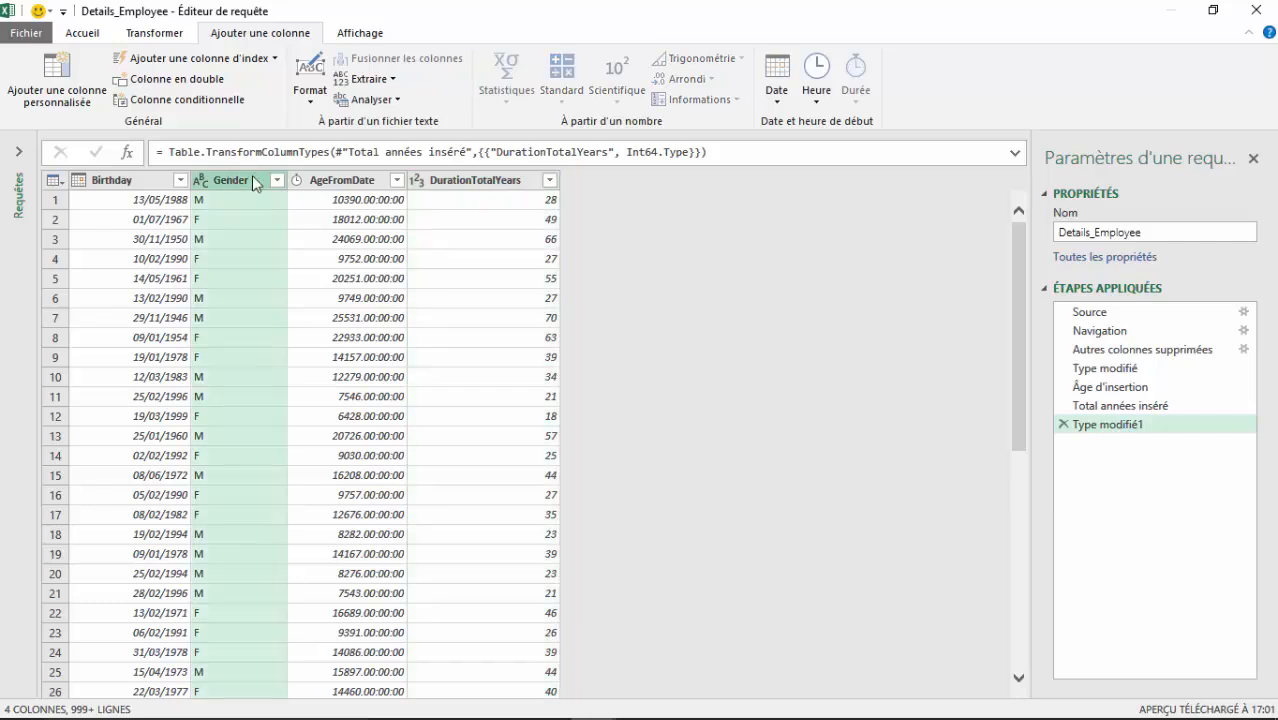
pyautogui.keyDown('ctrl'); pyautogui.click(437, 187); pyautogui.keyUp('ctrl')
pyautogui.rightClick(440, 182)
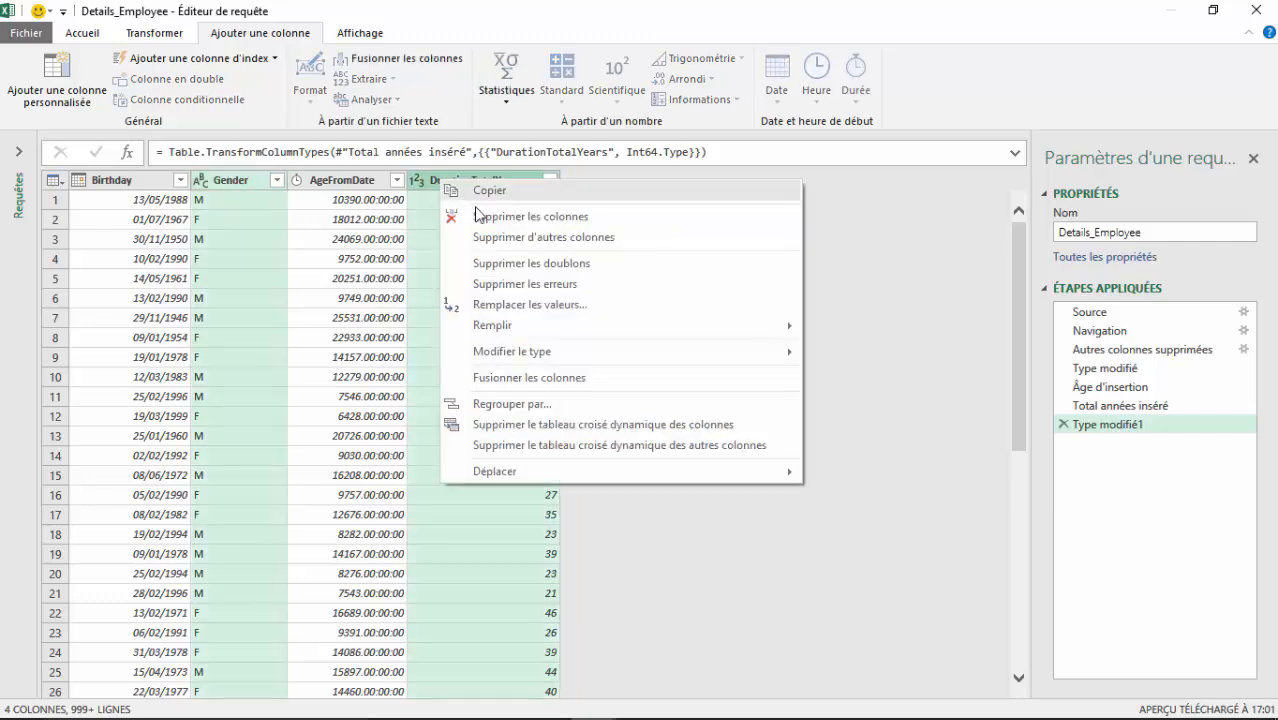
pyautogui.click(490, 240)
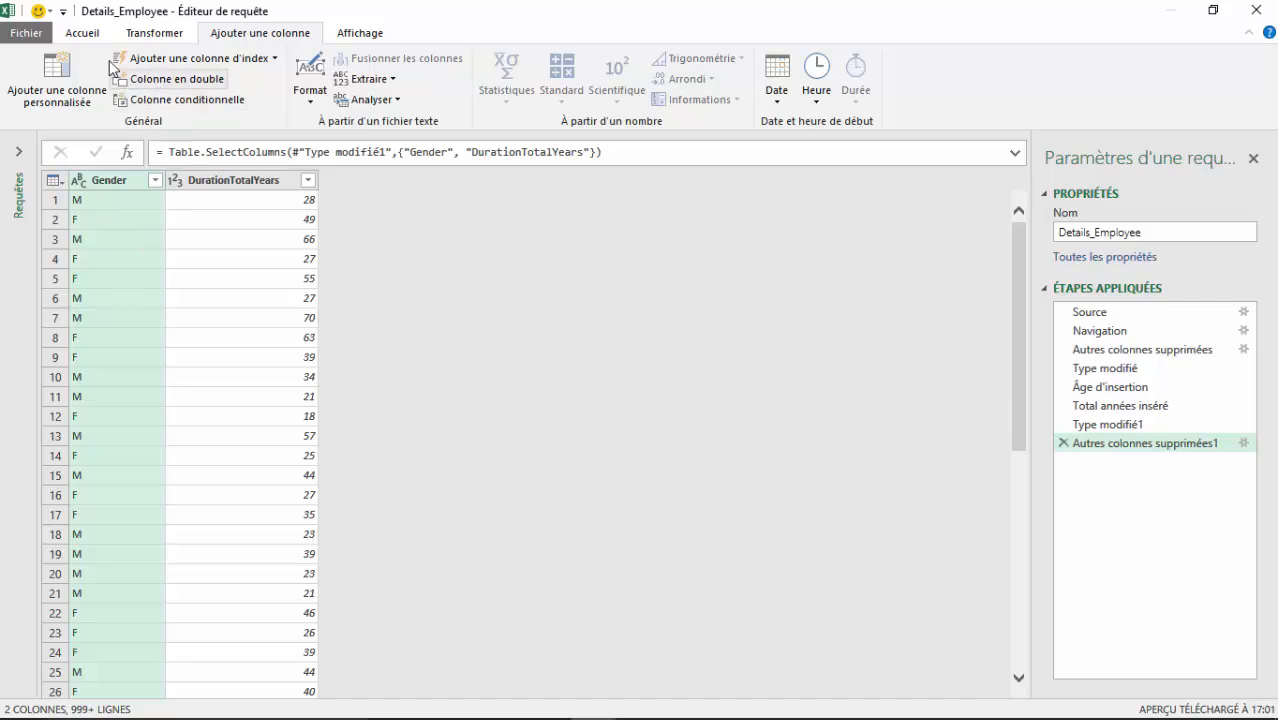
# Group the rows by DurationTotalYears and Gender, with a row count in a new column named Nombre.
pyautogui.click(139, 36)
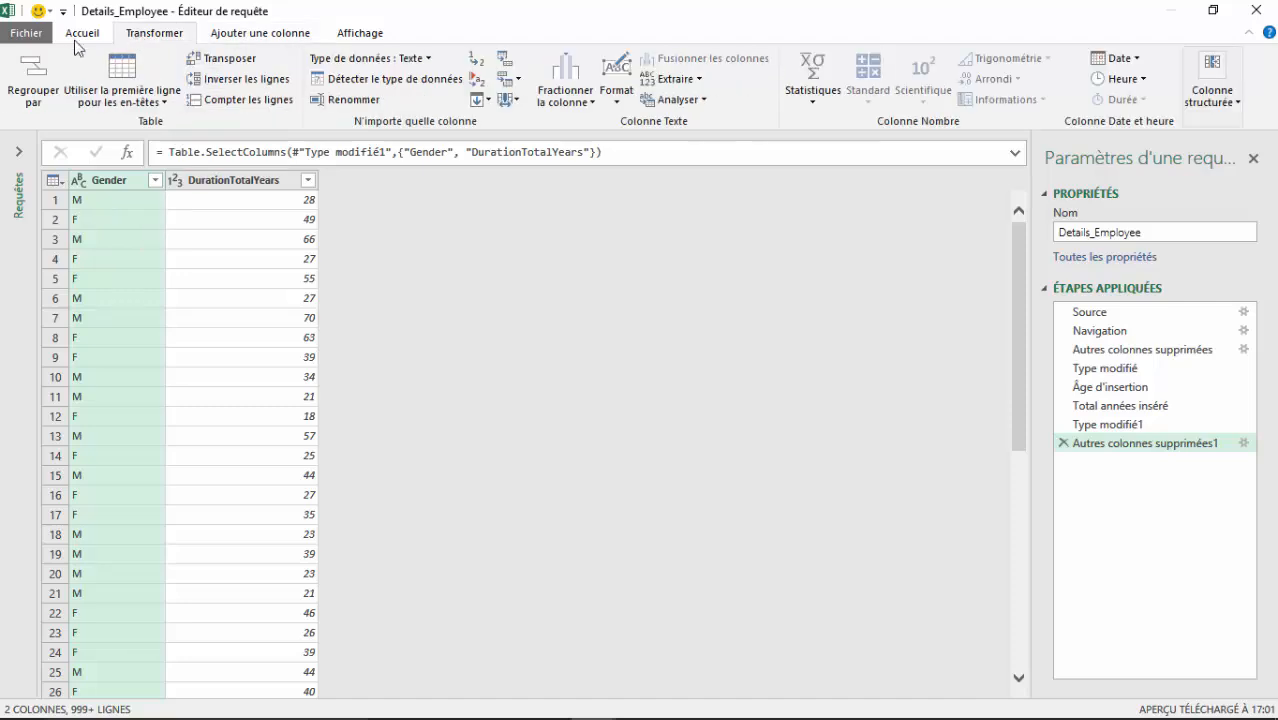
pyautogui.click(28, 98)
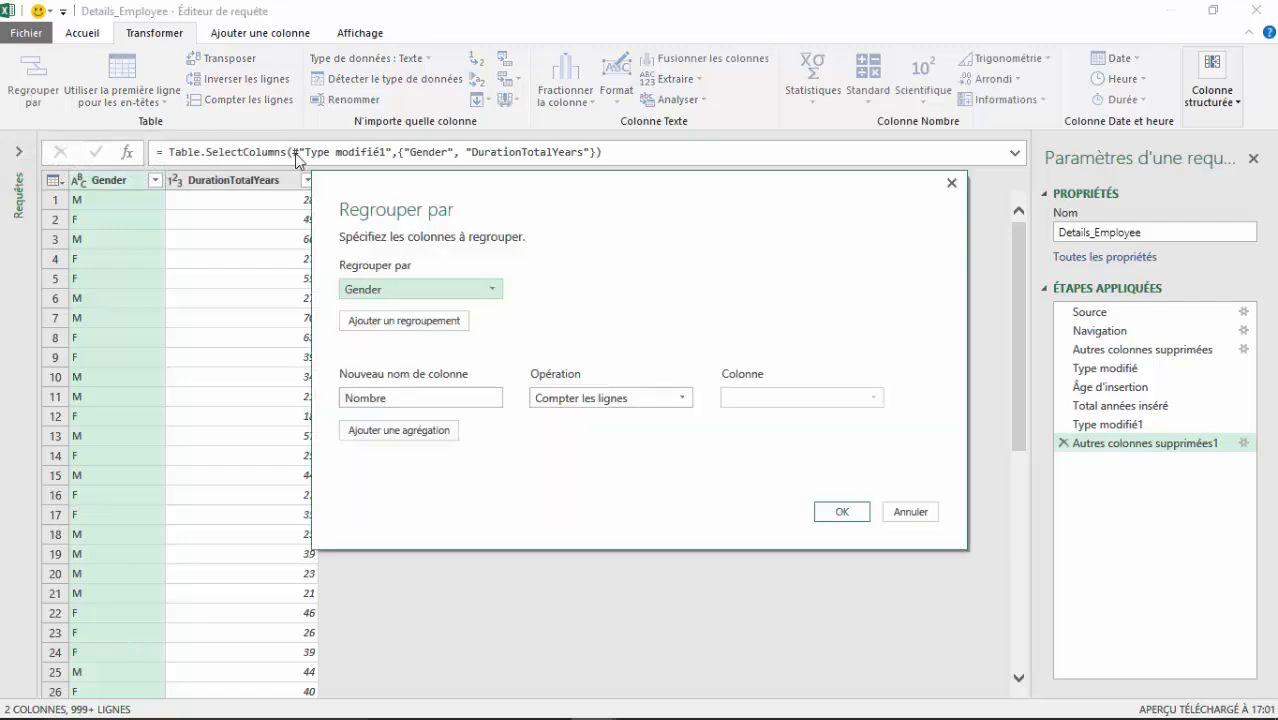
pyautogui.click(493, 289)
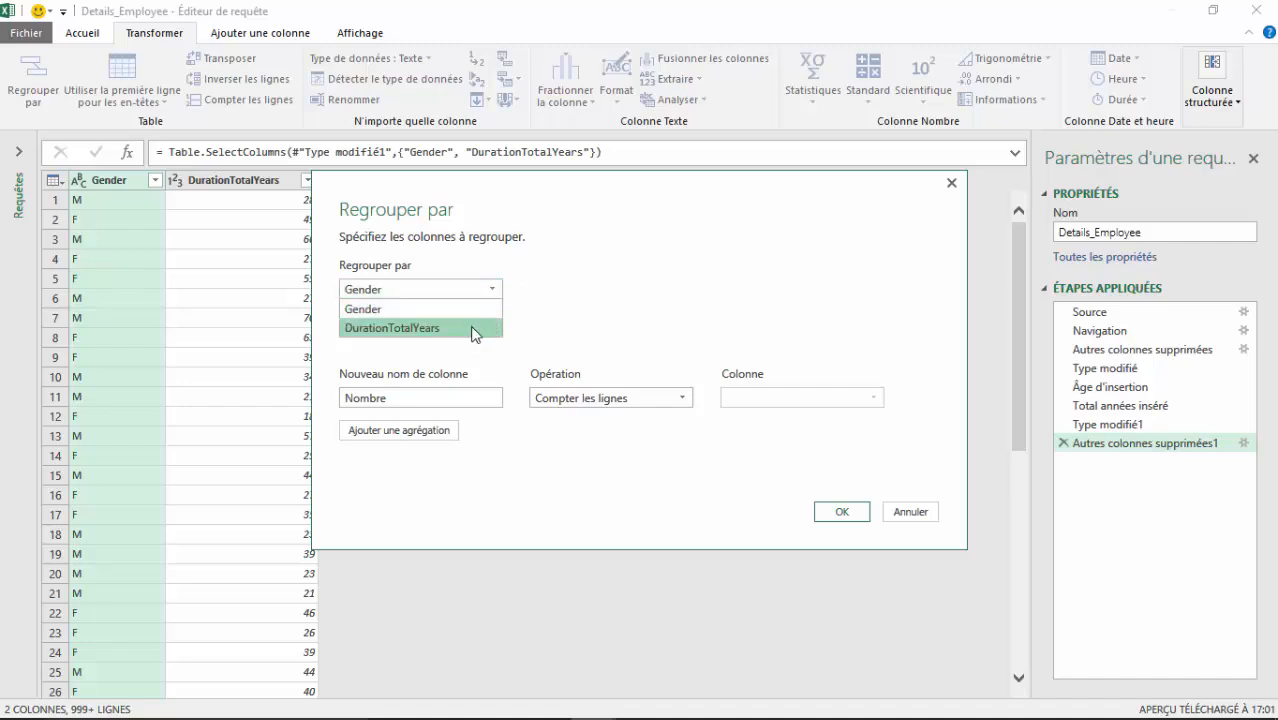
pyautogui.click(474, 329)
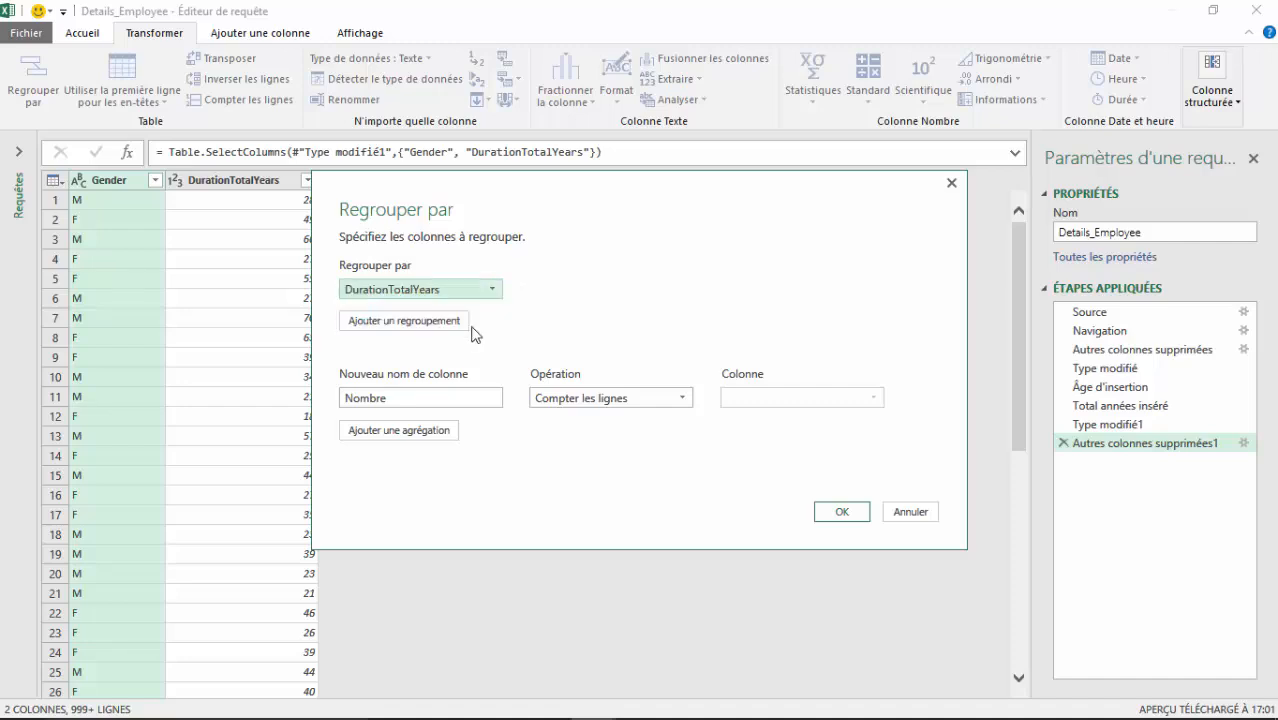
pyautogui.click(462, 324)
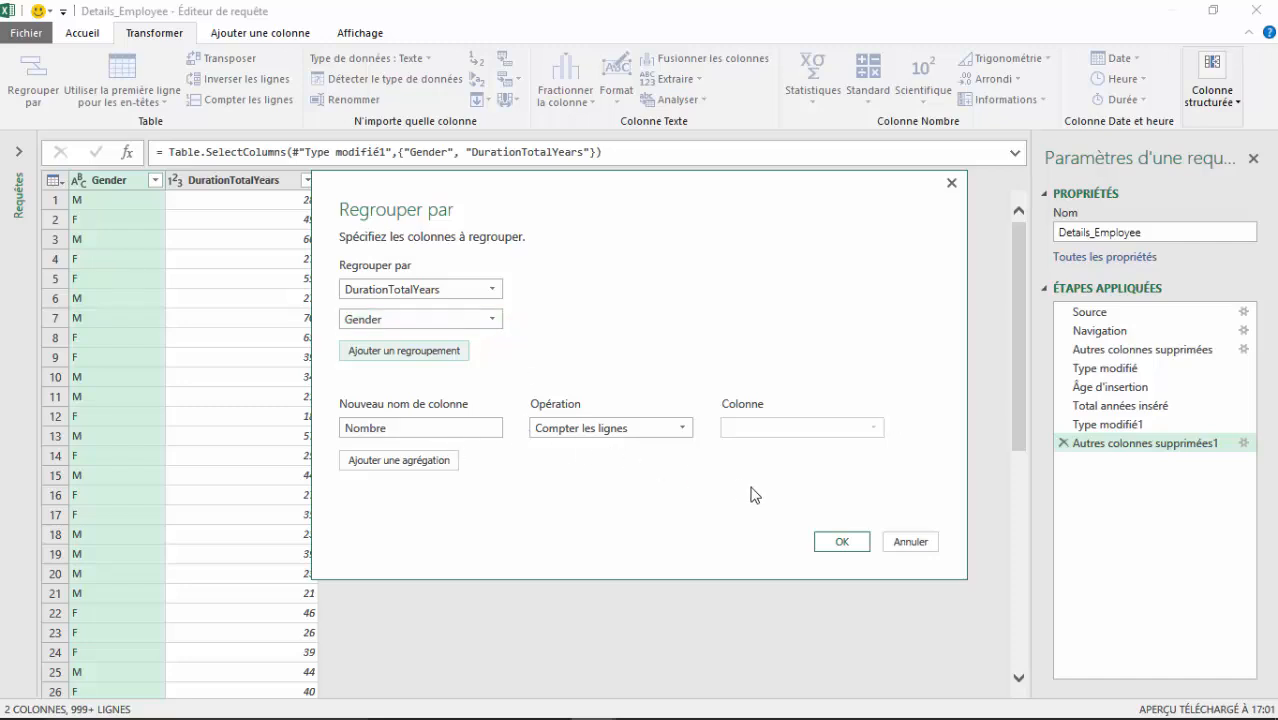
pyautogui.click(843, 542)
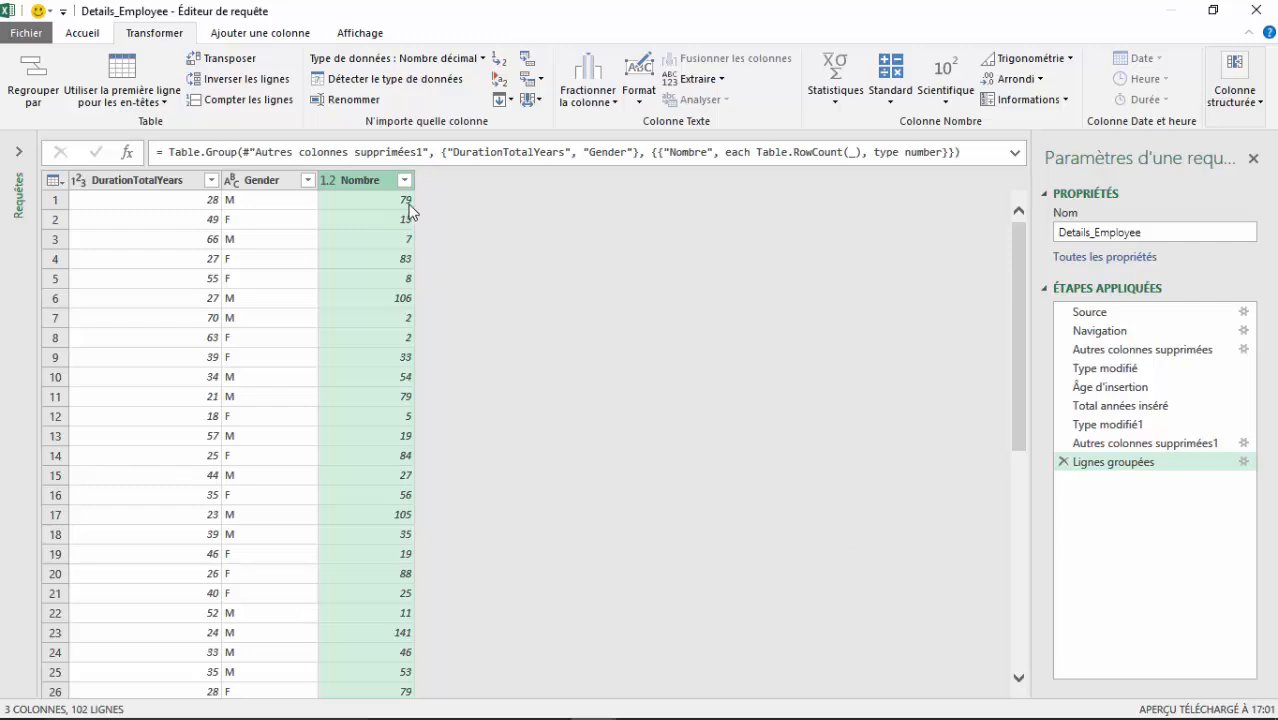
# Add a Modulo column holding the remainder of DurationTotalYears divided by 5.
pyautogui.click(186, 189)
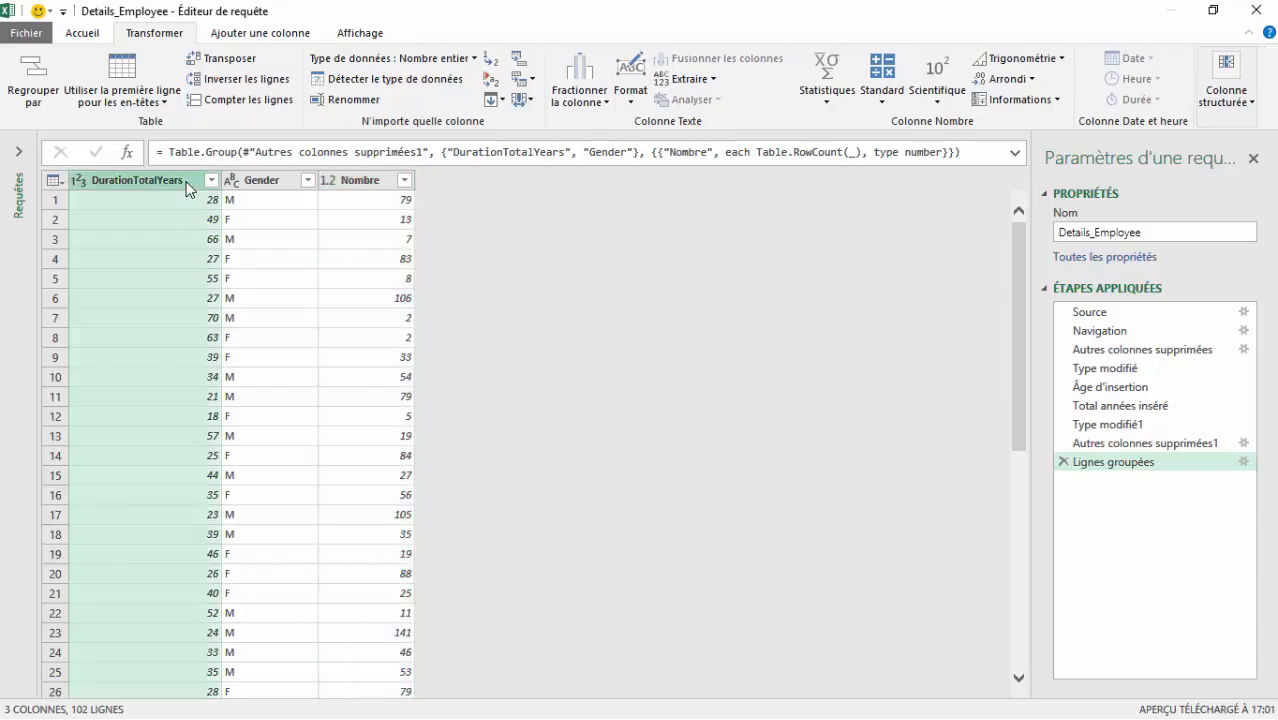
pyautogui.click(276, 34)
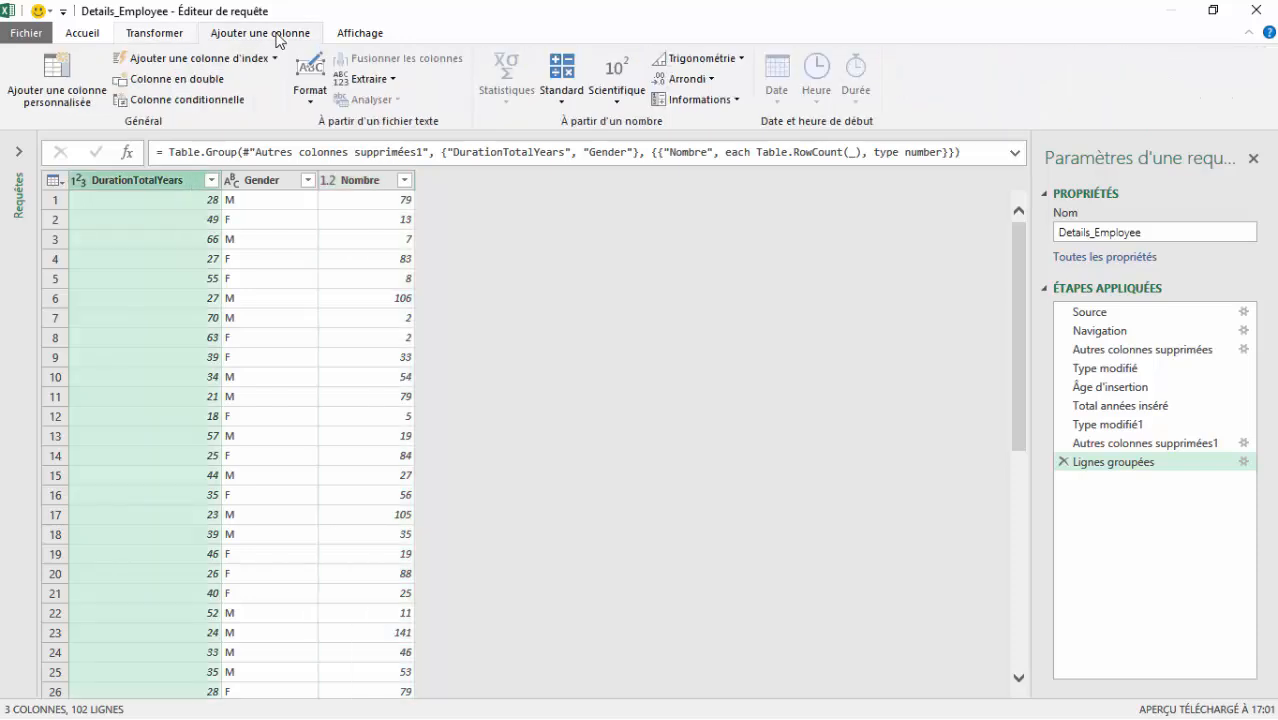
pyautogui.click(564, 98)
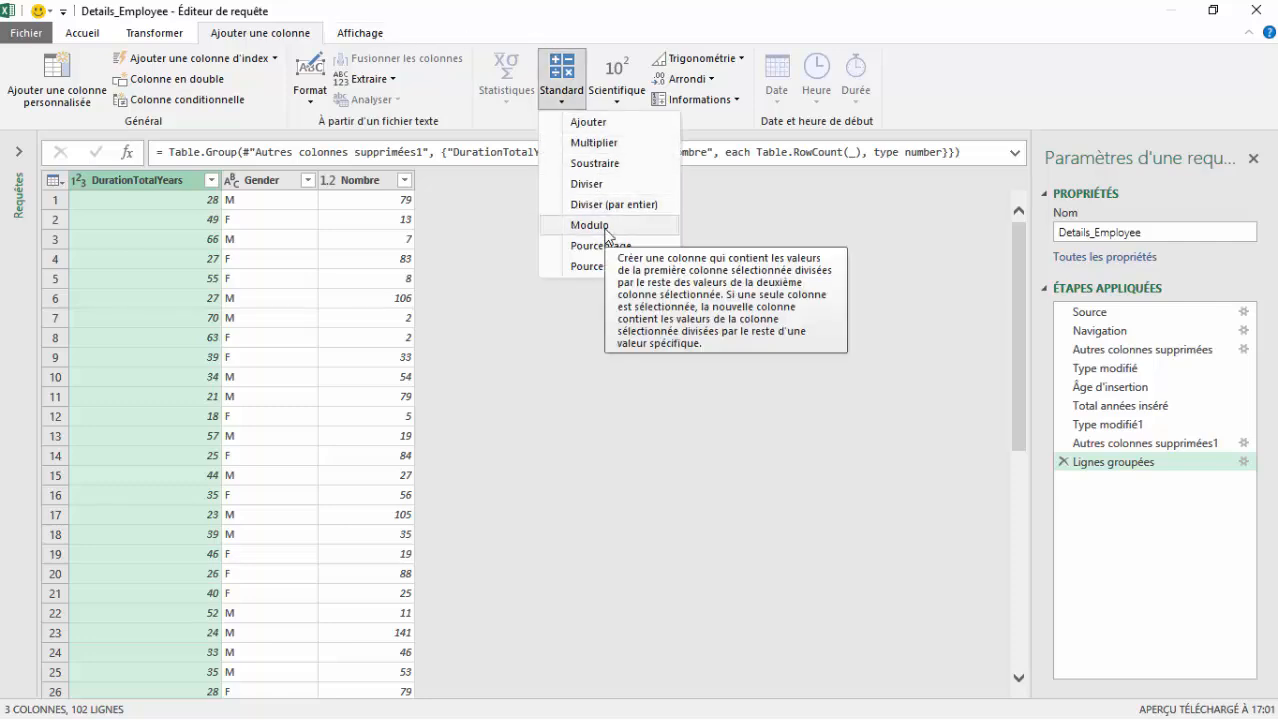
pyautogui.click(603, 227)
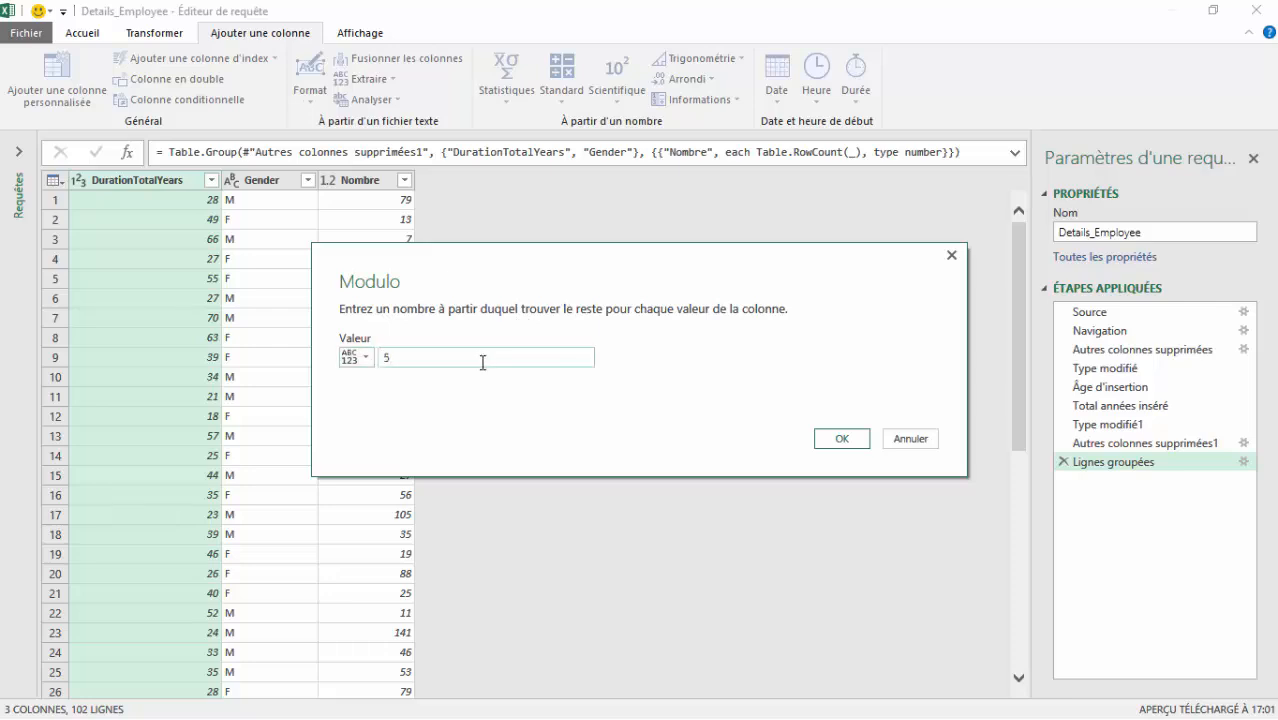
pyautogui.press('Return')
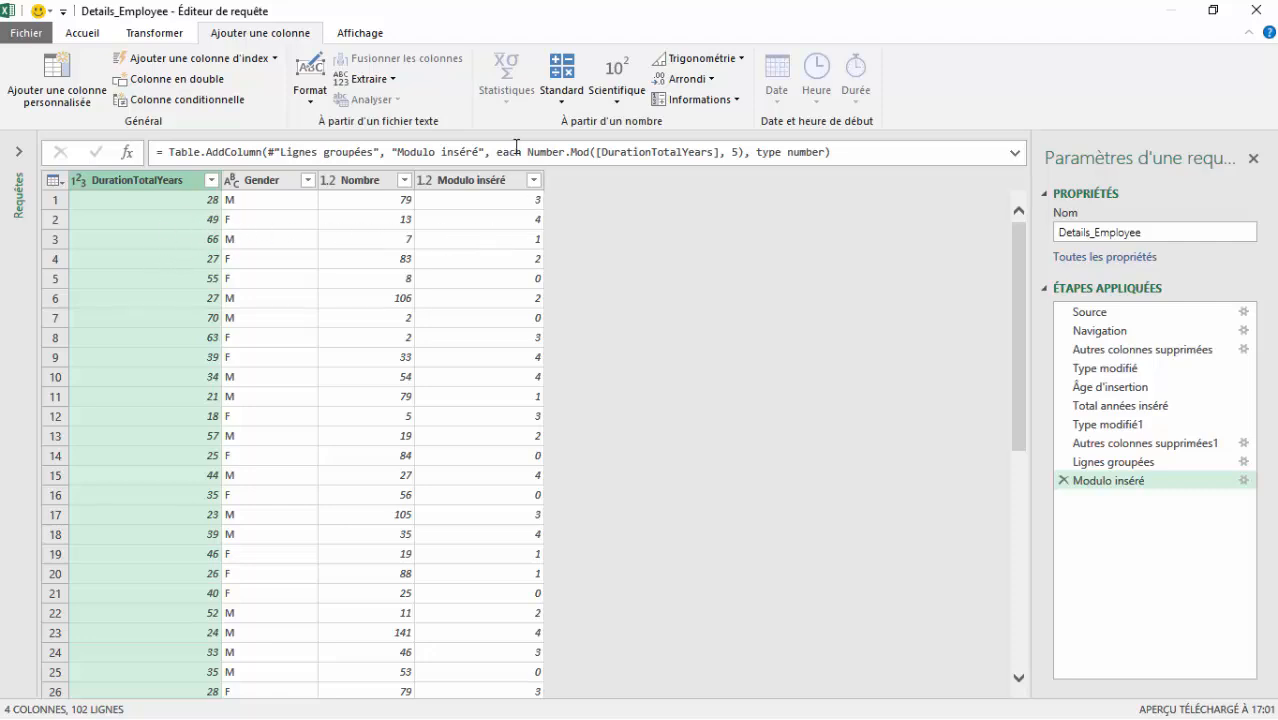
# Add a custom column named Groupe Age with the formula [DurationTotalYears]-[Modulo inséré].
pyautogui.click(56, 86)
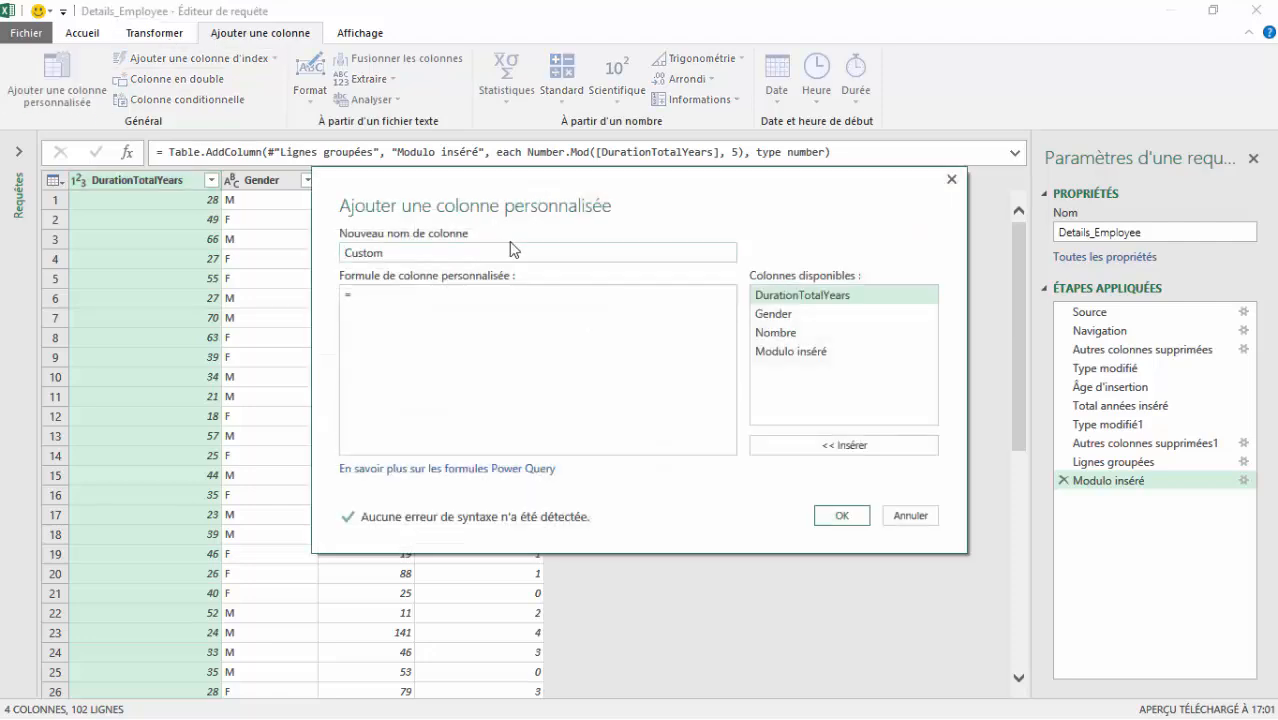
pyautogui.write('Groupe Age')
pyautogui.click(529, 290)
pyautogui.doubleClick(824, 296)
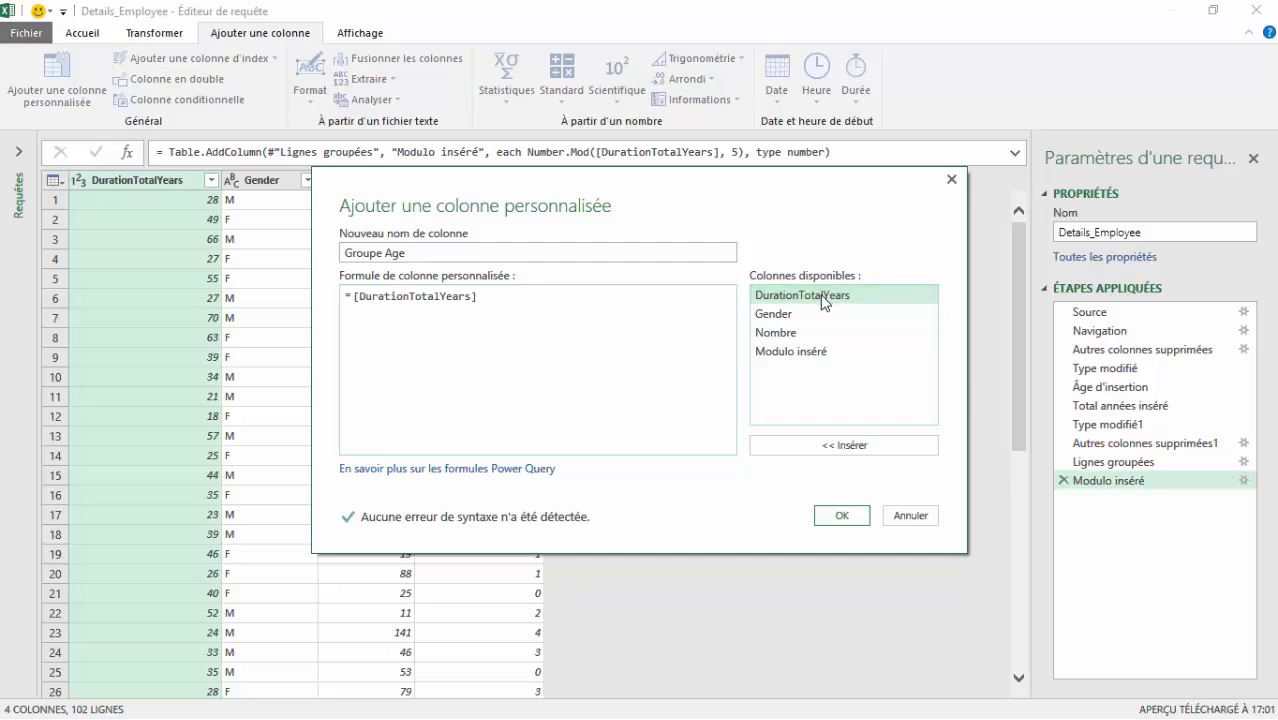
pyautogui.write('-')
pyautogui.doubleClick(816, 353)
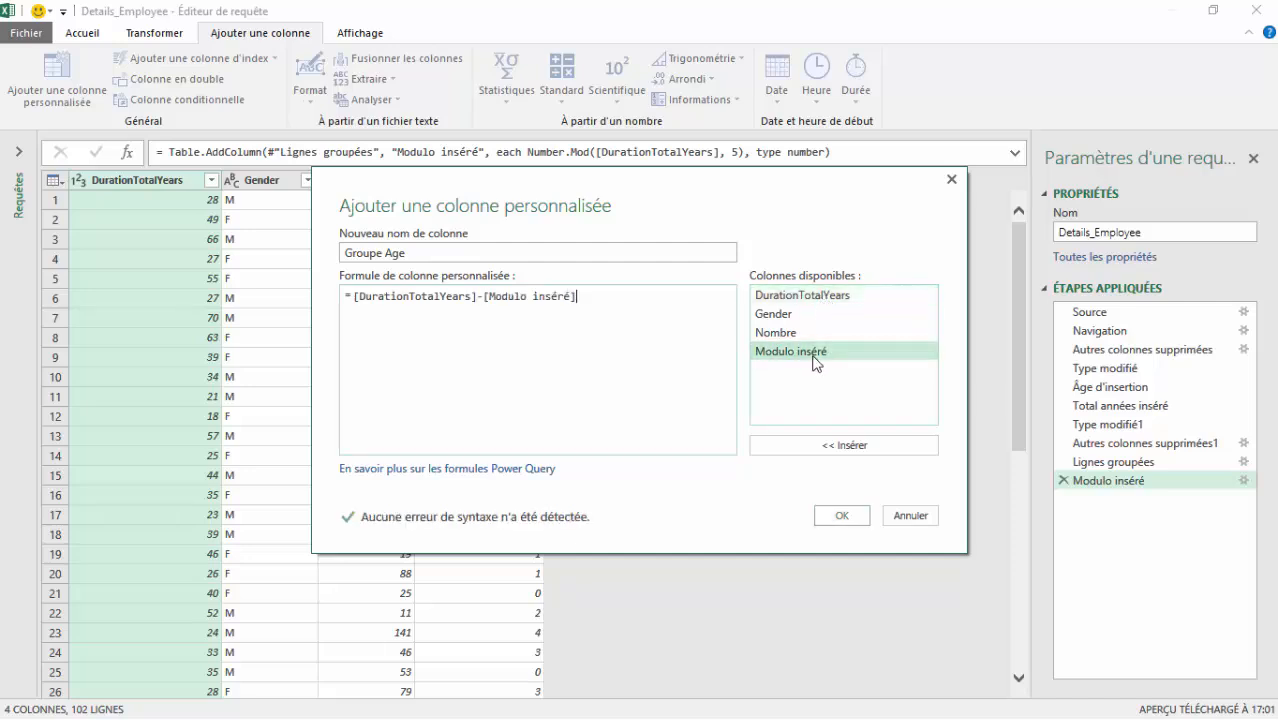
pyautogui.click(857, 518)
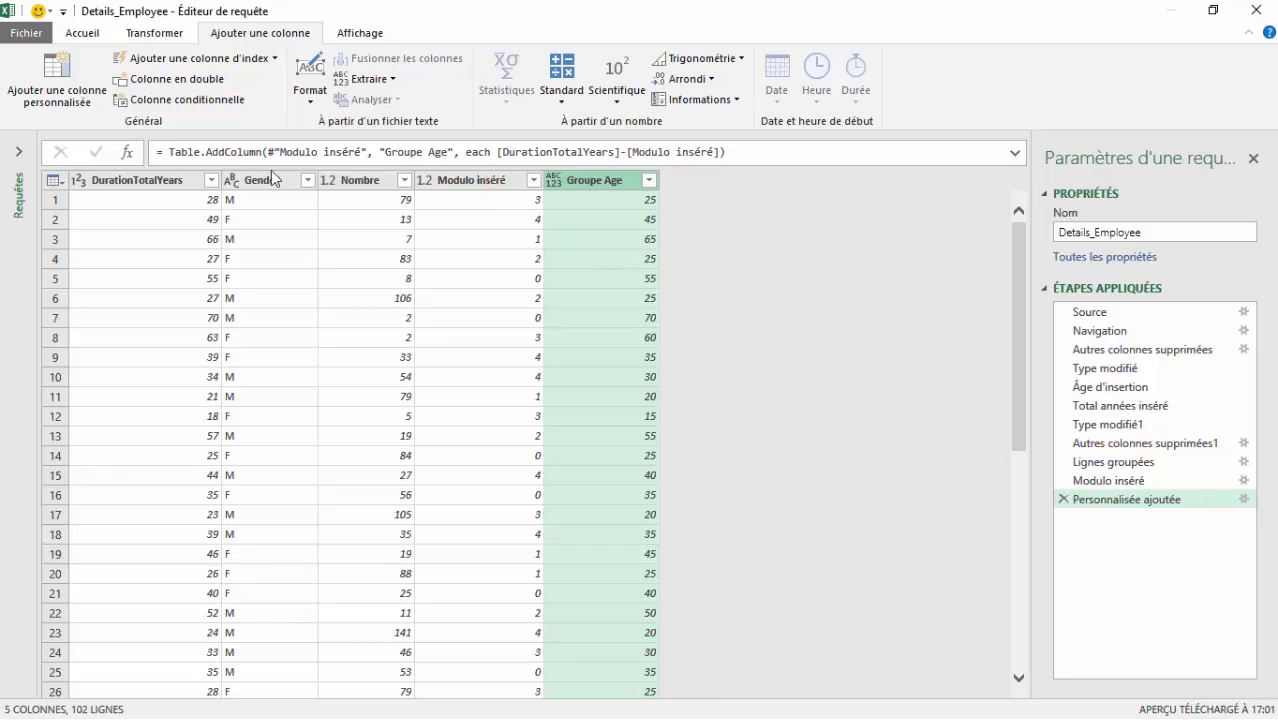
# Remove the DurationTotalYears and Modulo inséré columns from the query.
pyautogui.click(152, 186)
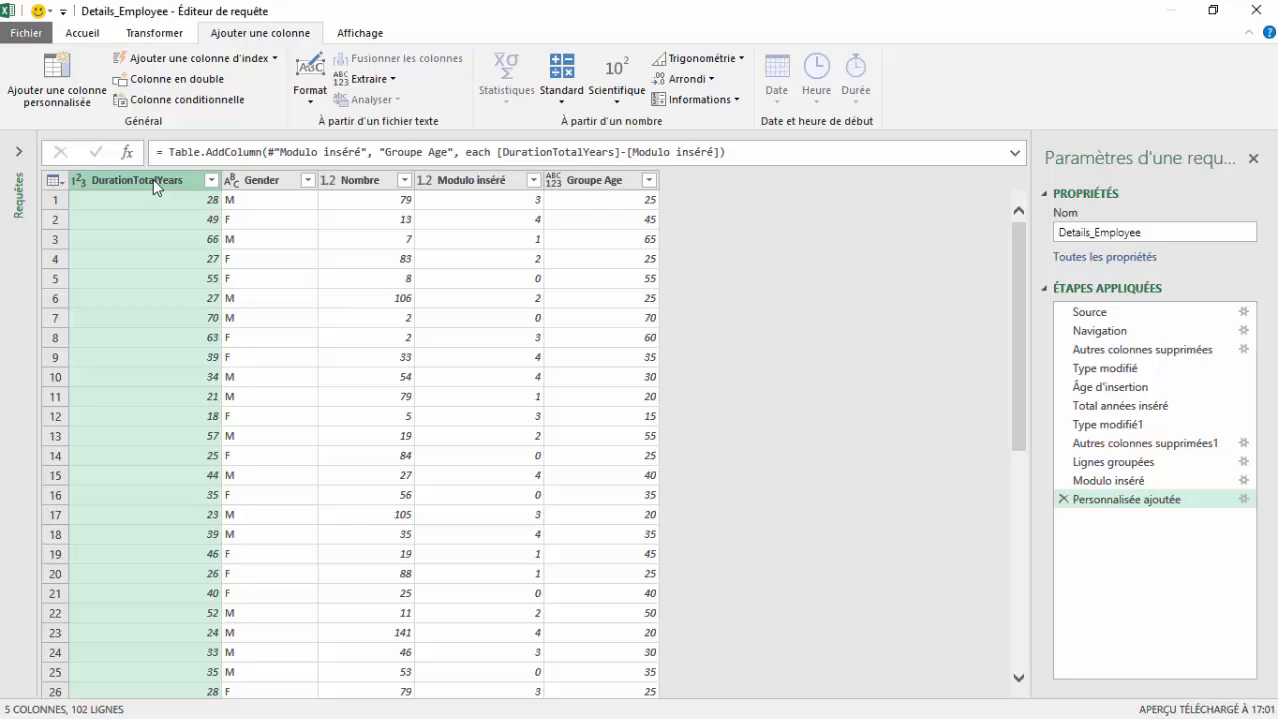
pyautogui.keyDown('ctrl'); pyautogui.click(455, 190); pyautogui.keyUp('ctrl')
pyautogui.rightClick(455, 190)
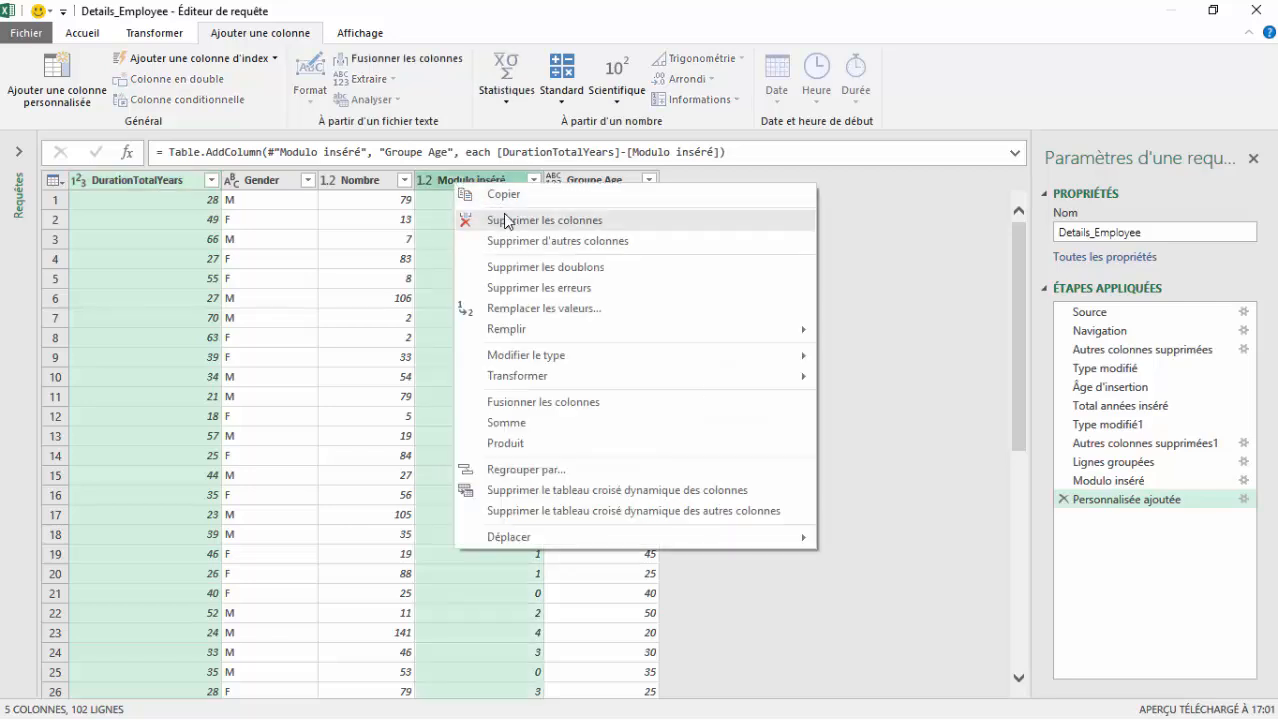
pyautogui.click(503, 218)
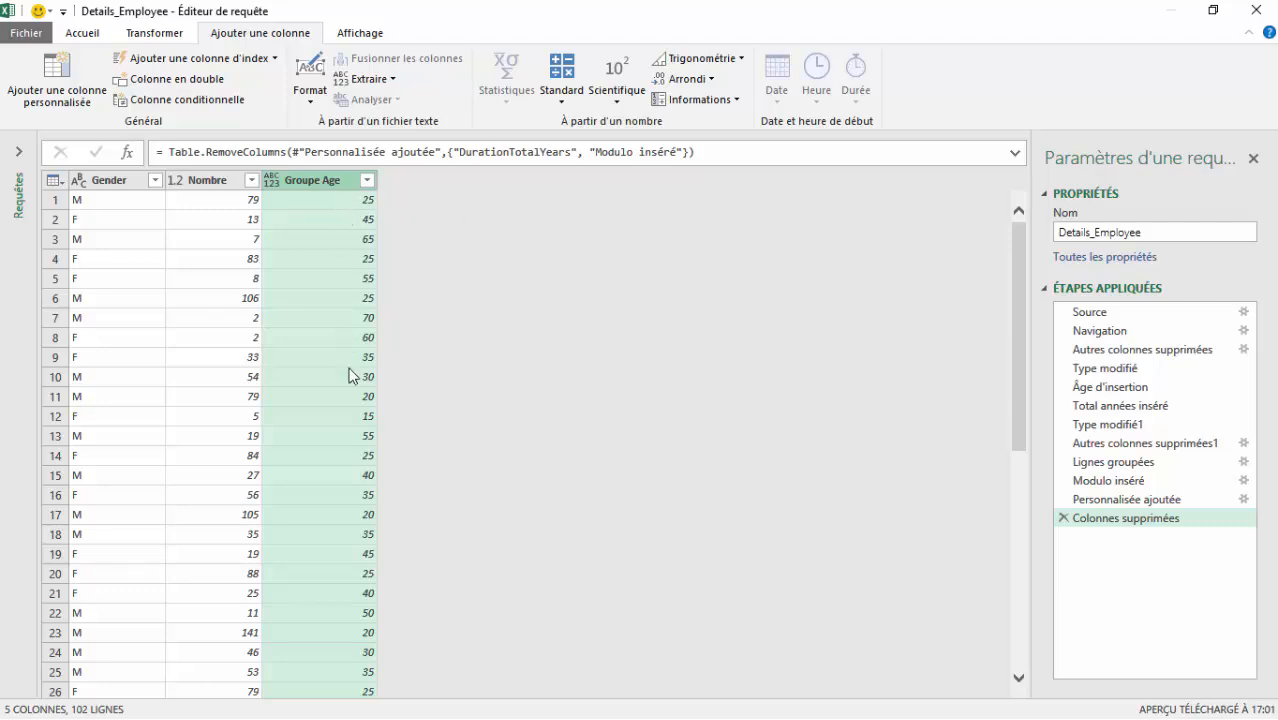
# Group the rows by Groupe Age and Gender, summing the Nombre column into a new column named Nombre.
pyautogui.click(155, 33)
pyautogui.click(33, 80)
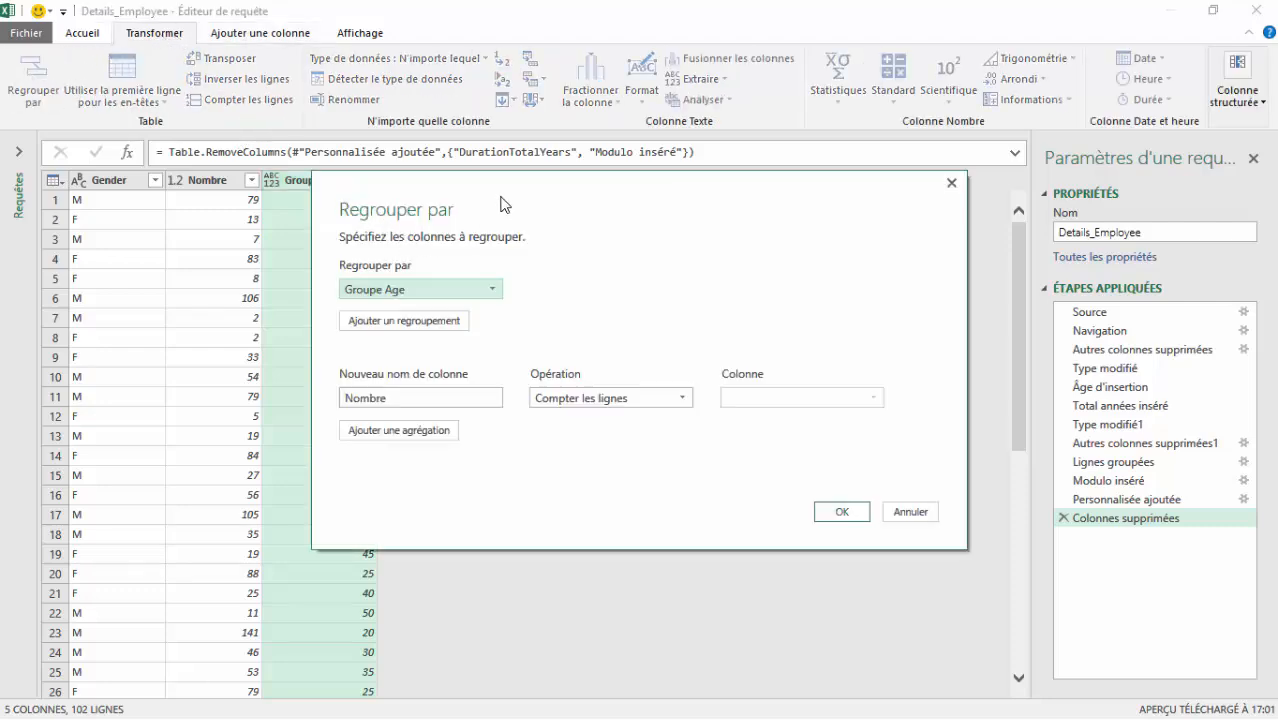
pyautogui.click(460, 325)
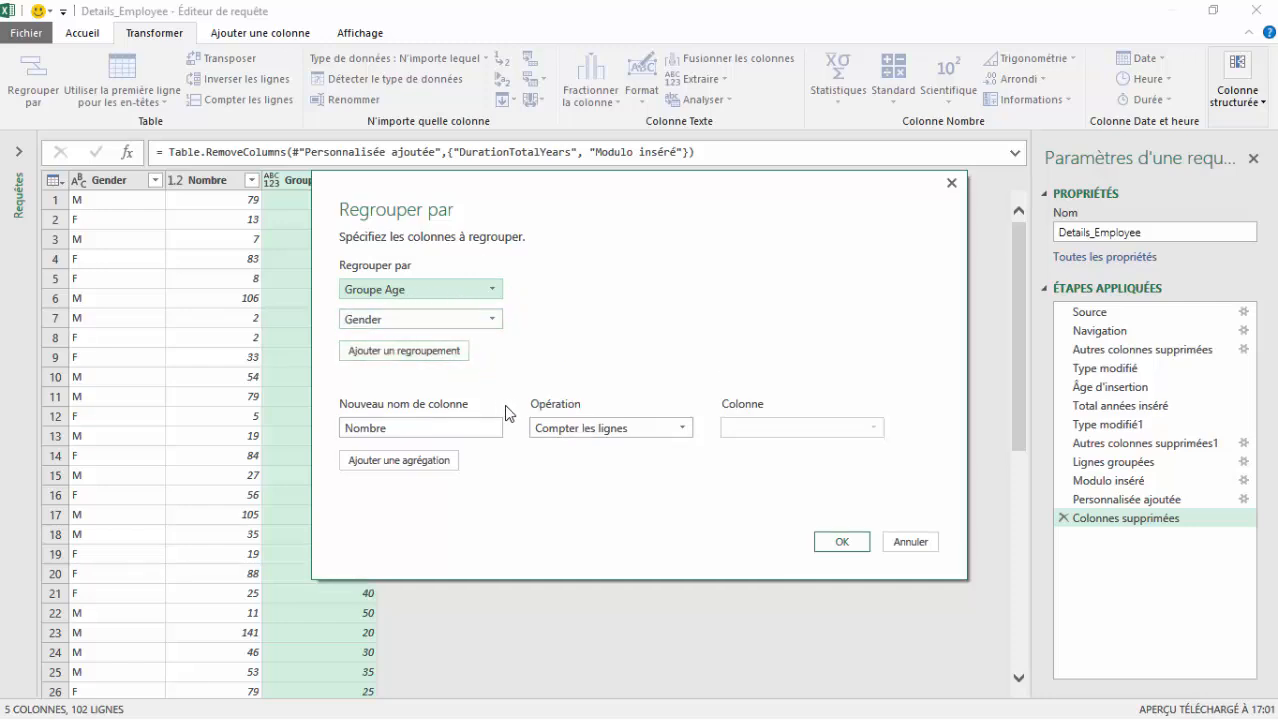
pyautogui.click(682, 428)
pyautogui.click(660, 458)
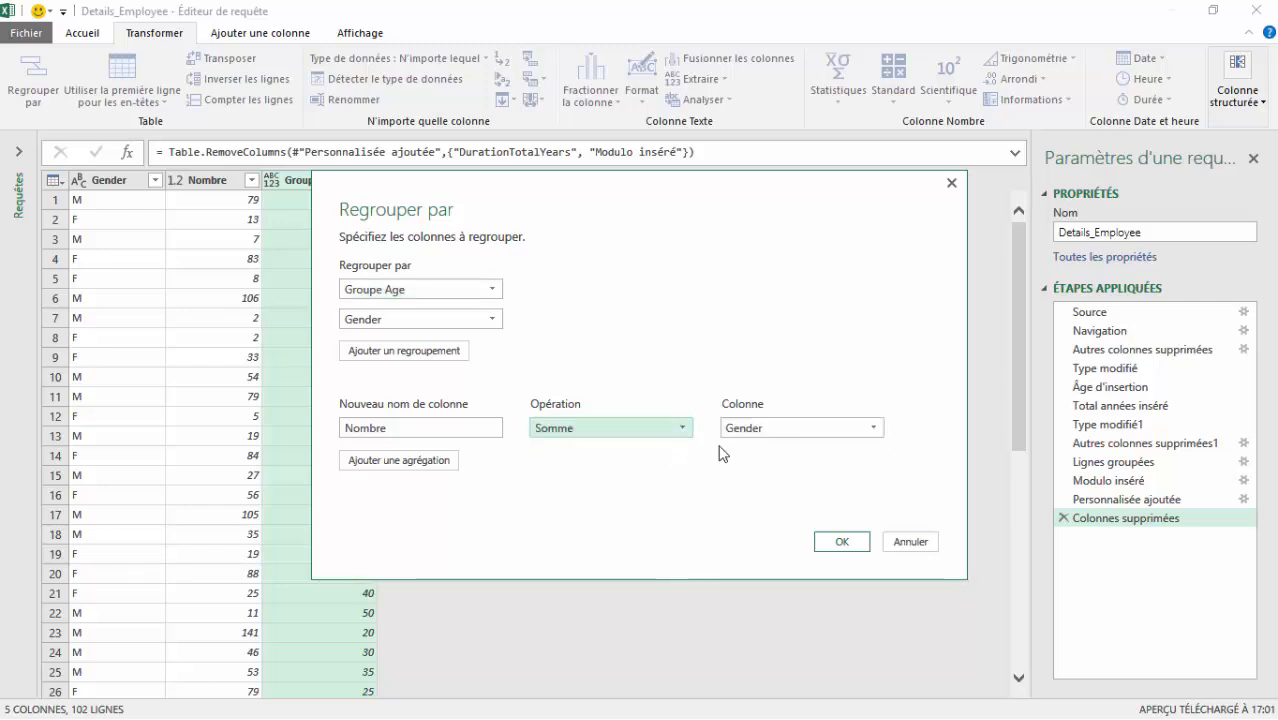
pyautogui.click(875, 430)
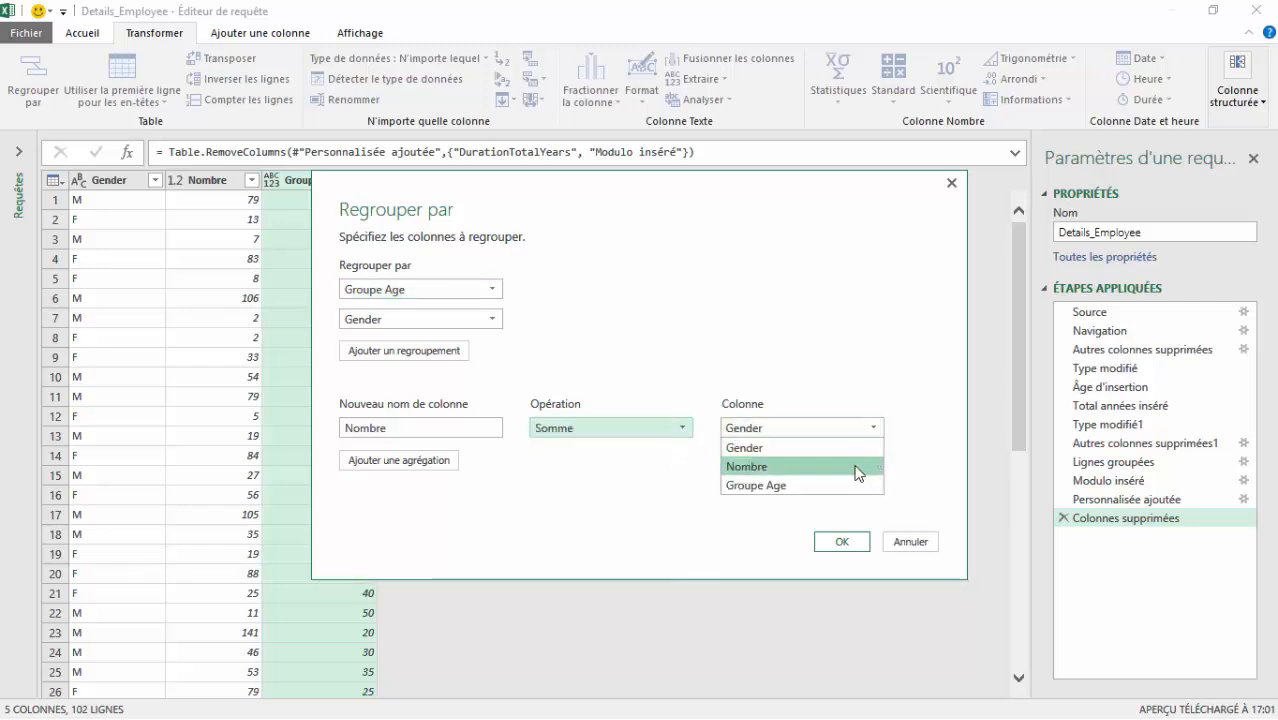
pyautogui.click(853, 471)
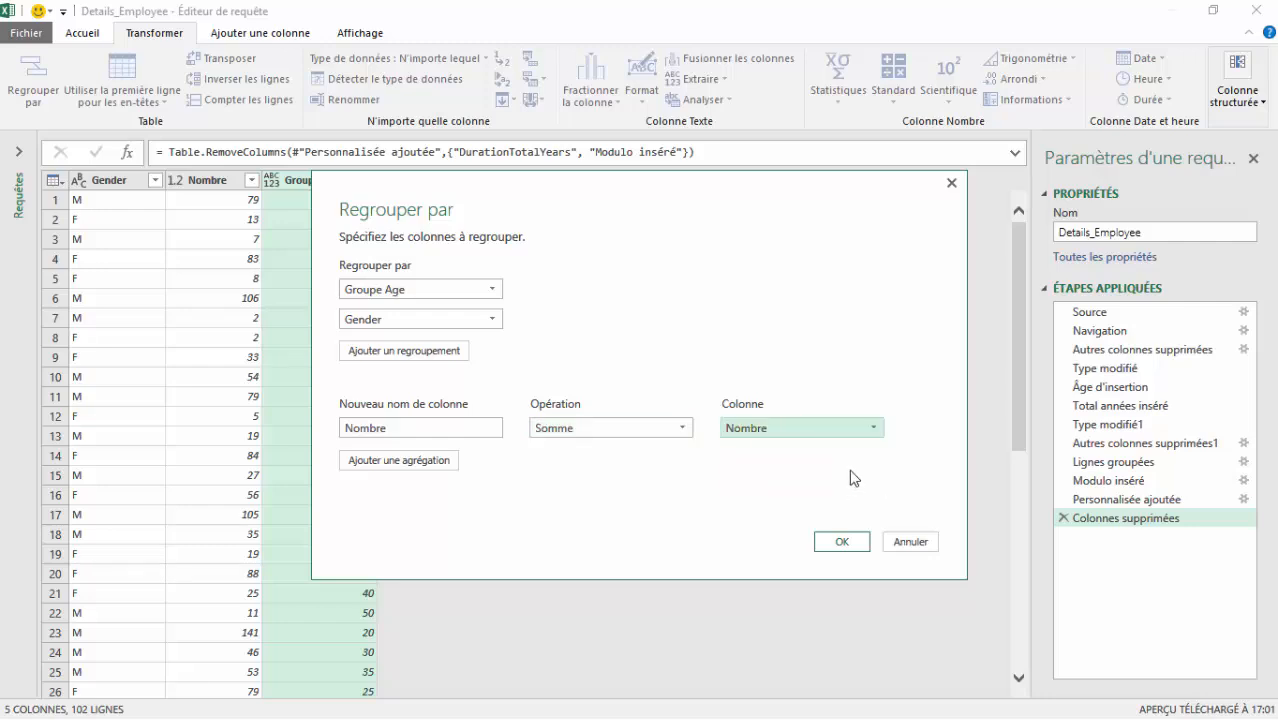
pyautogui.click(842, 542)
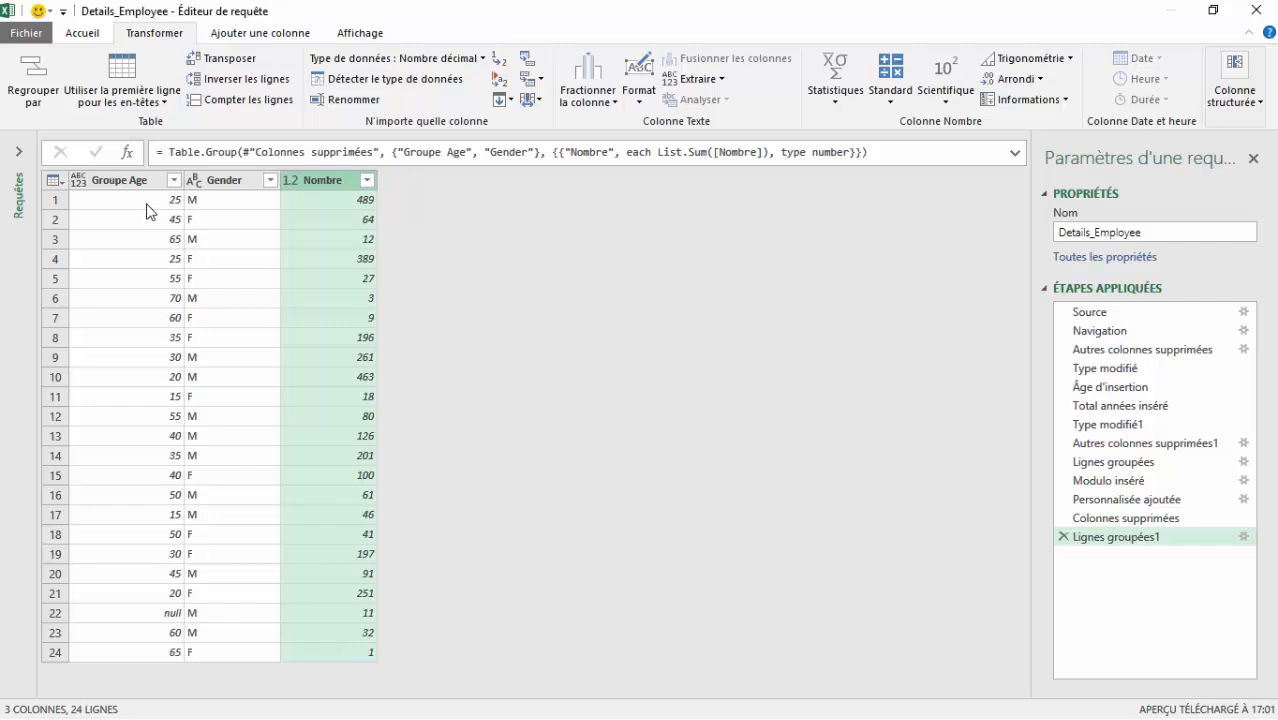
# Sort Groupe Age in ascending order and filter out the rows whose Groupe Age is null.
pyautogui.click(174, 180)
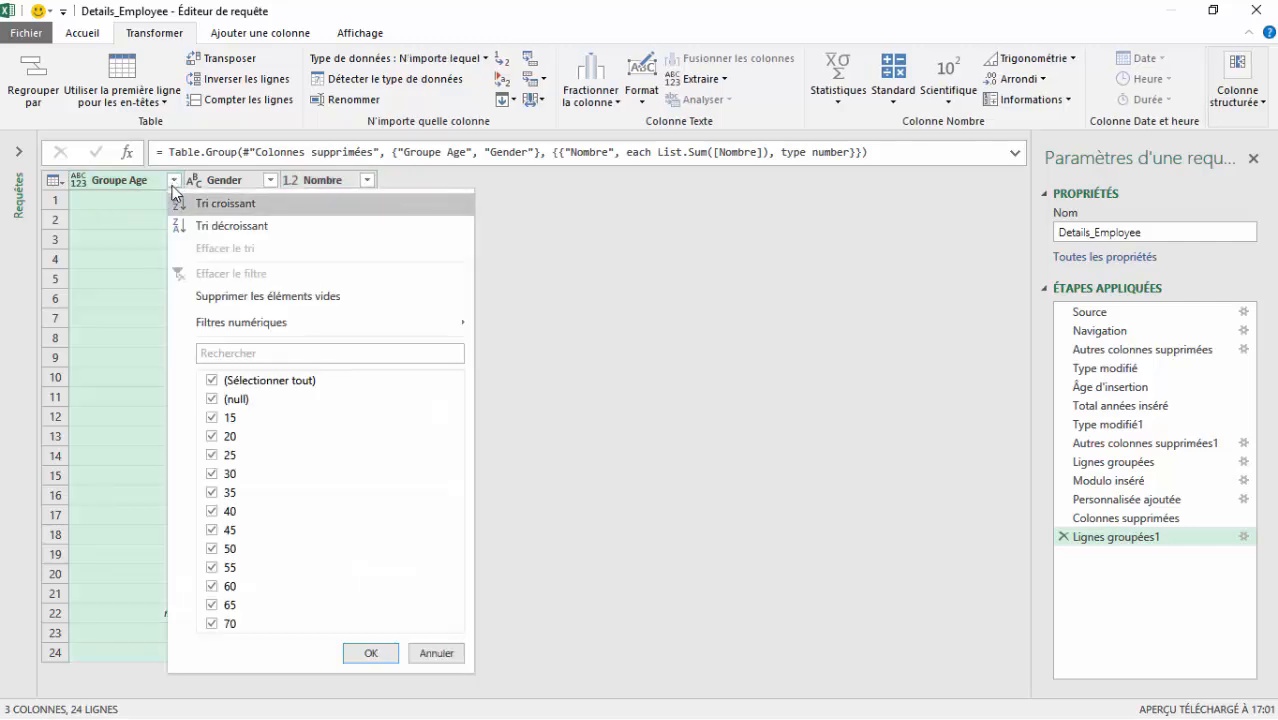
pyautogui.click(179, 202)
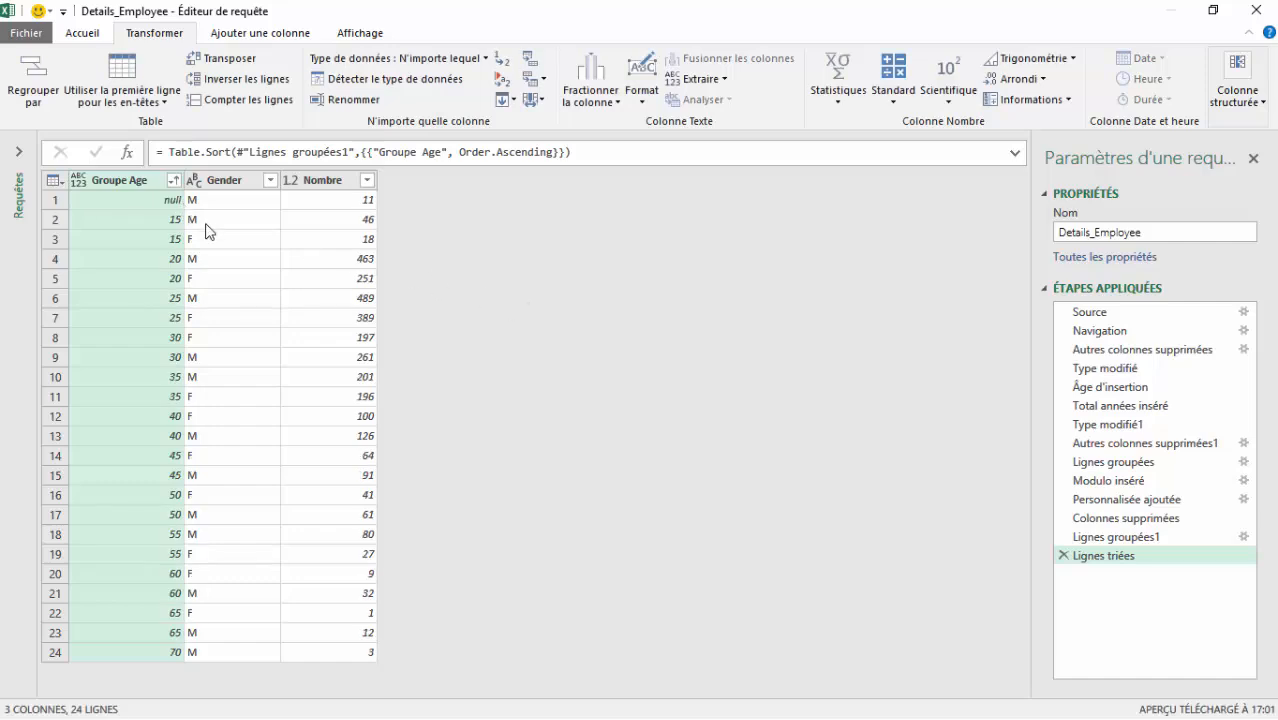
pyautogui.rightClick(151, 204)
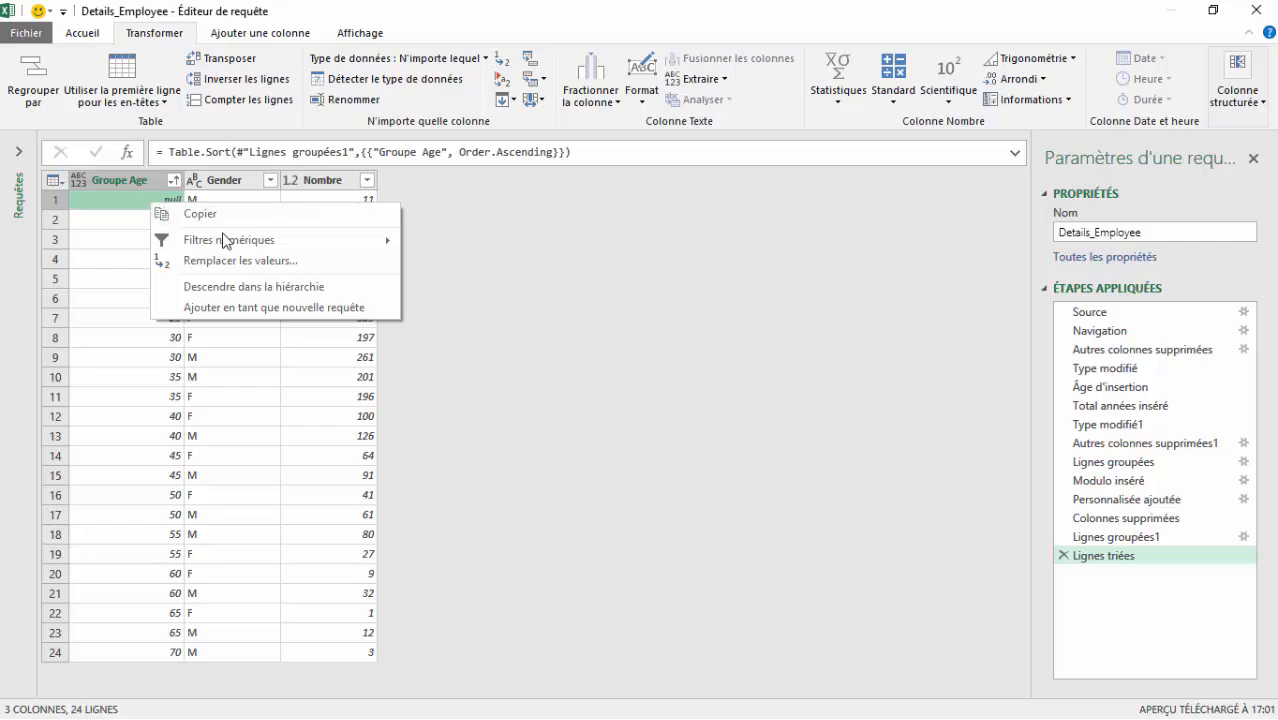
pyautogui.moveTo(228, 242)
pyautogui.click(476, 266)
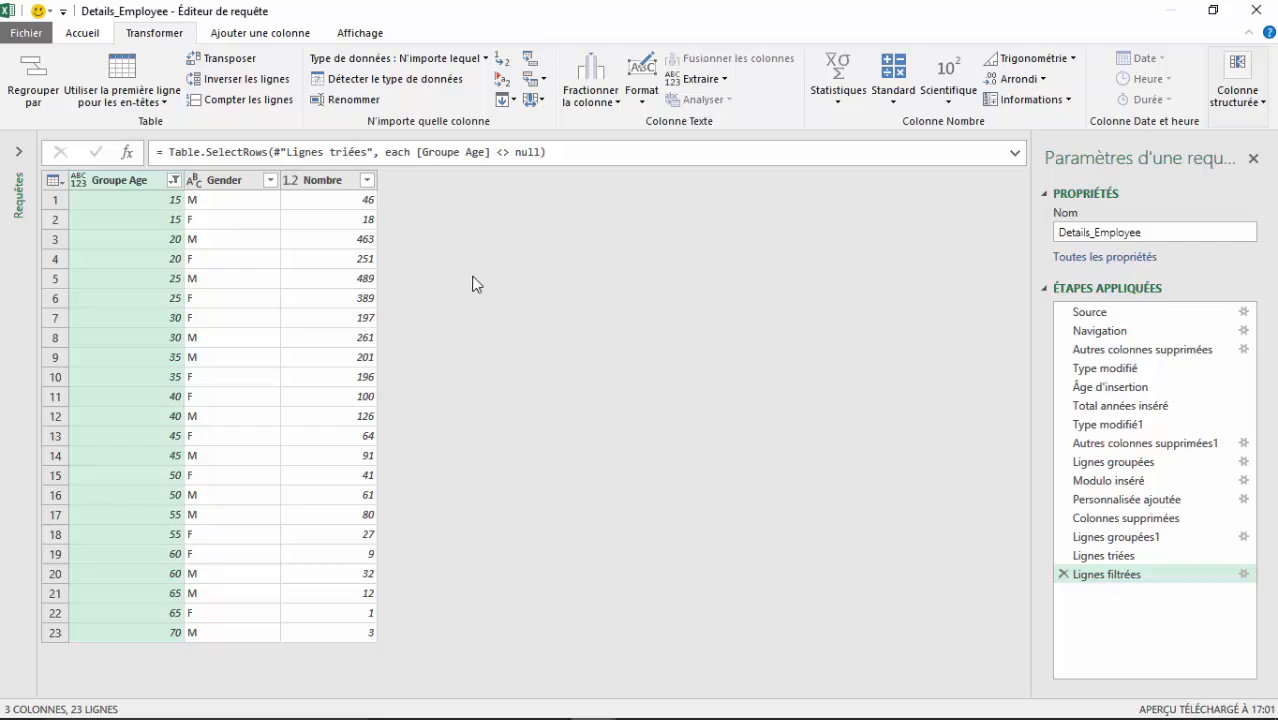
# Pivot the Gender column using Nombre as the values column, and close the query editor, loading the result into the workbook.
pyautogui.click(234, 186)
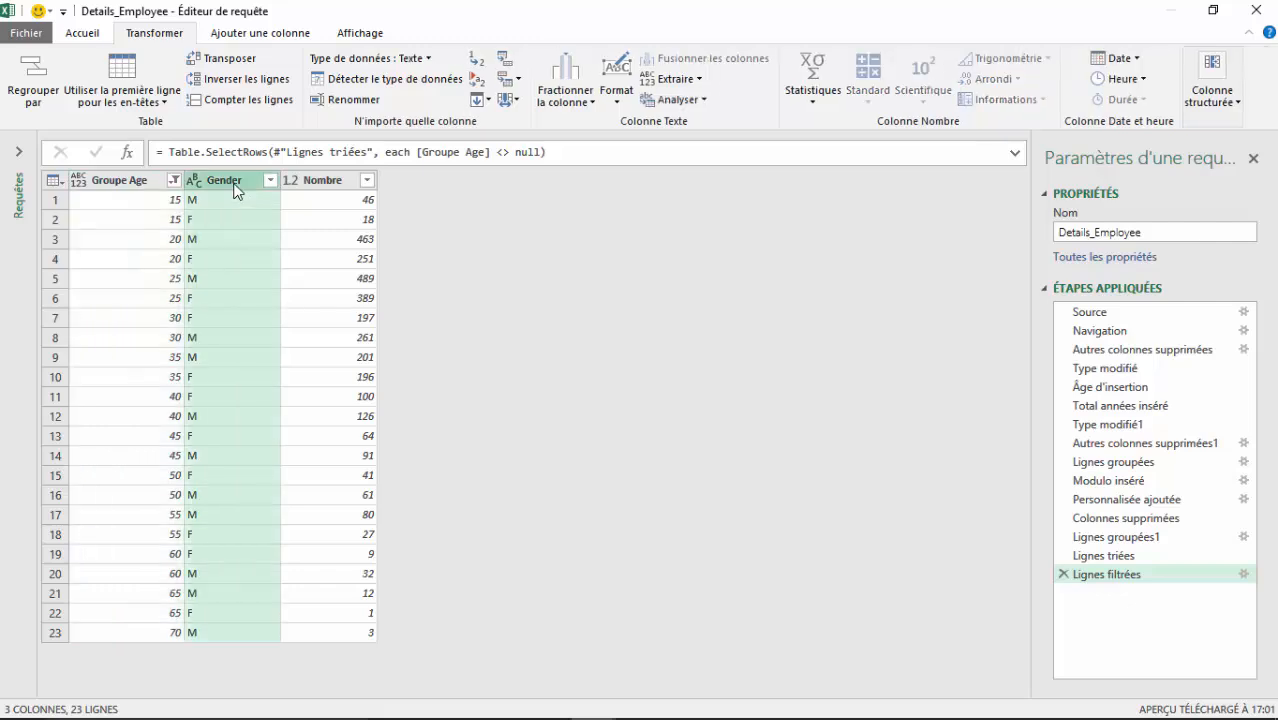
pyautogui.click(505, 66)
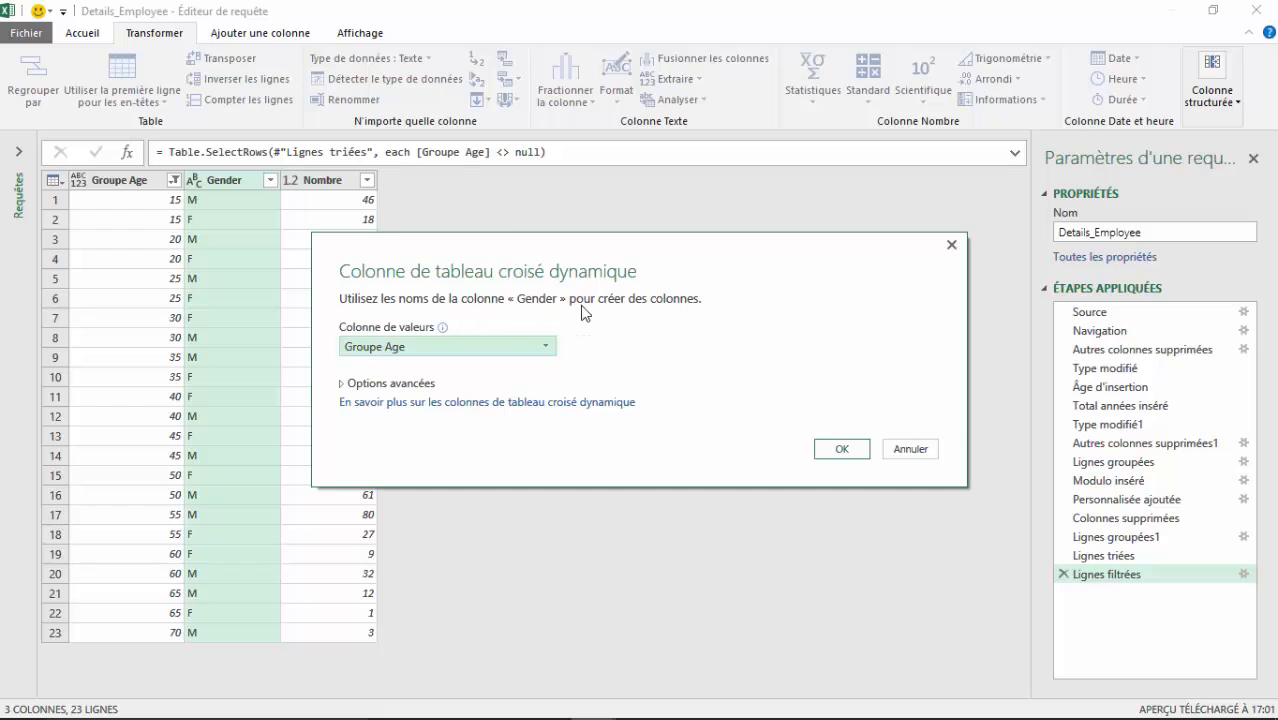
pyautogui.click(549, 346)
pyautogui.click(520, 385)
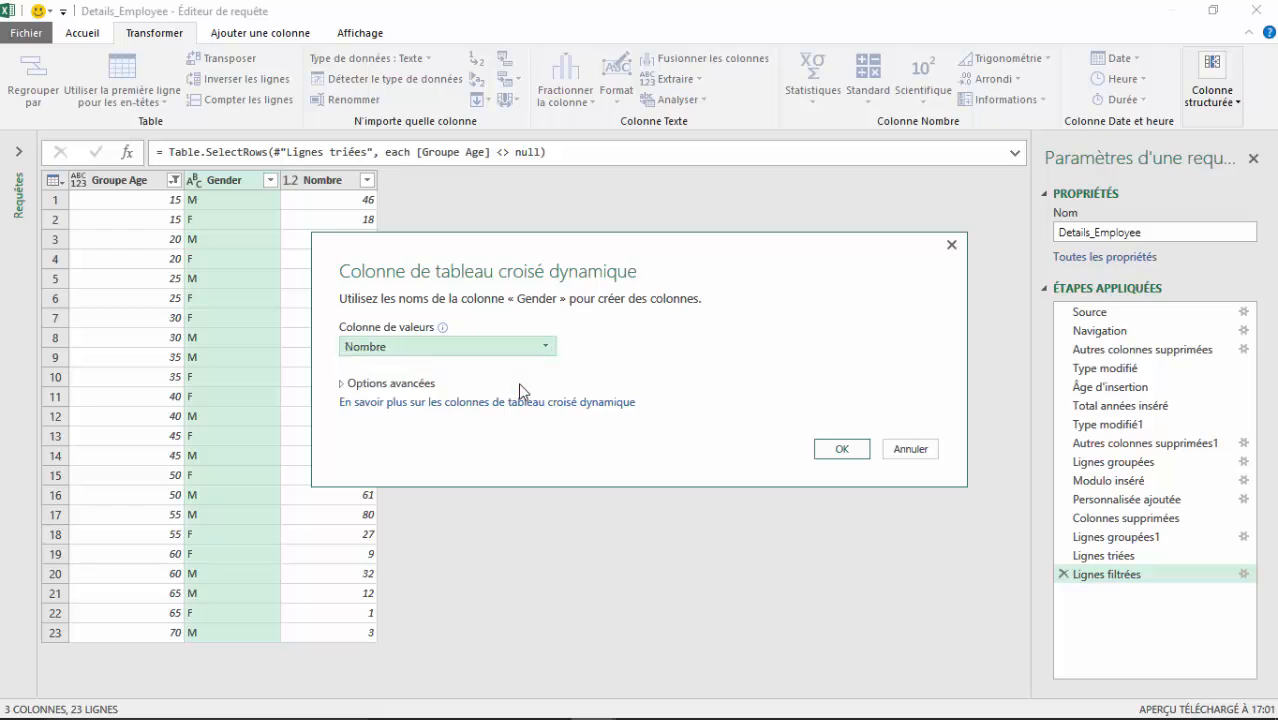
pyautogui.click(841, 451)
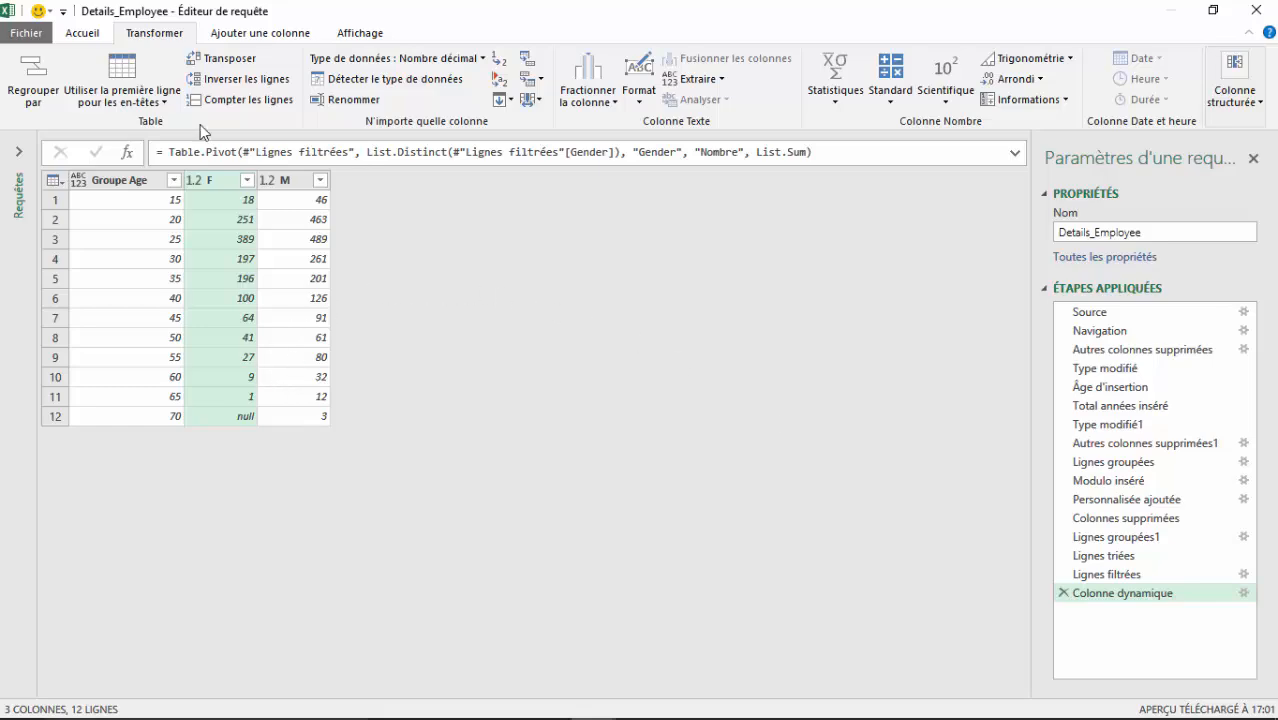
pyautogui.click(82, 33)
pyautogui.click(33, 72)
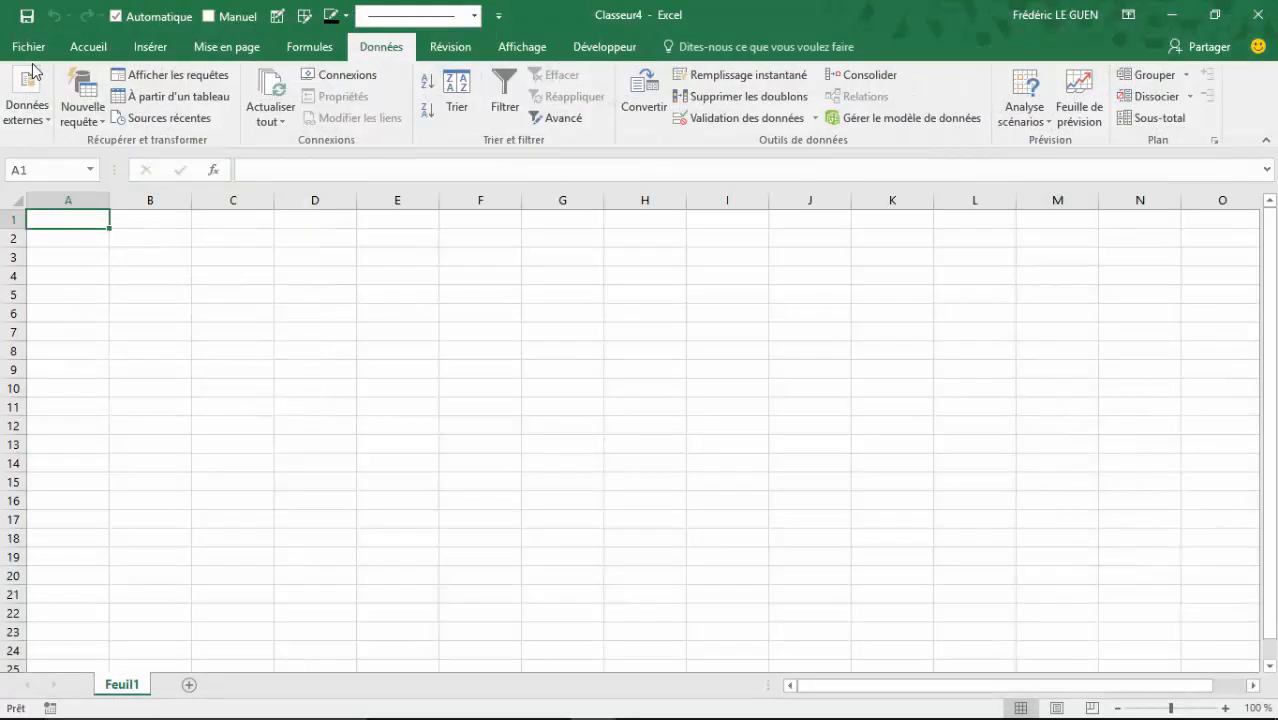